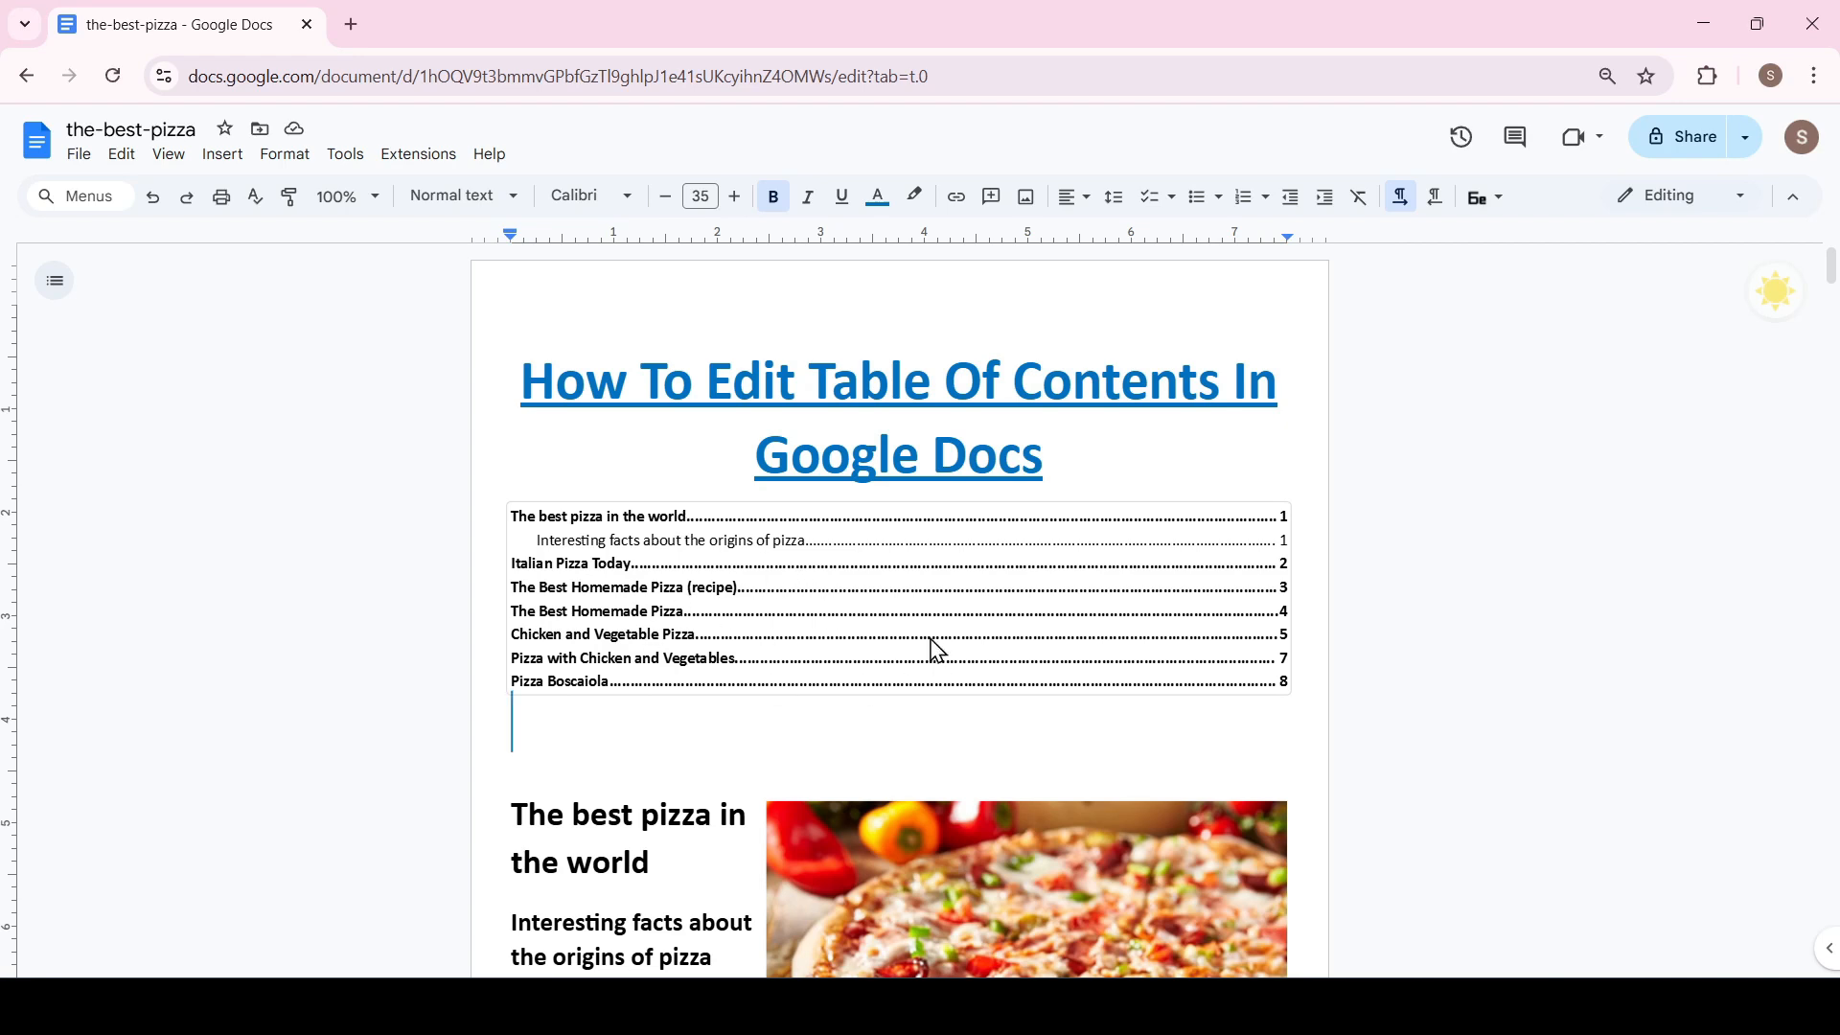
click(668, 544)
click(962, 658)
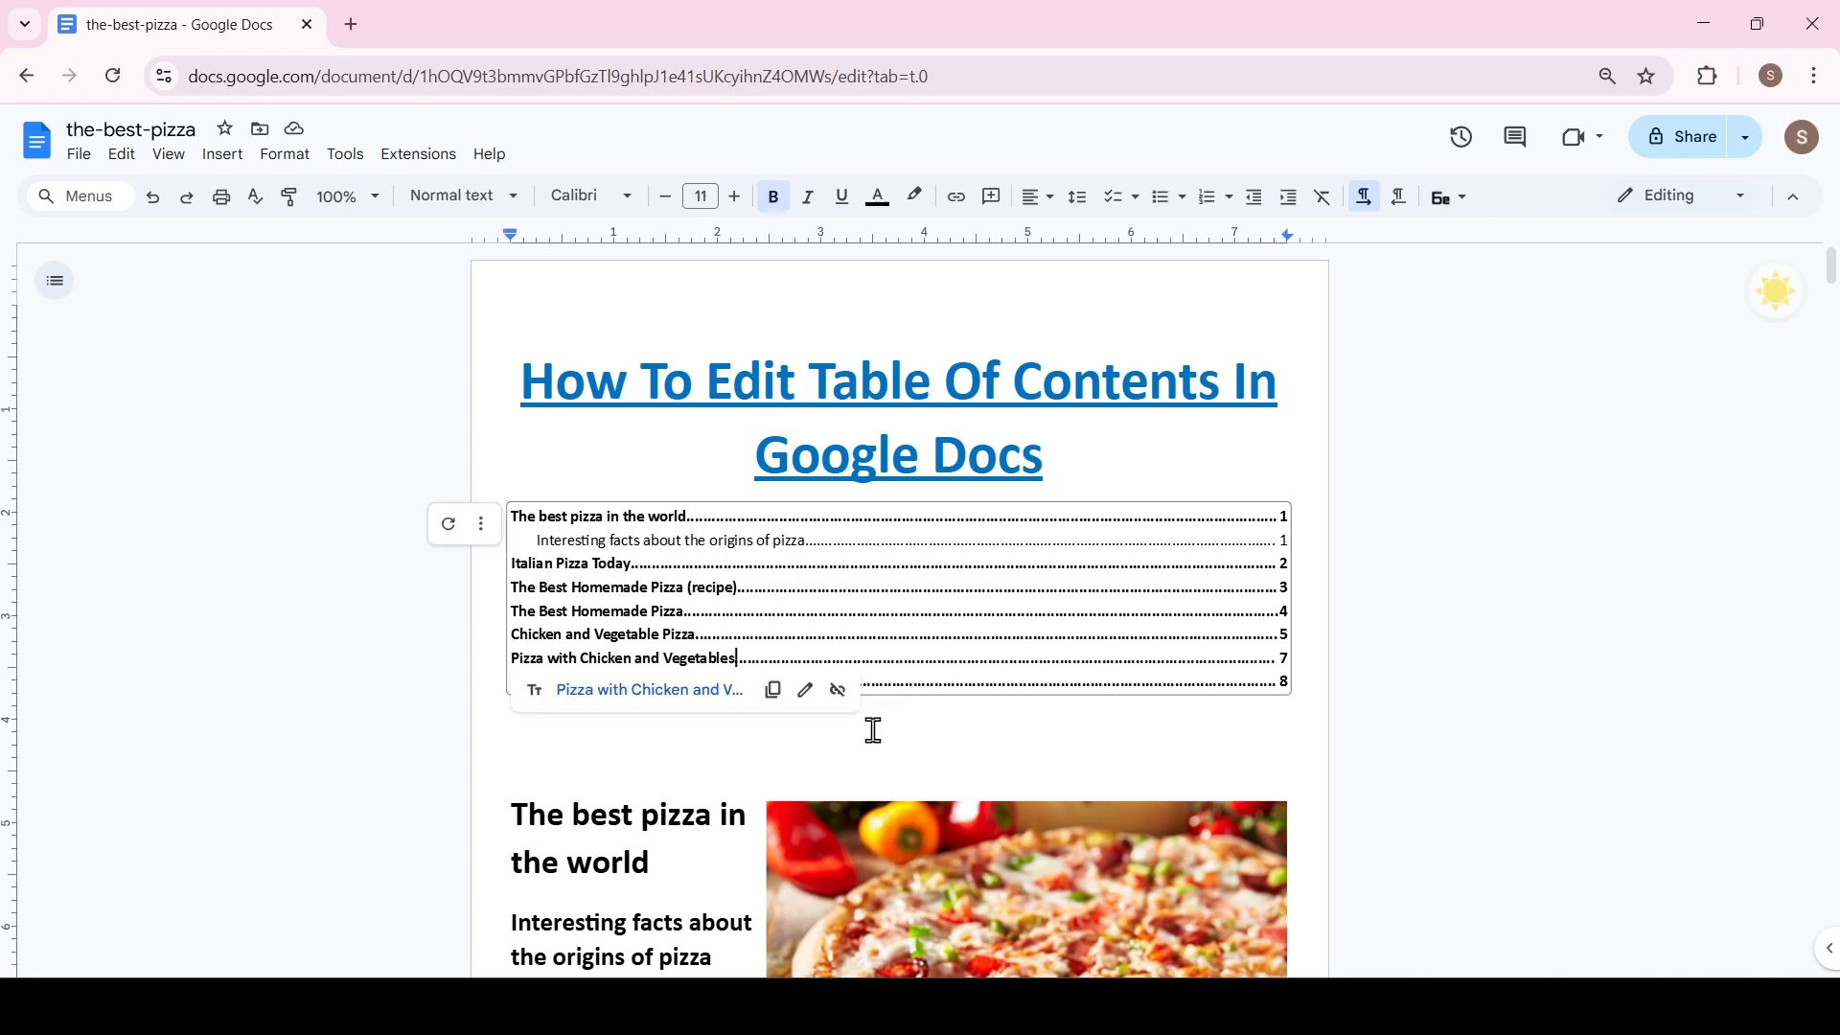
click(896, 730)
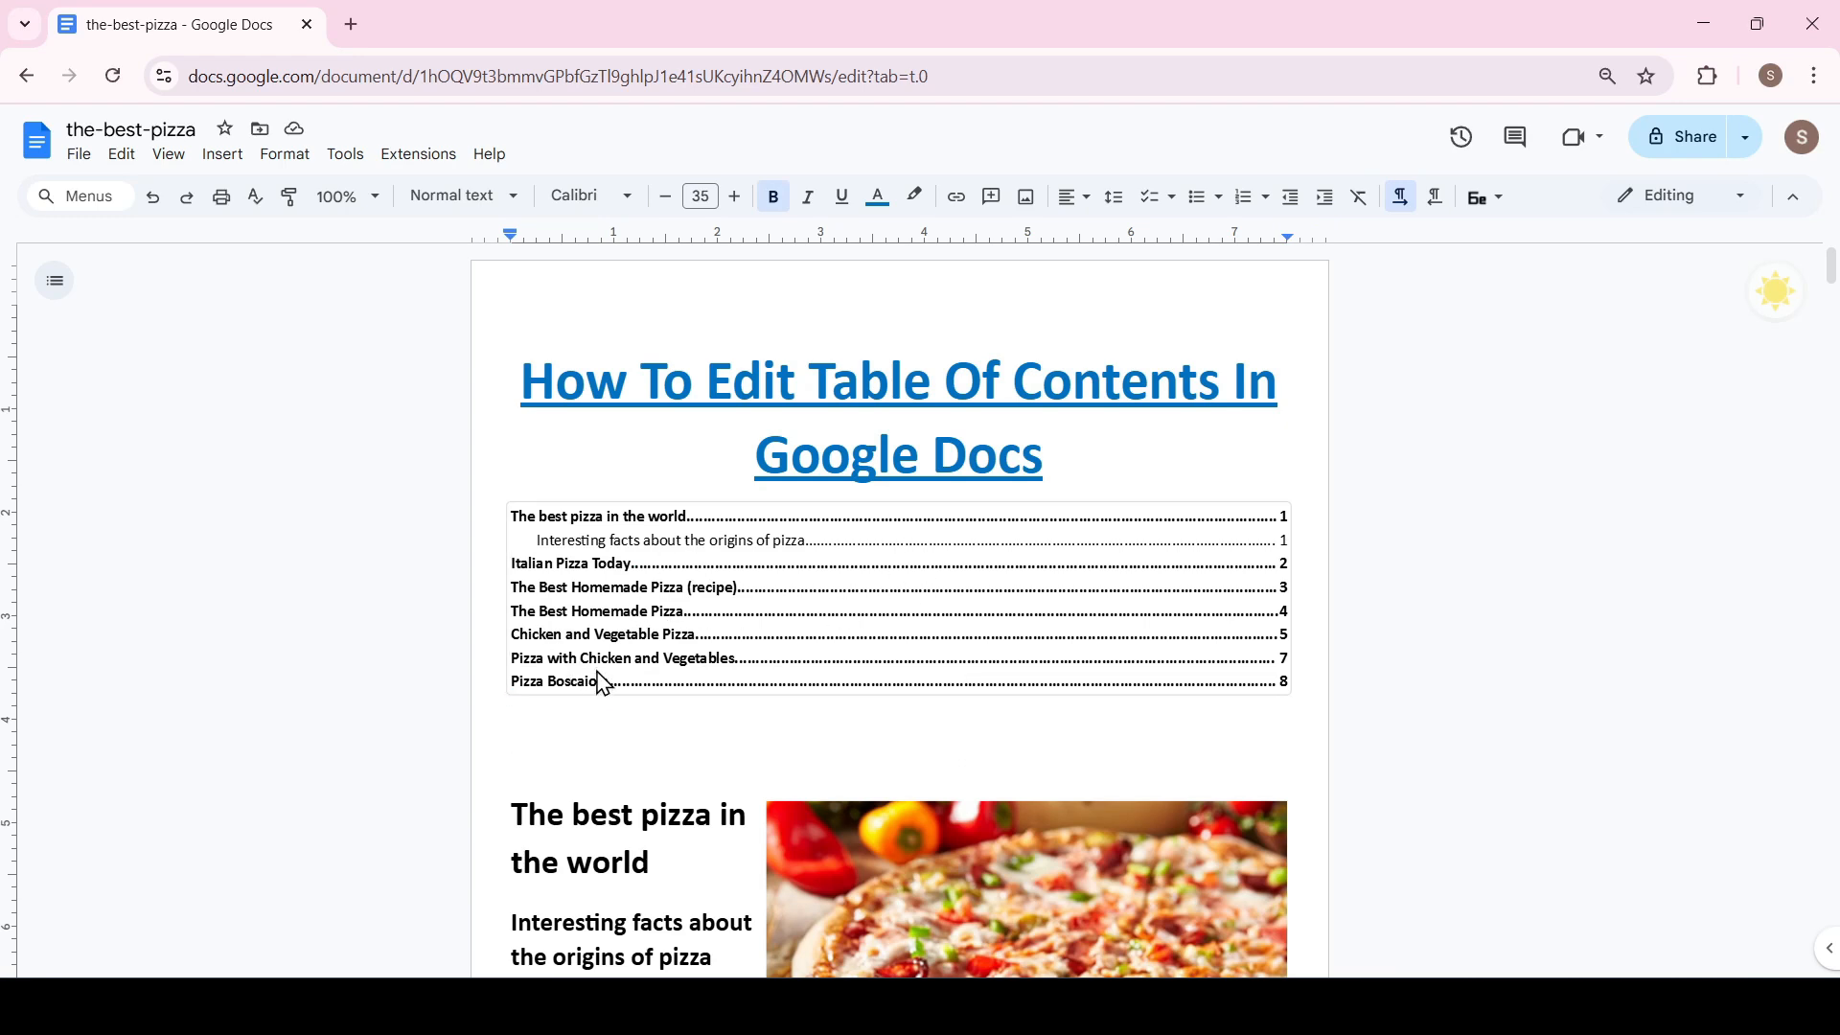
Set the font size of all entries in the table of contents to 18
click(542, 544)
drag(518, 528, 1298, 687)
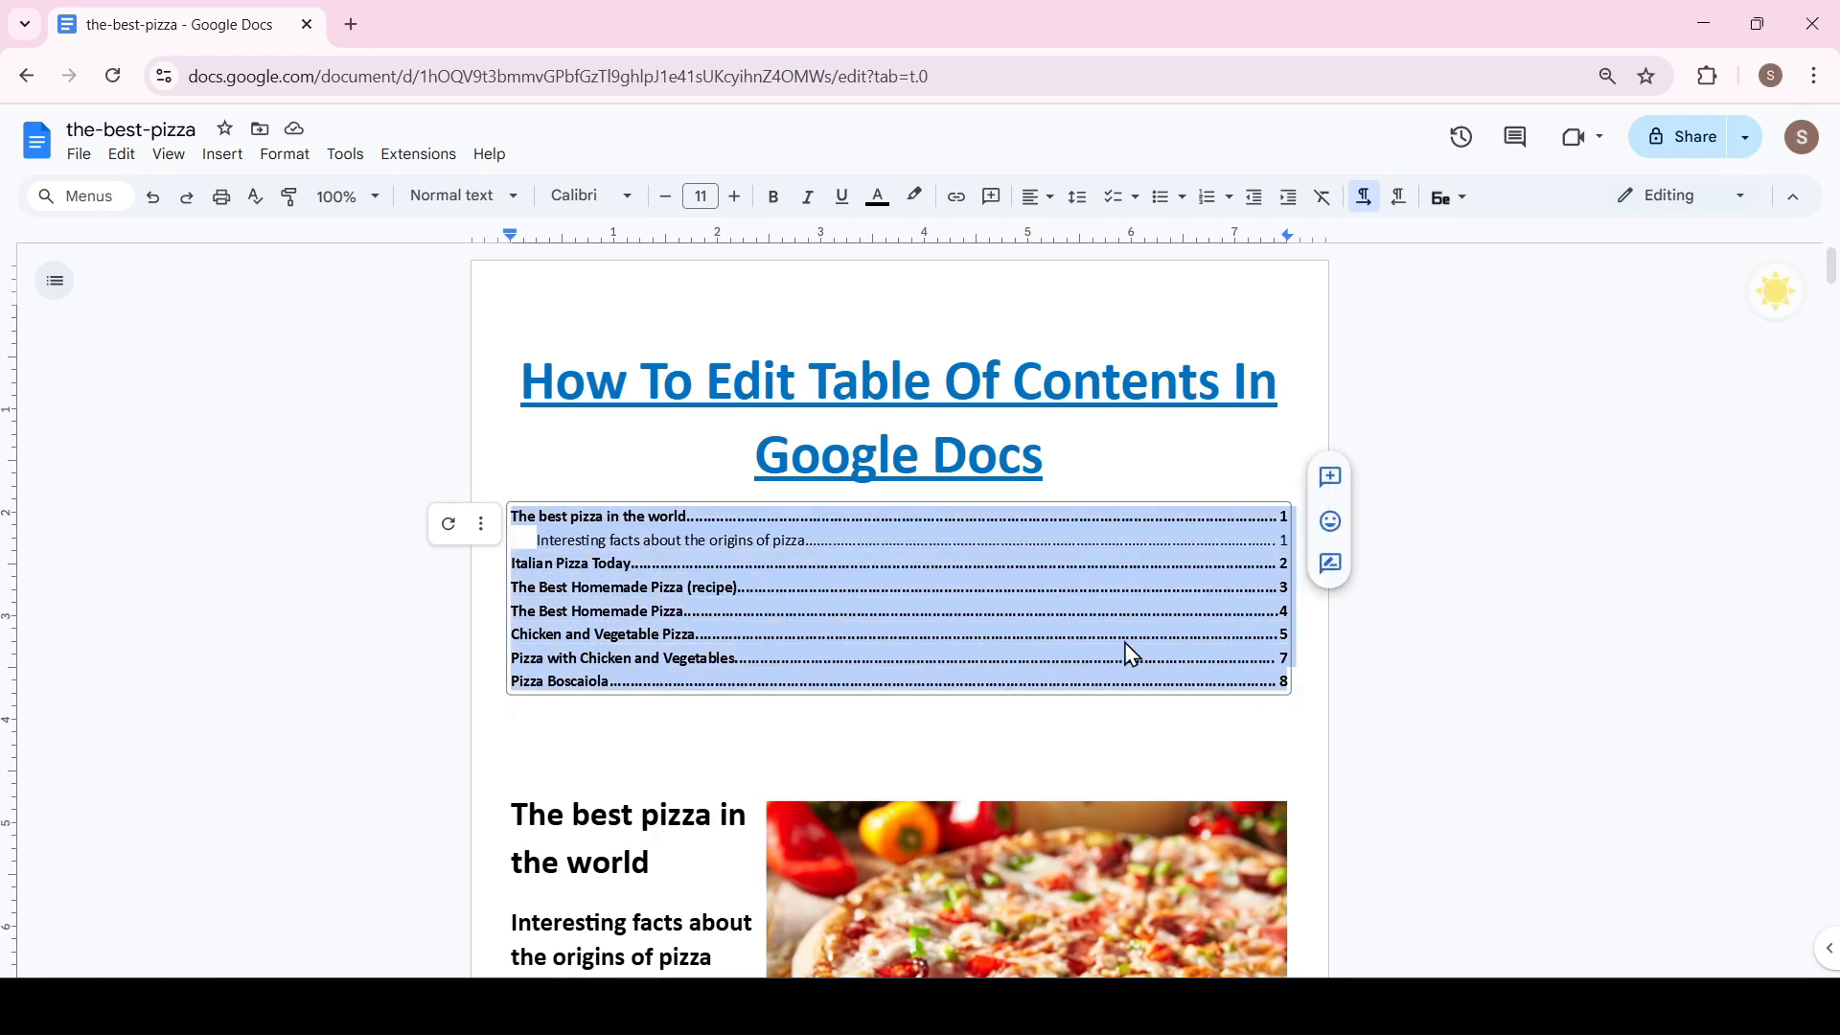
click(735, 196)
click(735, 196)
click(735, 197)
click(735, 197)
click(735, 197)
click(735, 196)
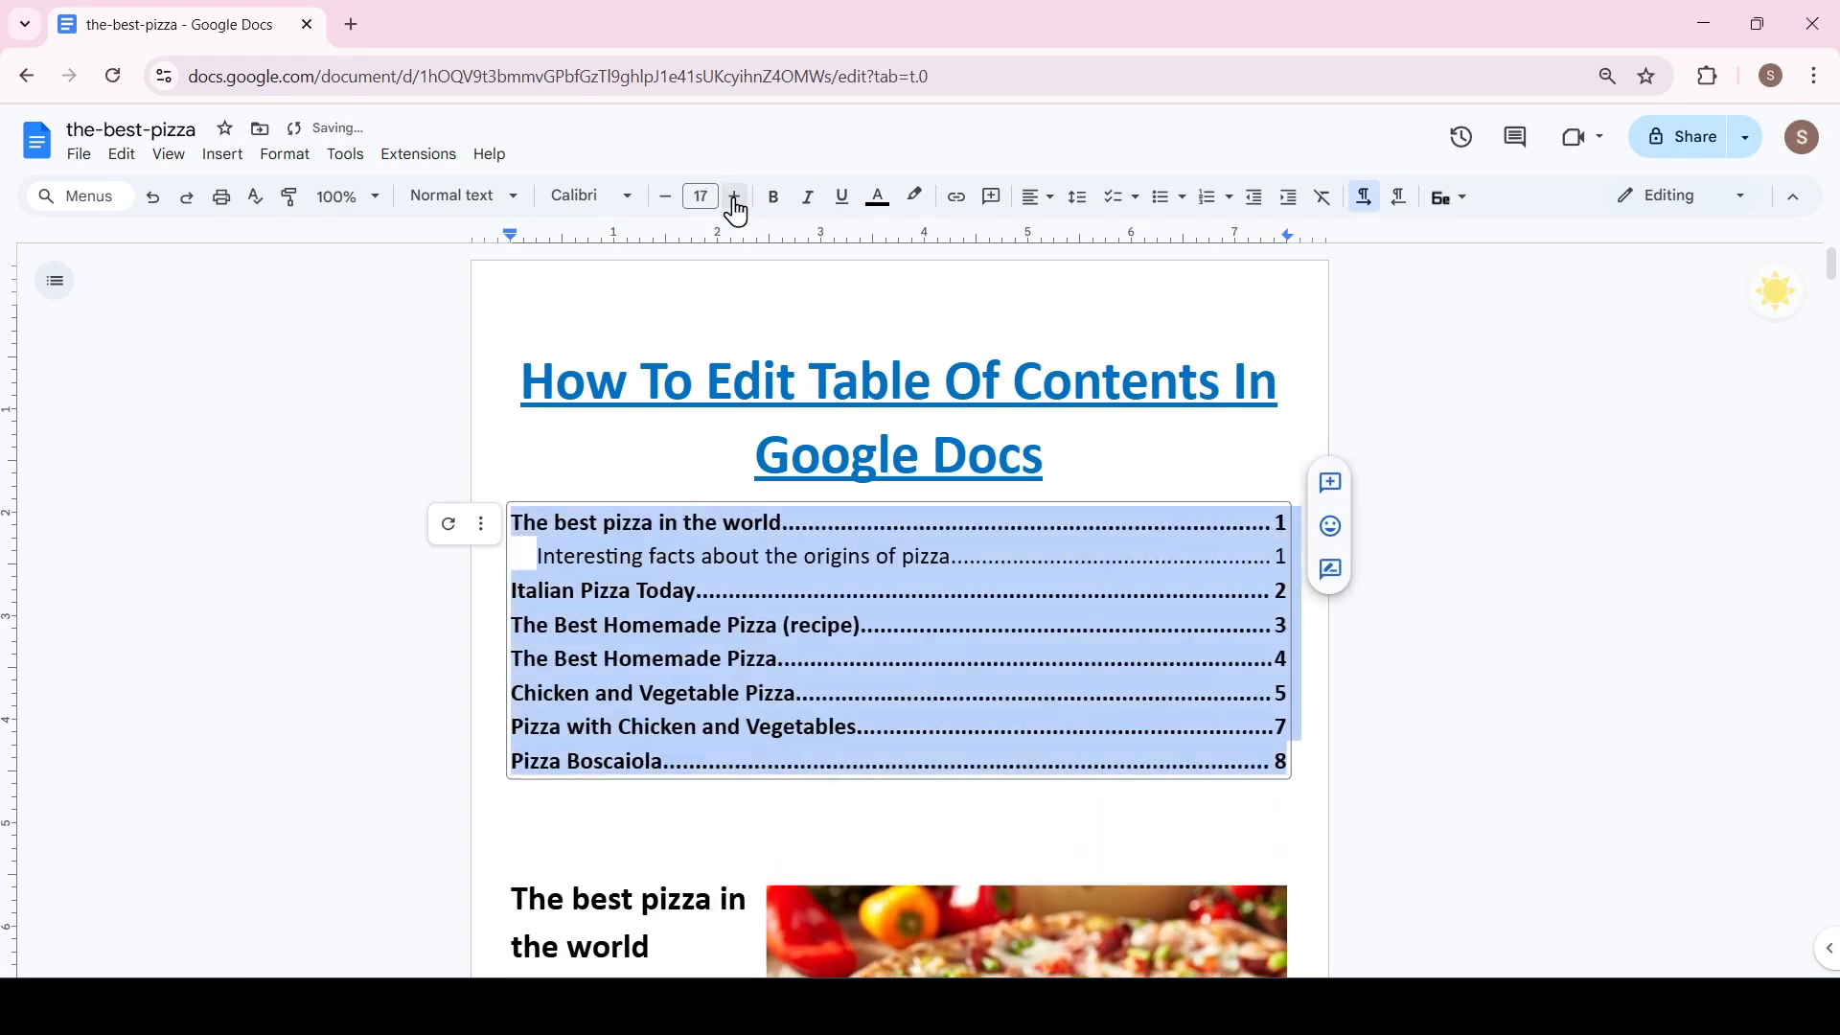
click(735, 196)
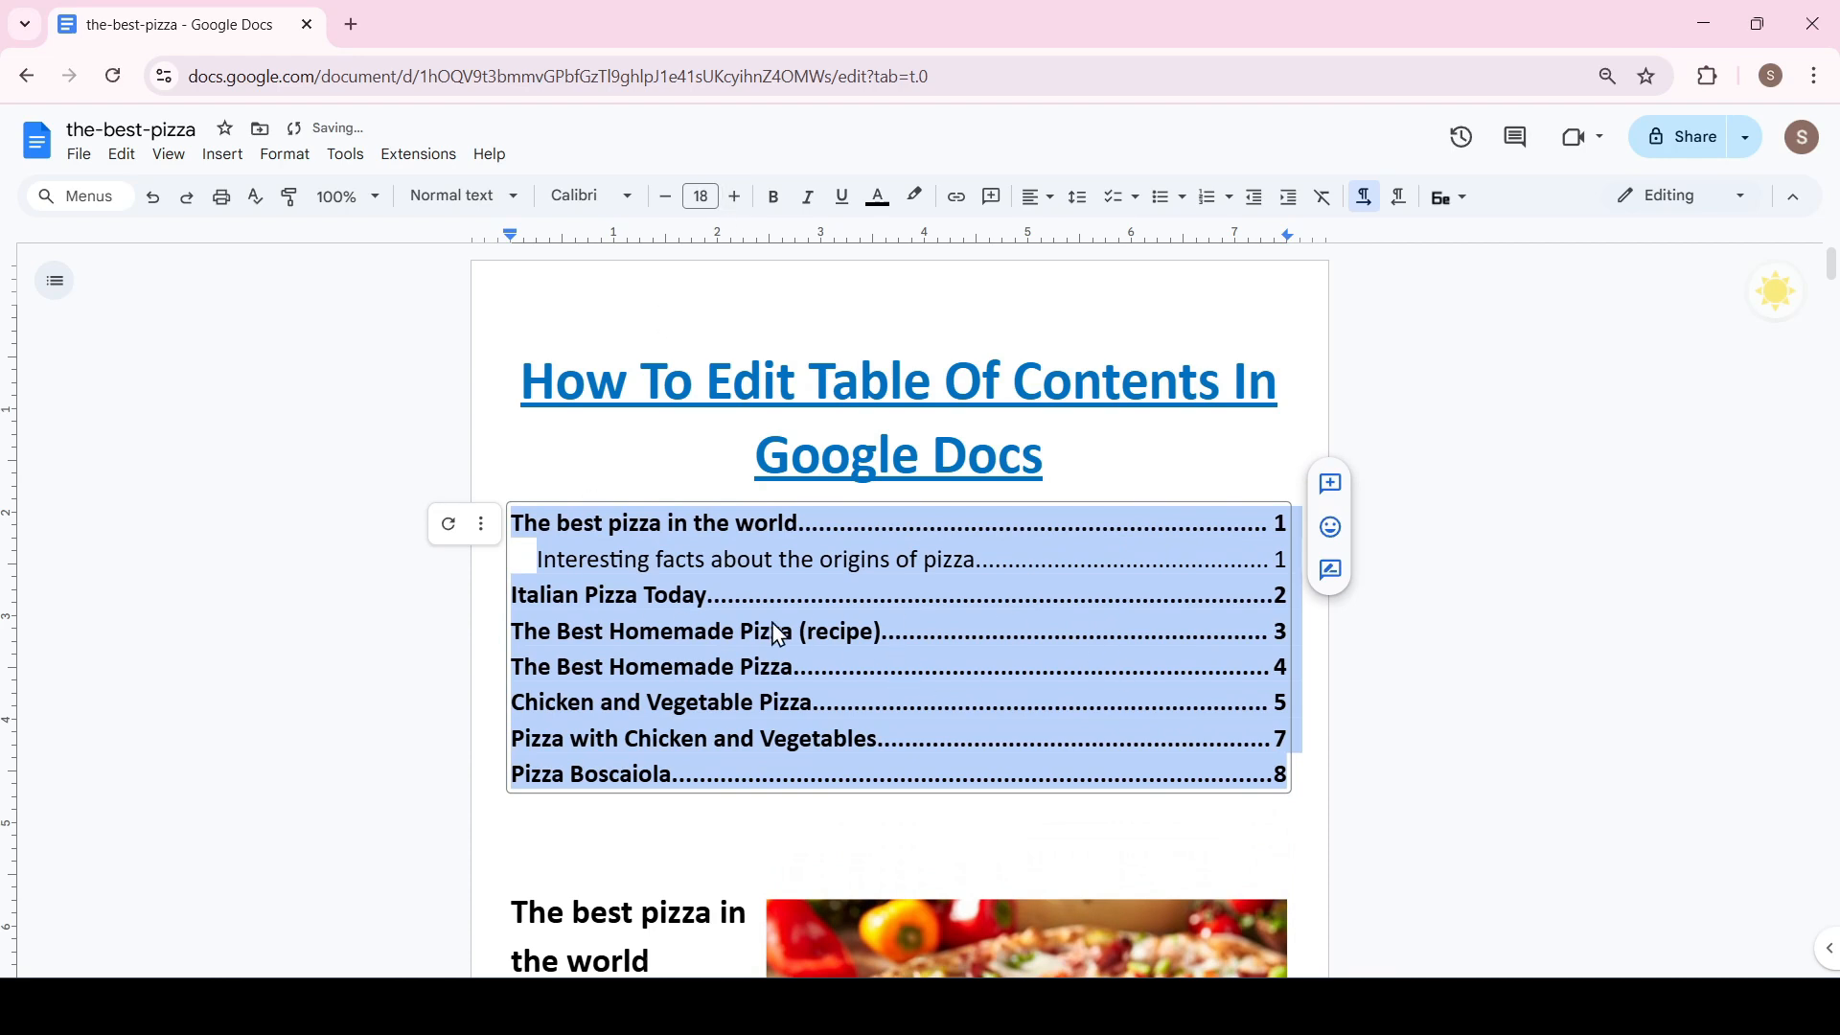
Change the text colour of the whole table of contents to purple
click(626, 198)
click(853, 131)
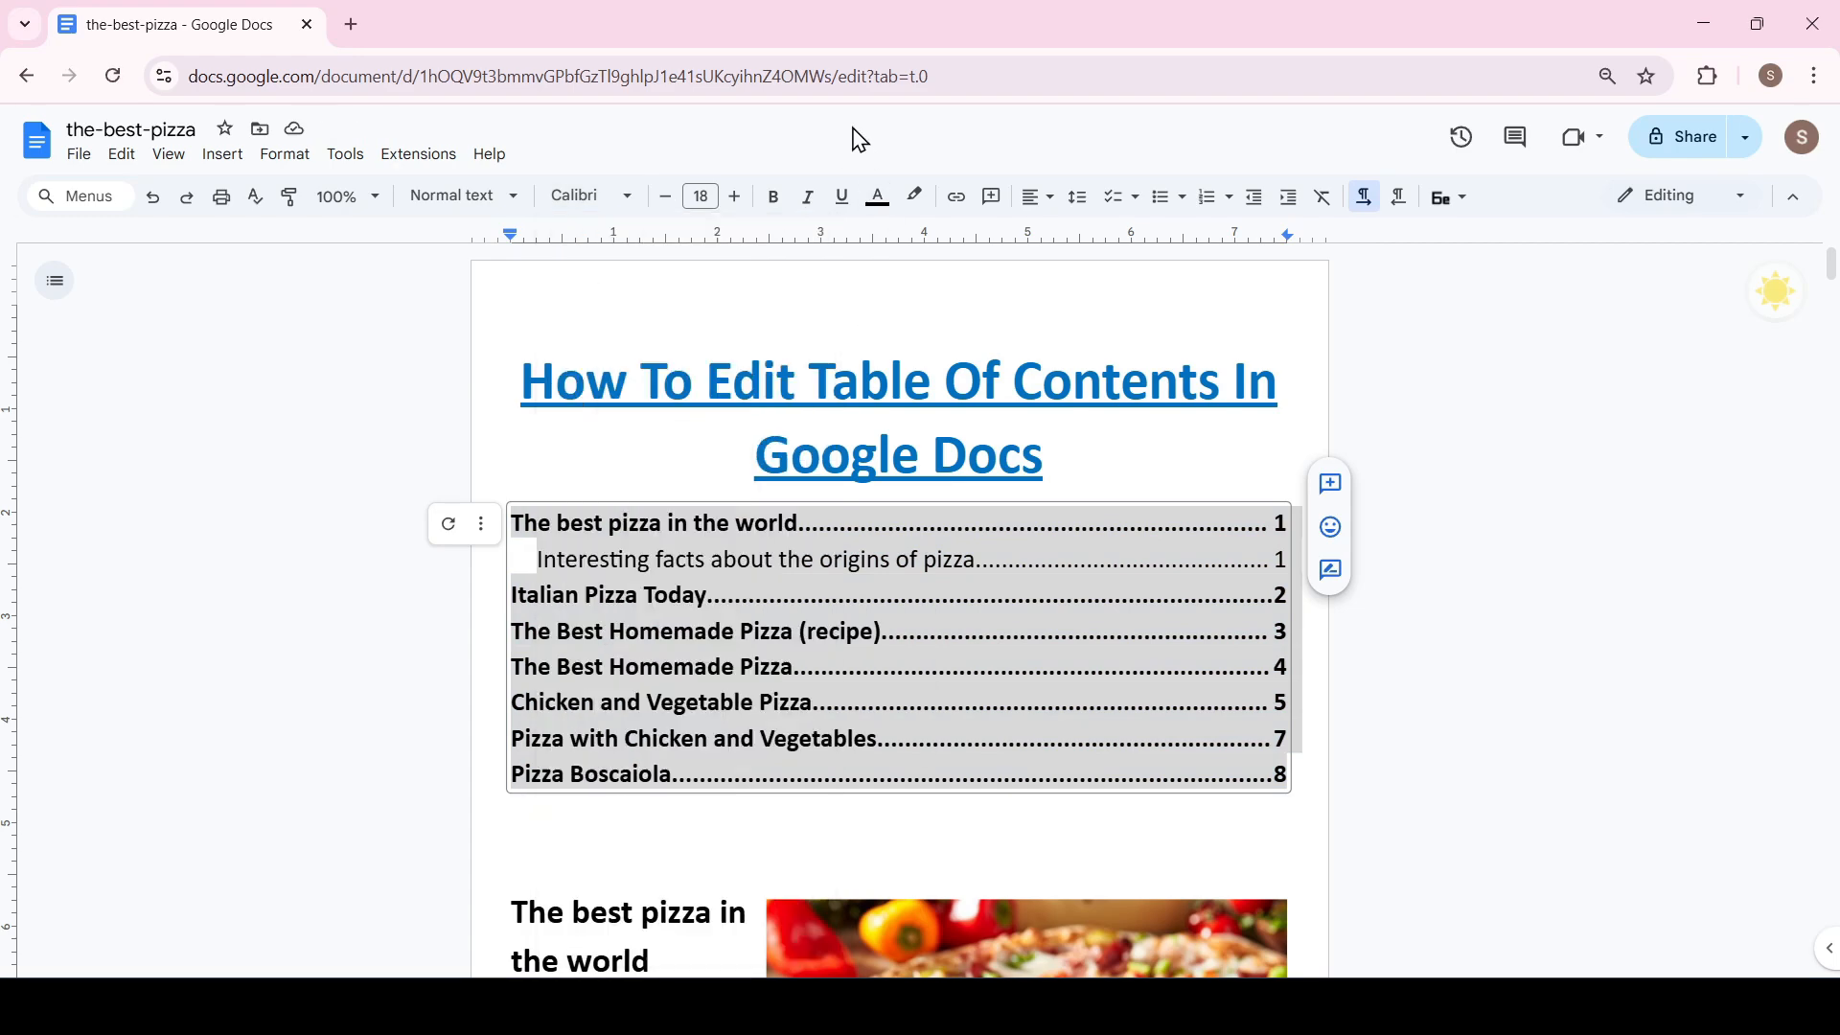
click(878, 198)
click(1074, 263)
Colour the body heading "The best pizza in the world" cornflower blue and update the table of contents
scroll(746, 670, down, 2)
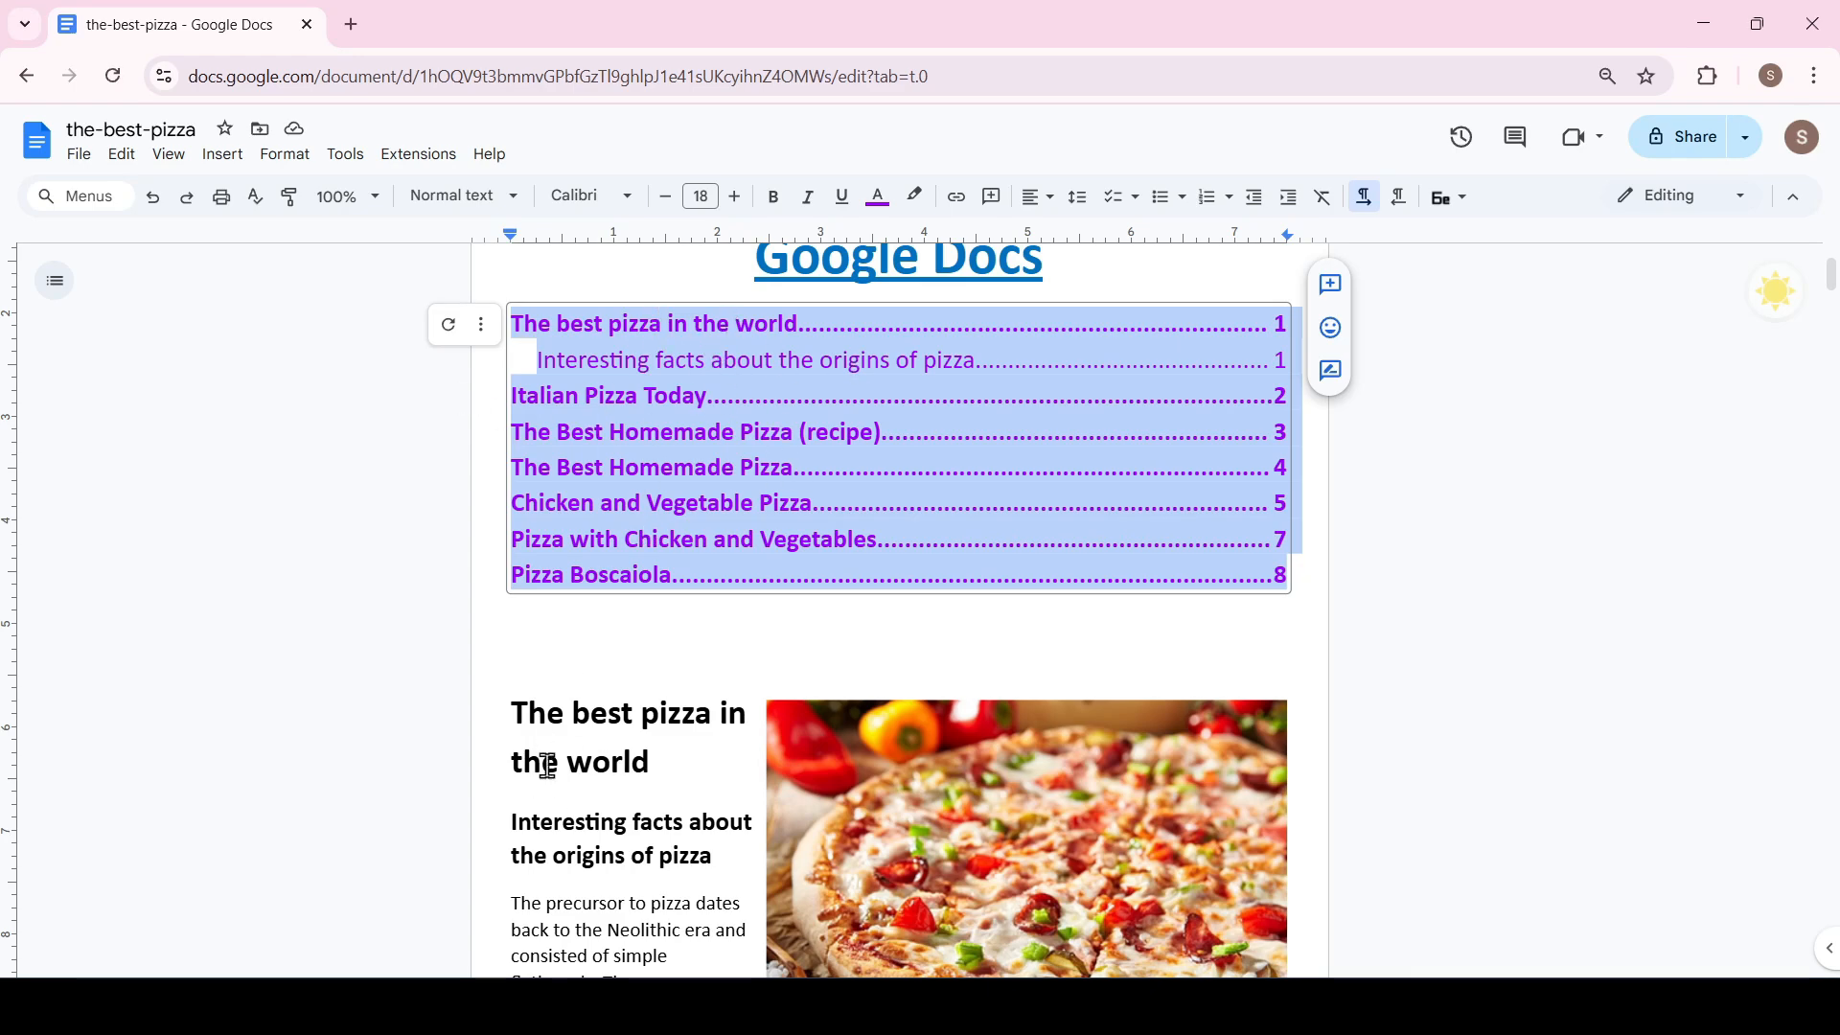
click(633, 772)
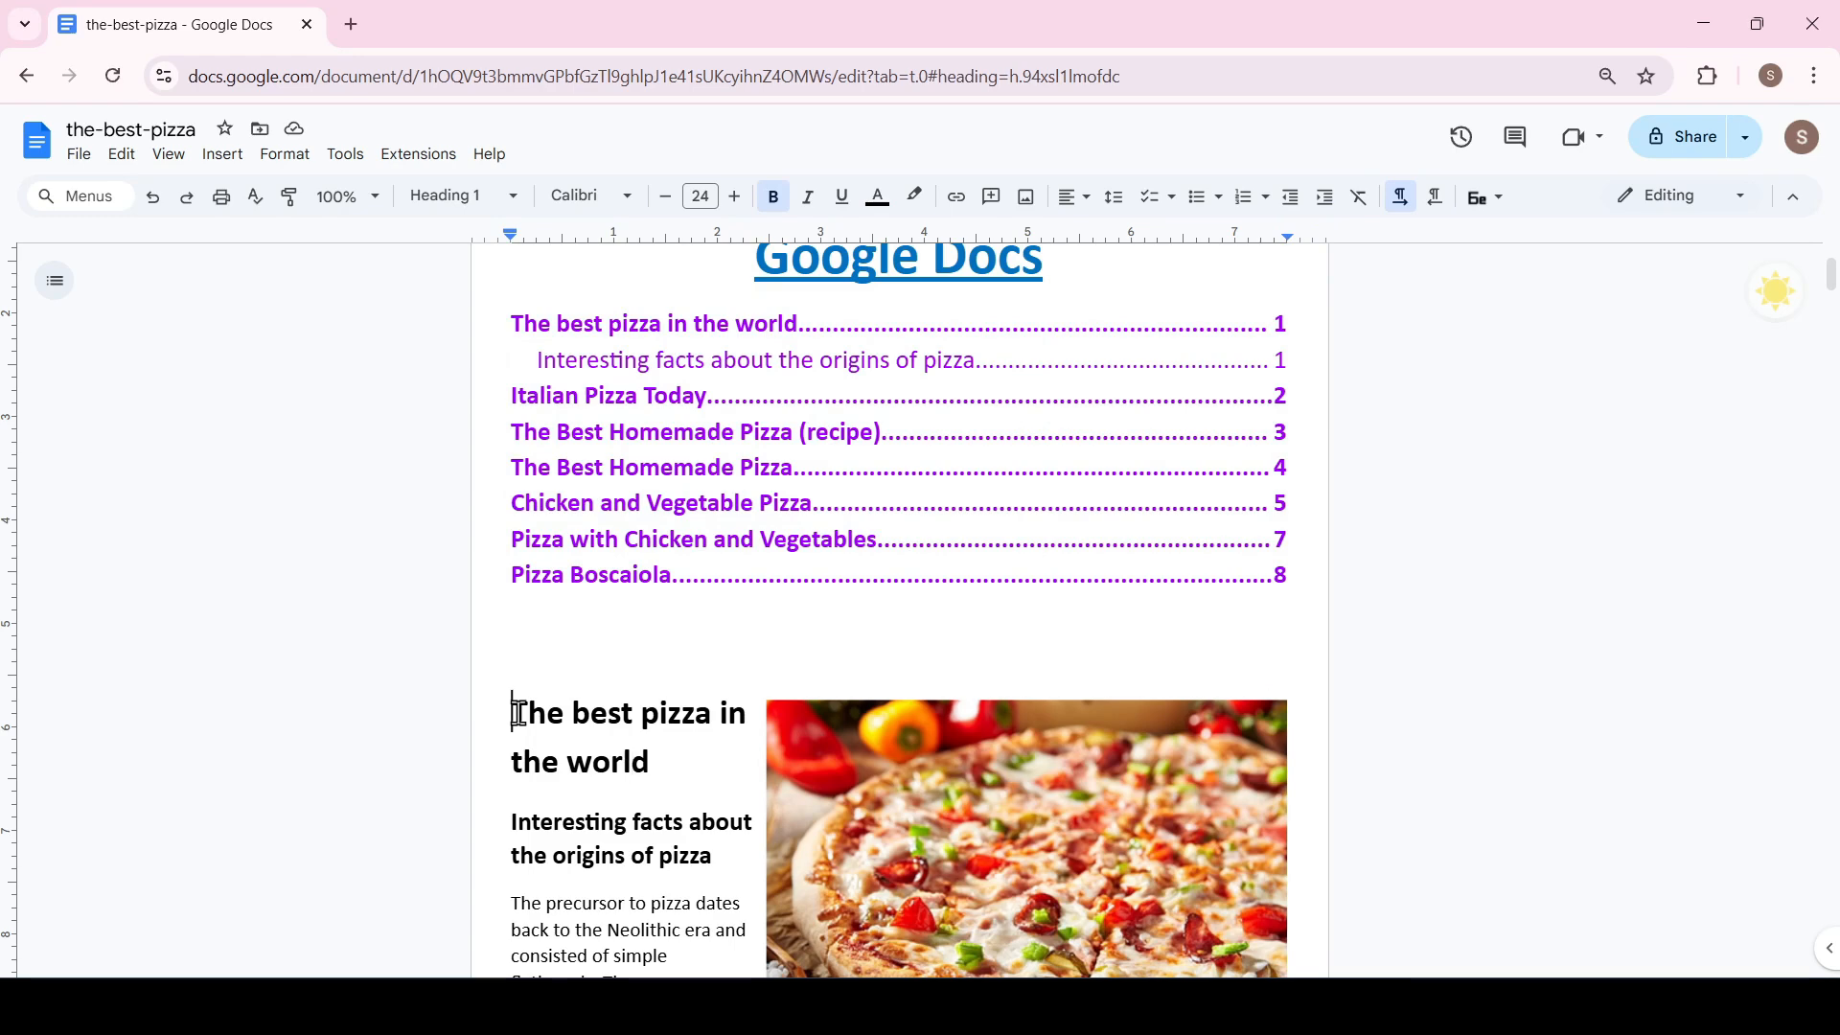
drag(516, 714, 659, 761)
click(878, 196)
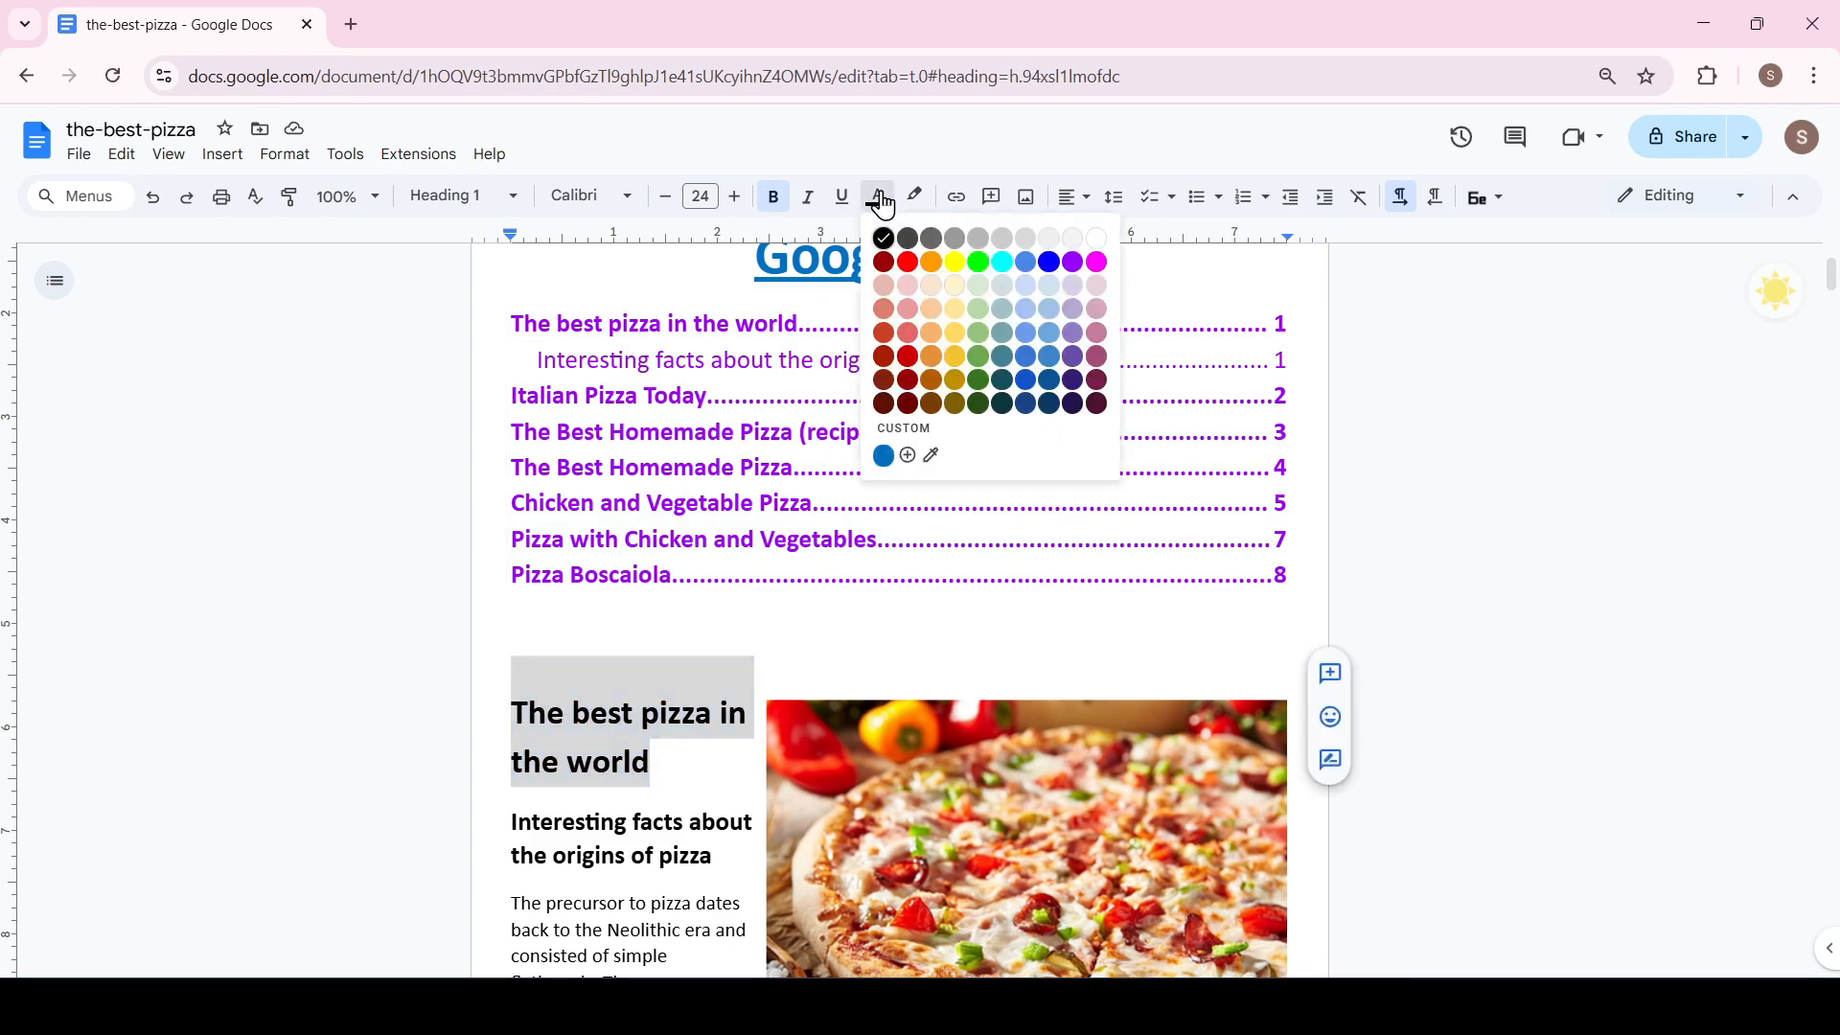
click(1025, 263)
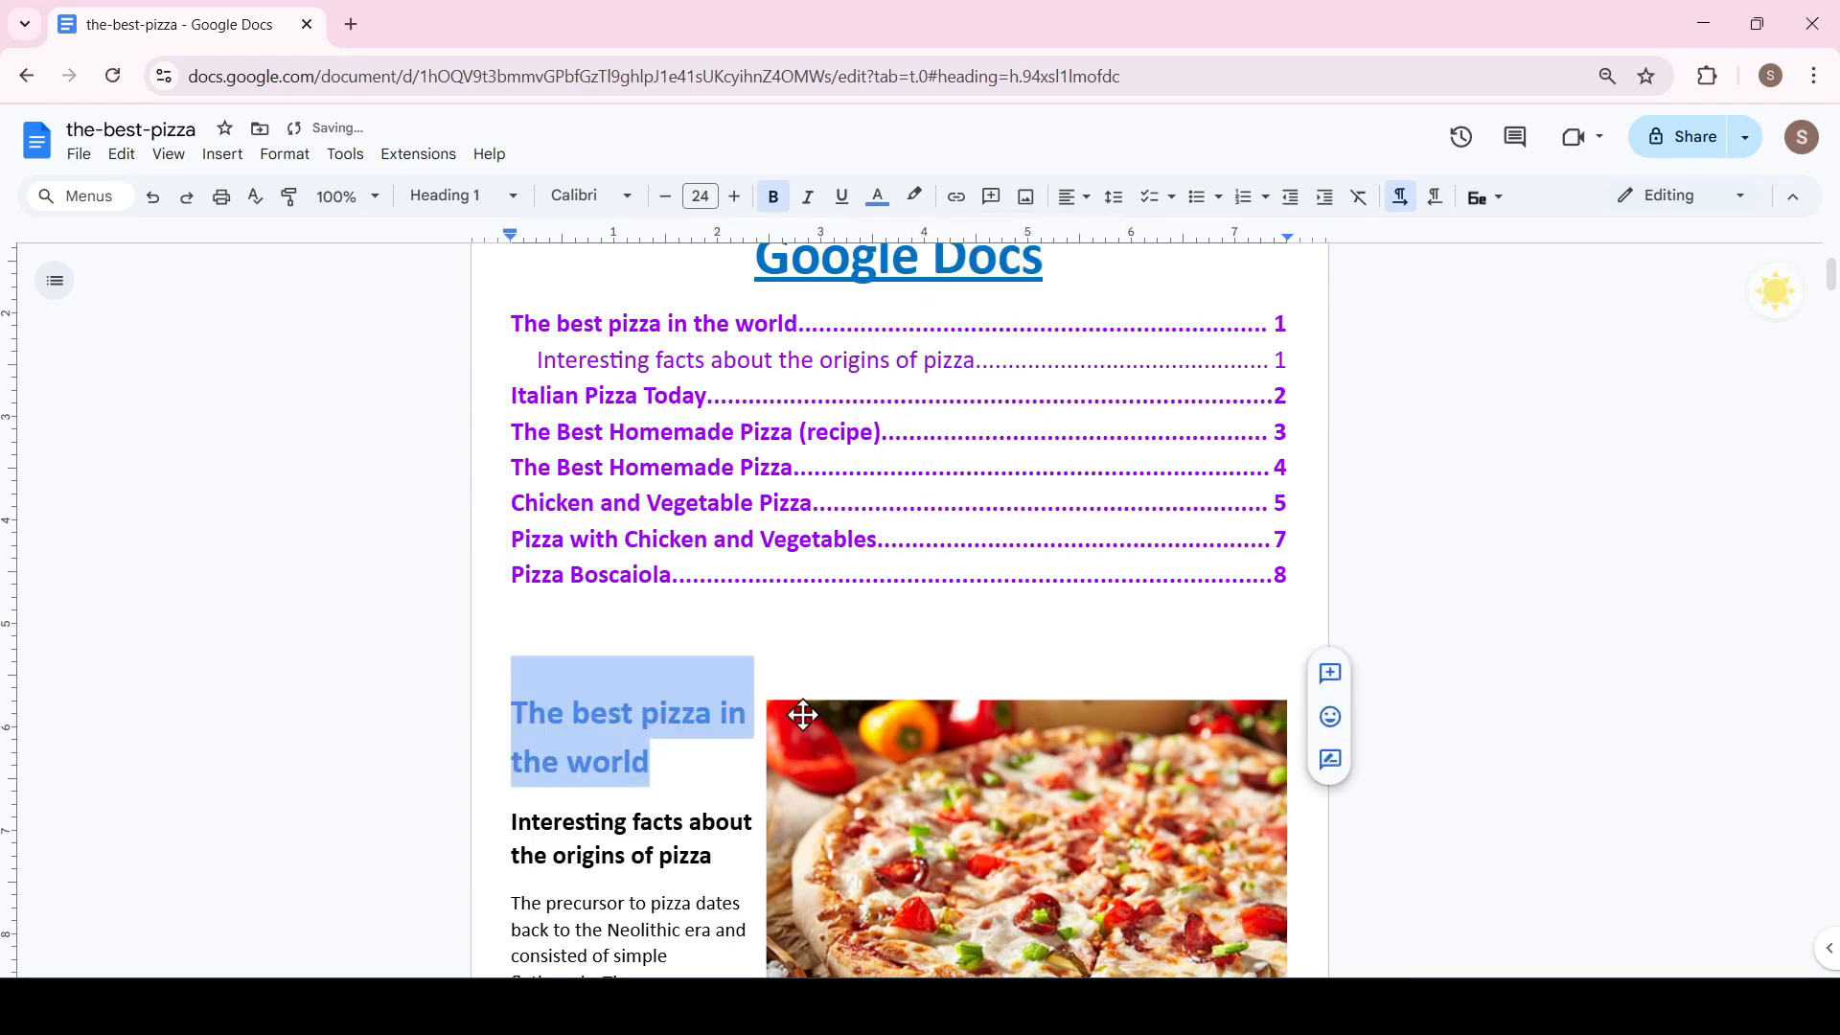
click(651, 361)
click(447, 326)
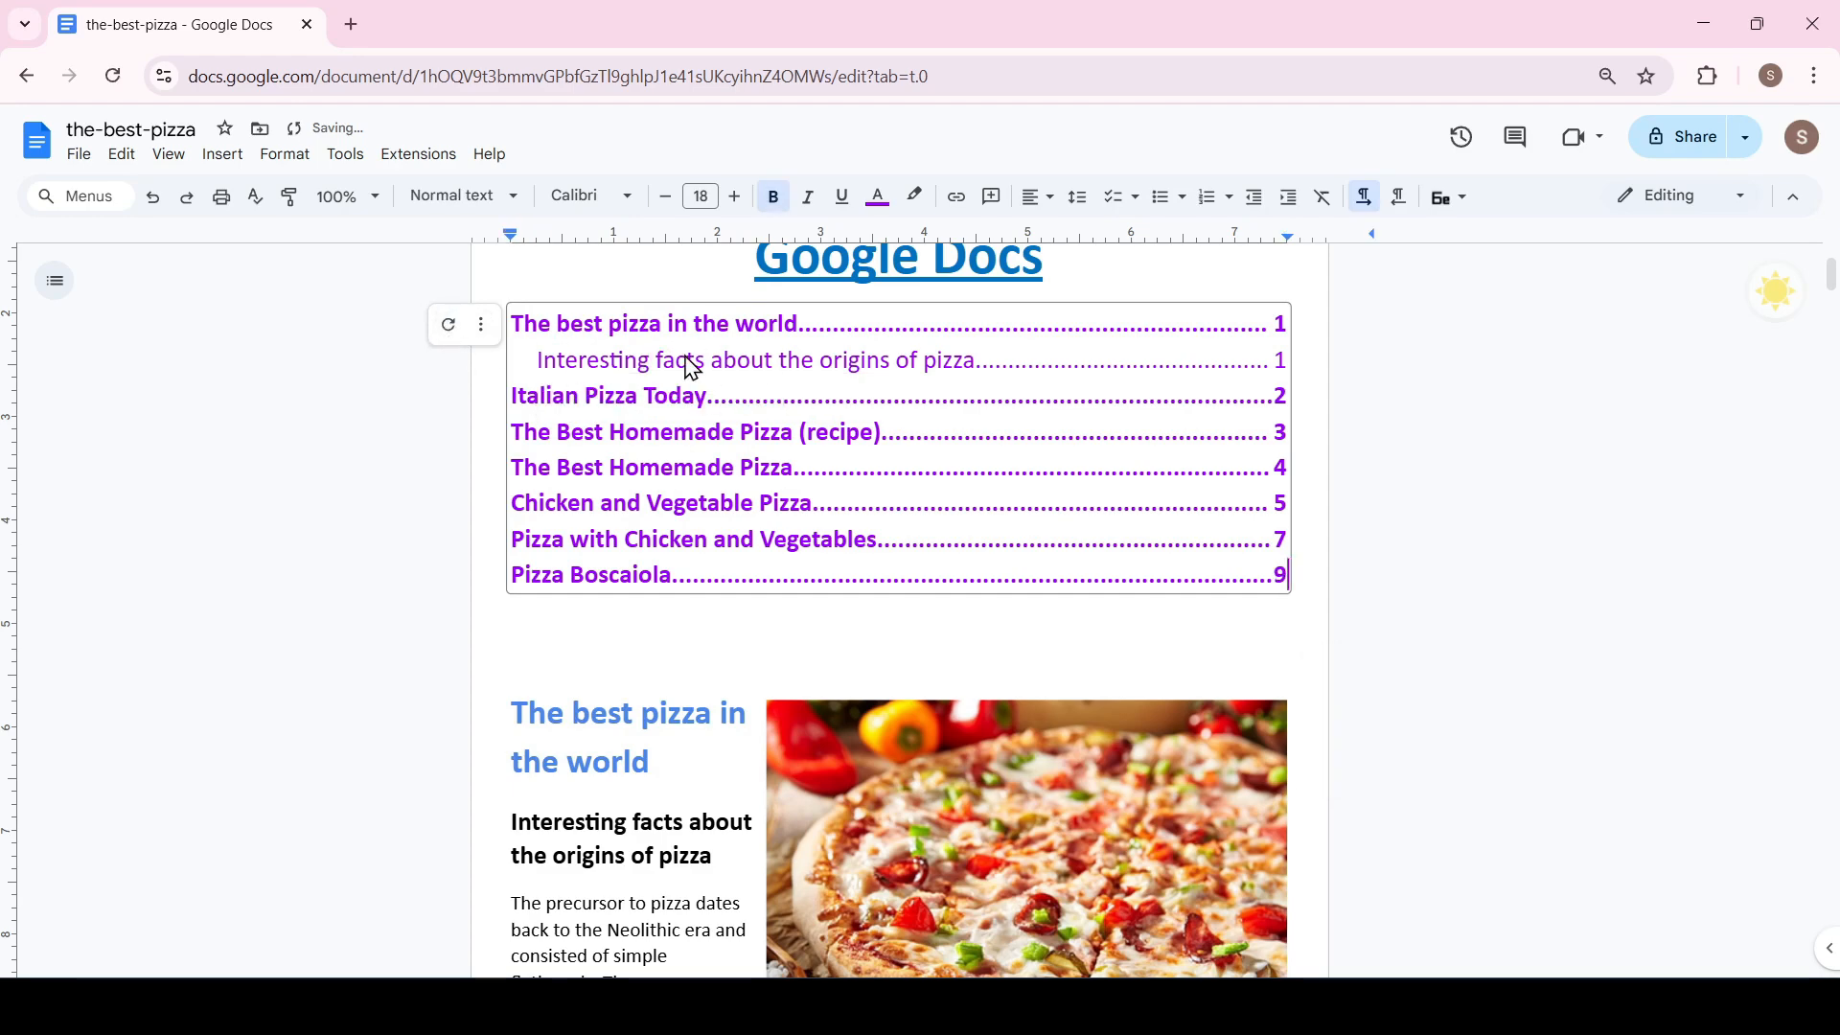
Colour the table of contents entry "The best pizza in the world" red and update the table
click(562, 329)
drag(517, 325, 803, 331)
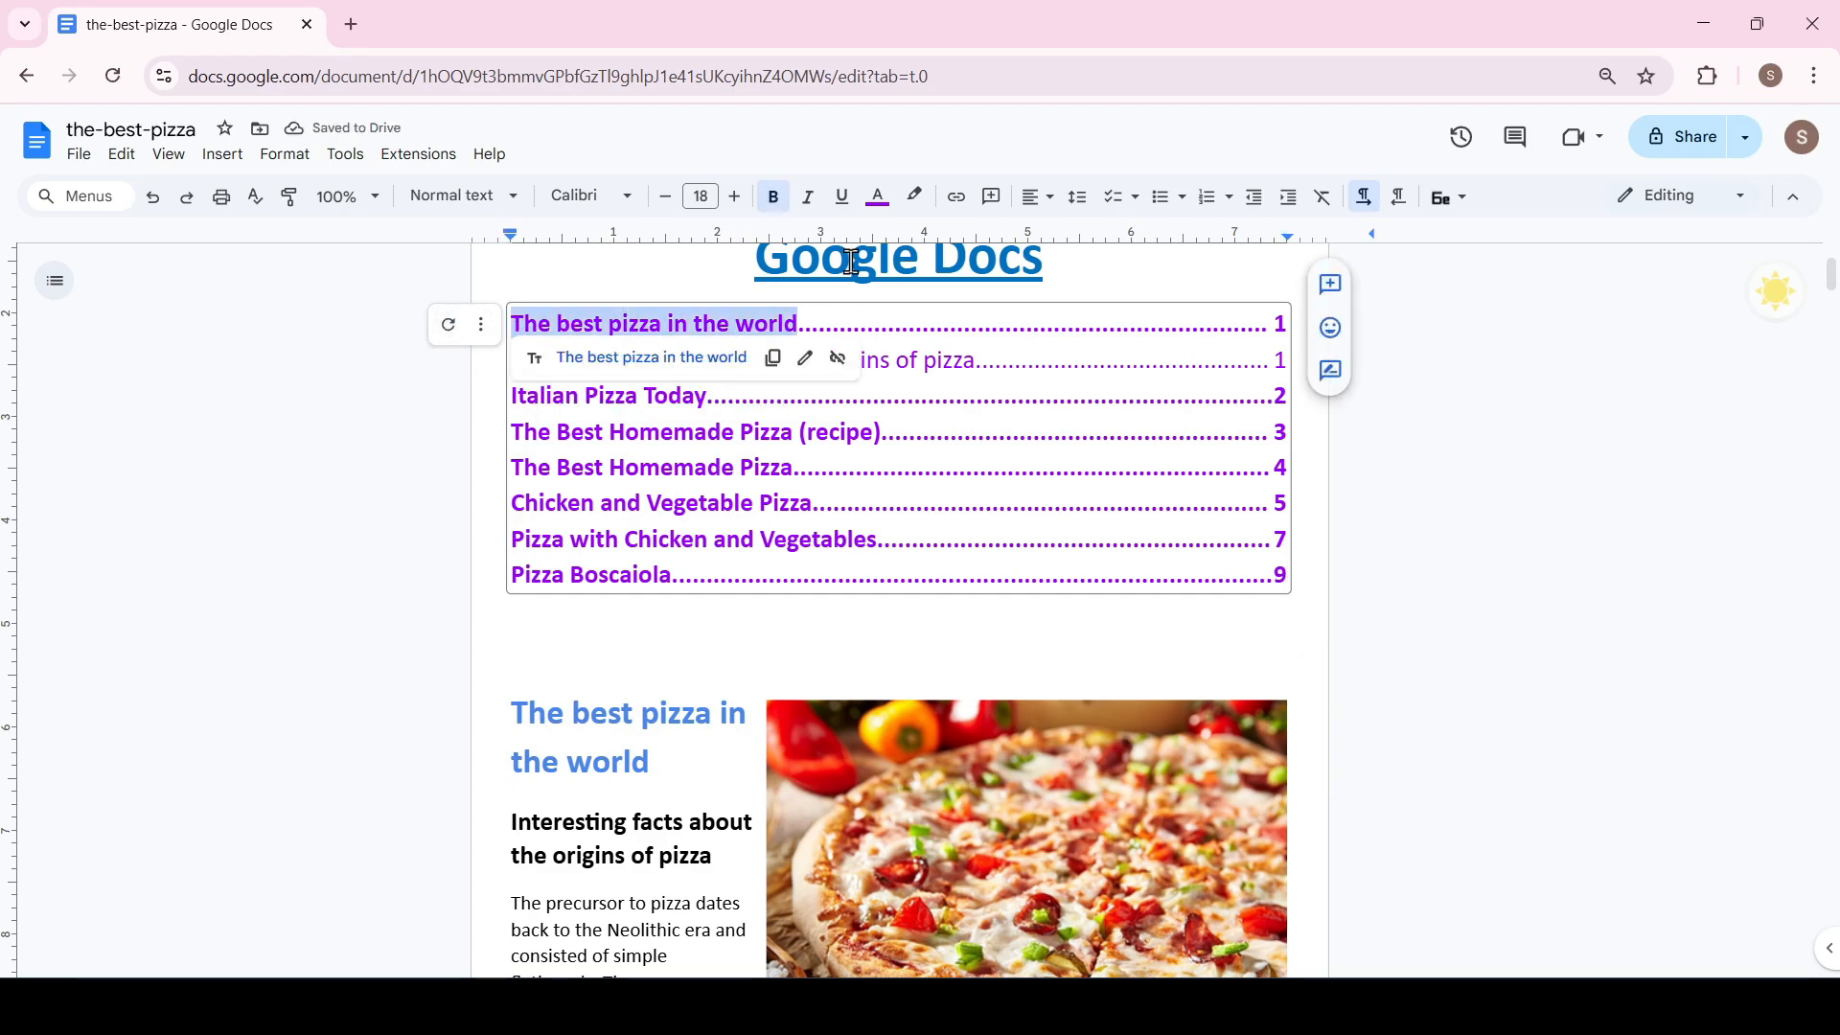
click(878, 196)
click(907, 262)
click(447, 324)
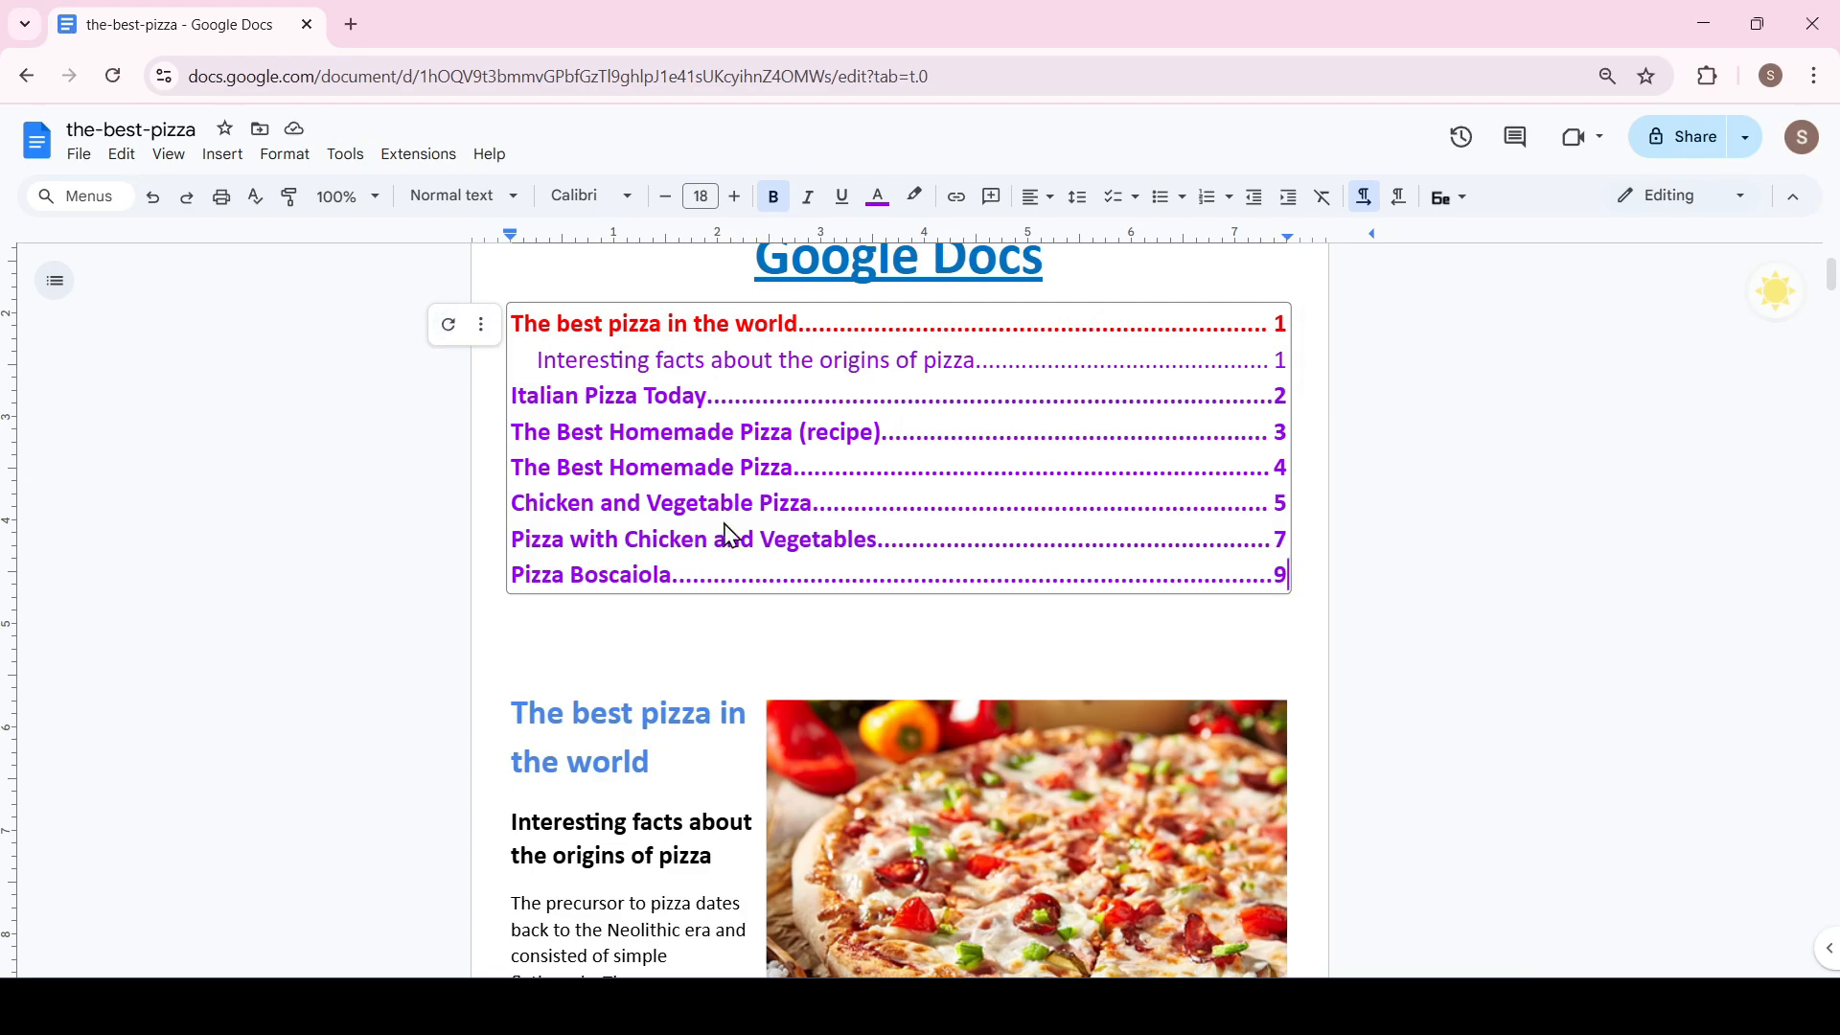
Examine the ingredient subheadings under "The Best Homemade Pizza (recipe)" and the paragraph styles available for them
click(760, 618)
scroll(709, 575, down, 15)
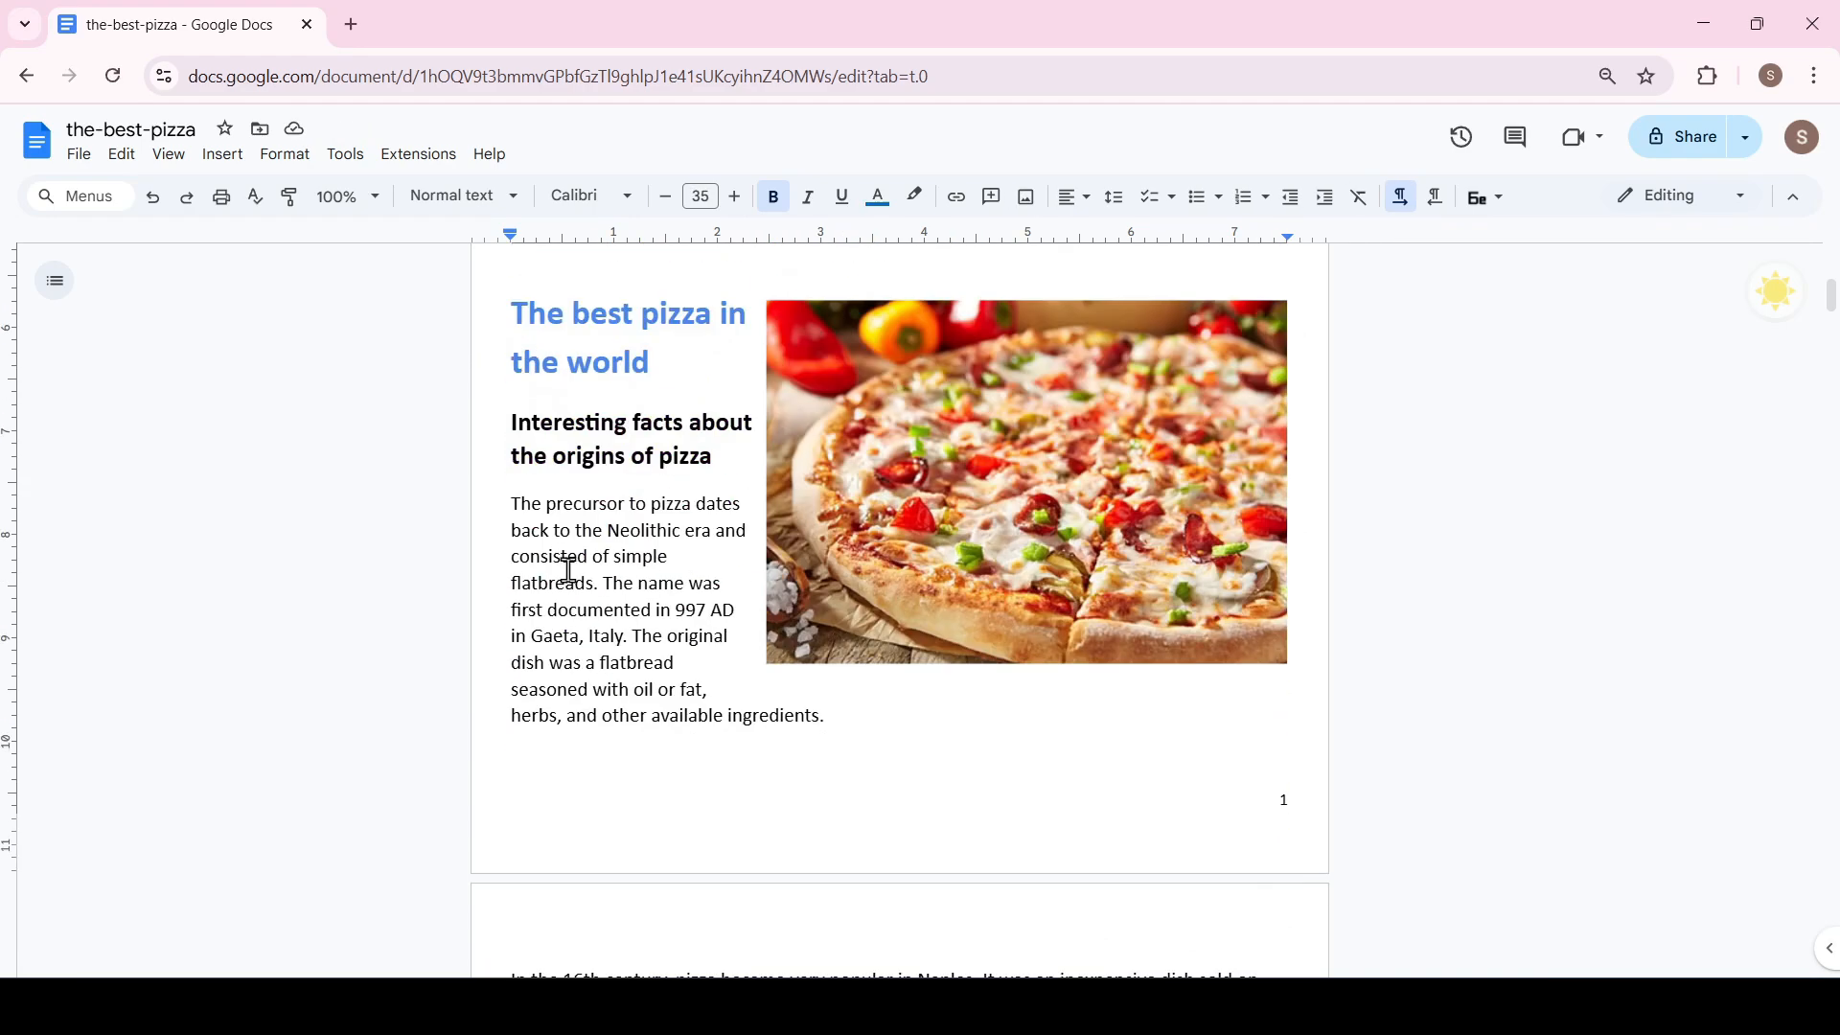
scroll(650, 517, down, 10)
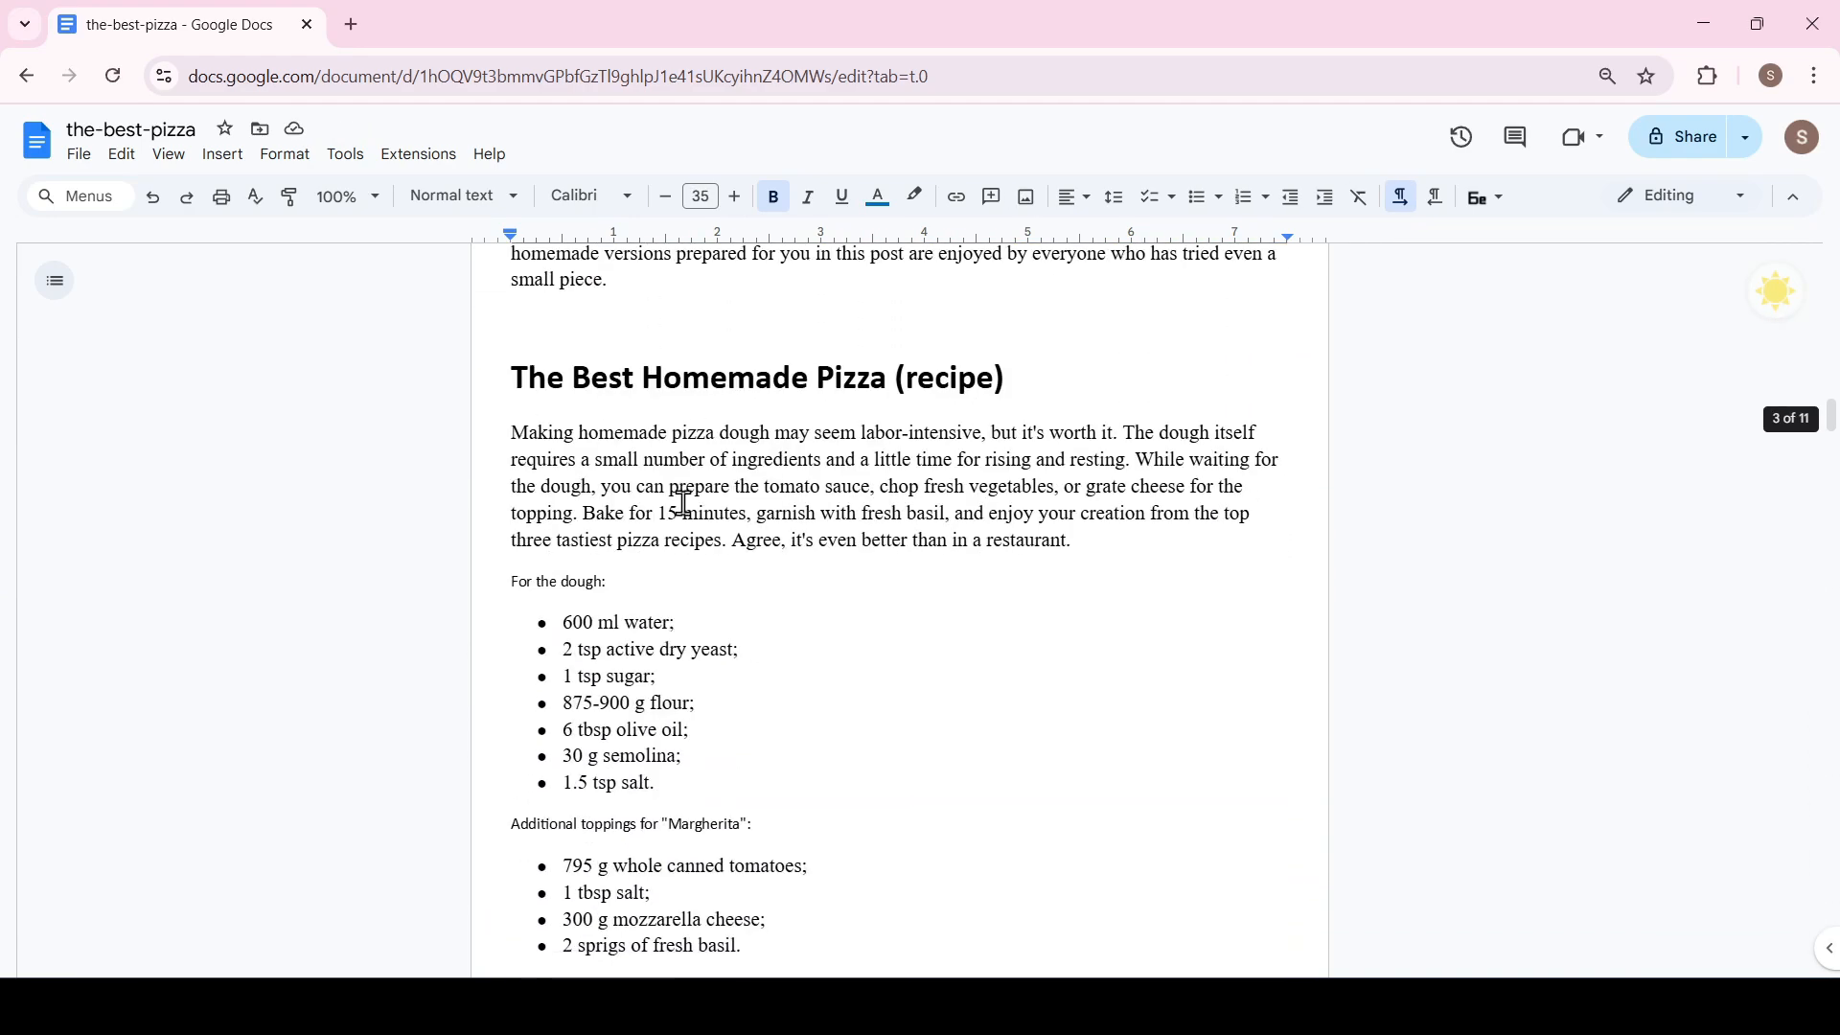
scroll(541, 592, up, 2)
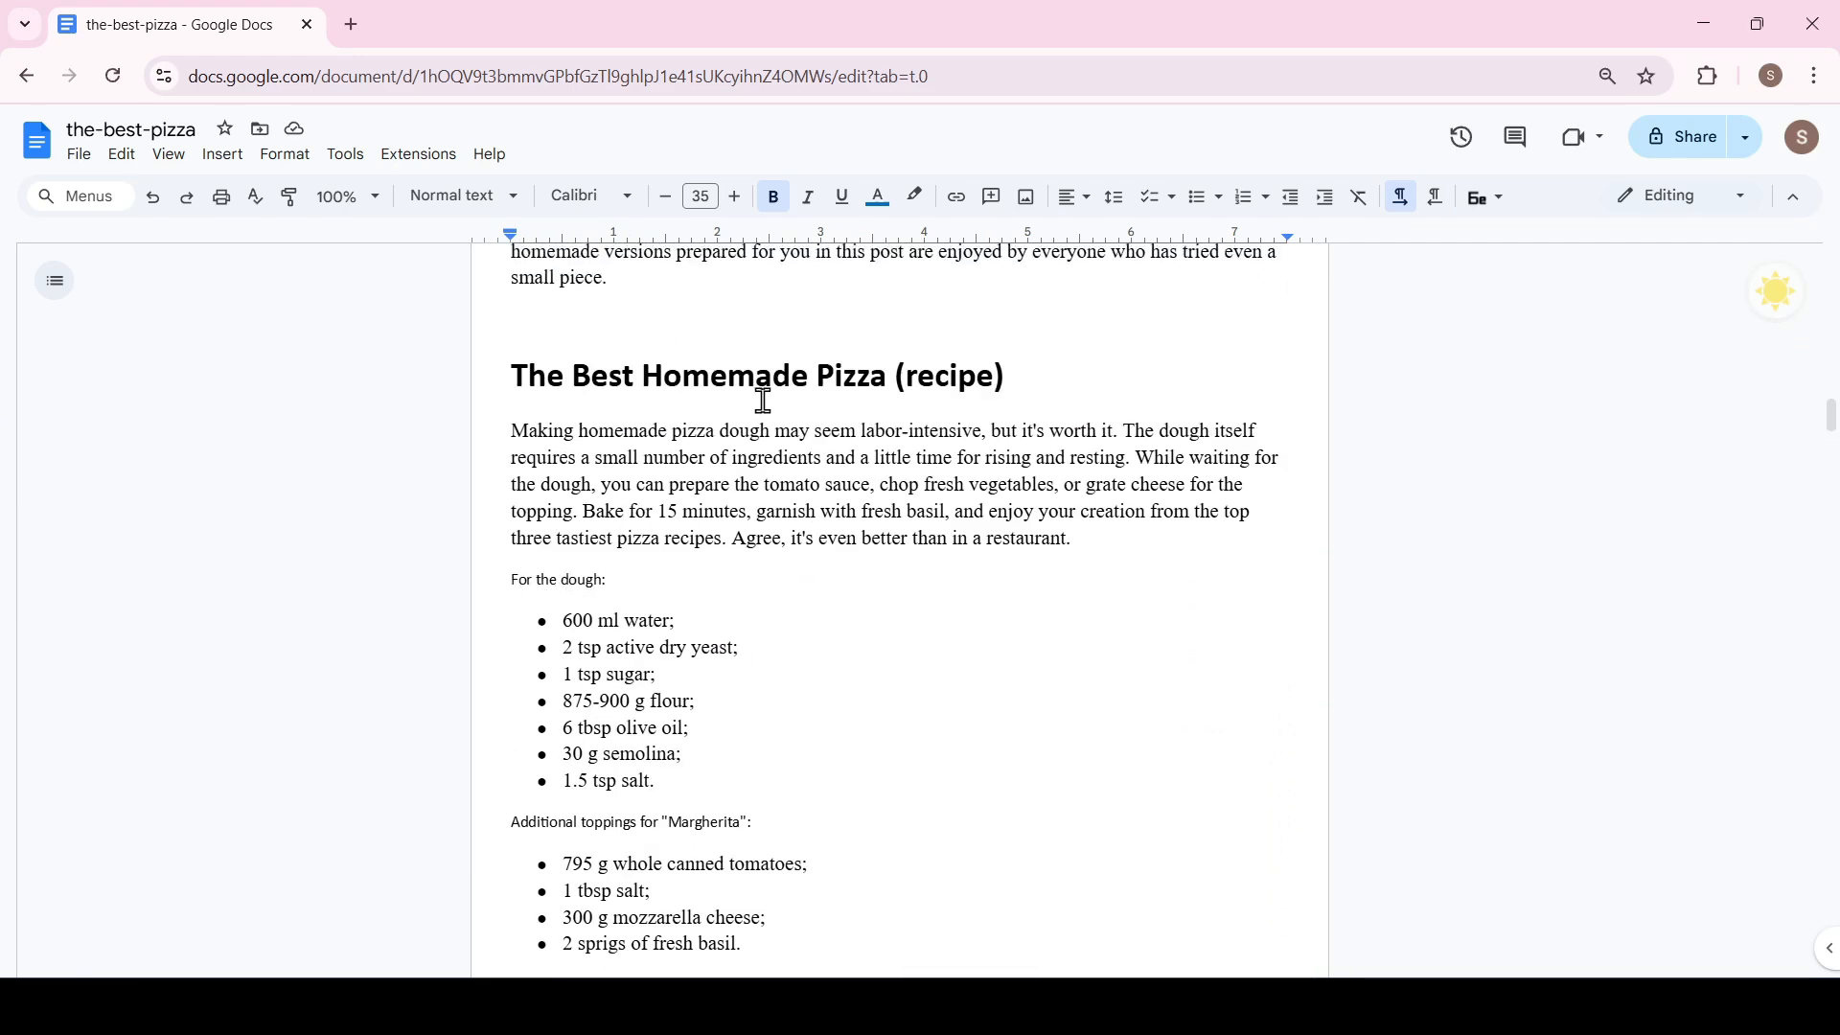
click(562, 584)
scroll(575, 614, down, 2)
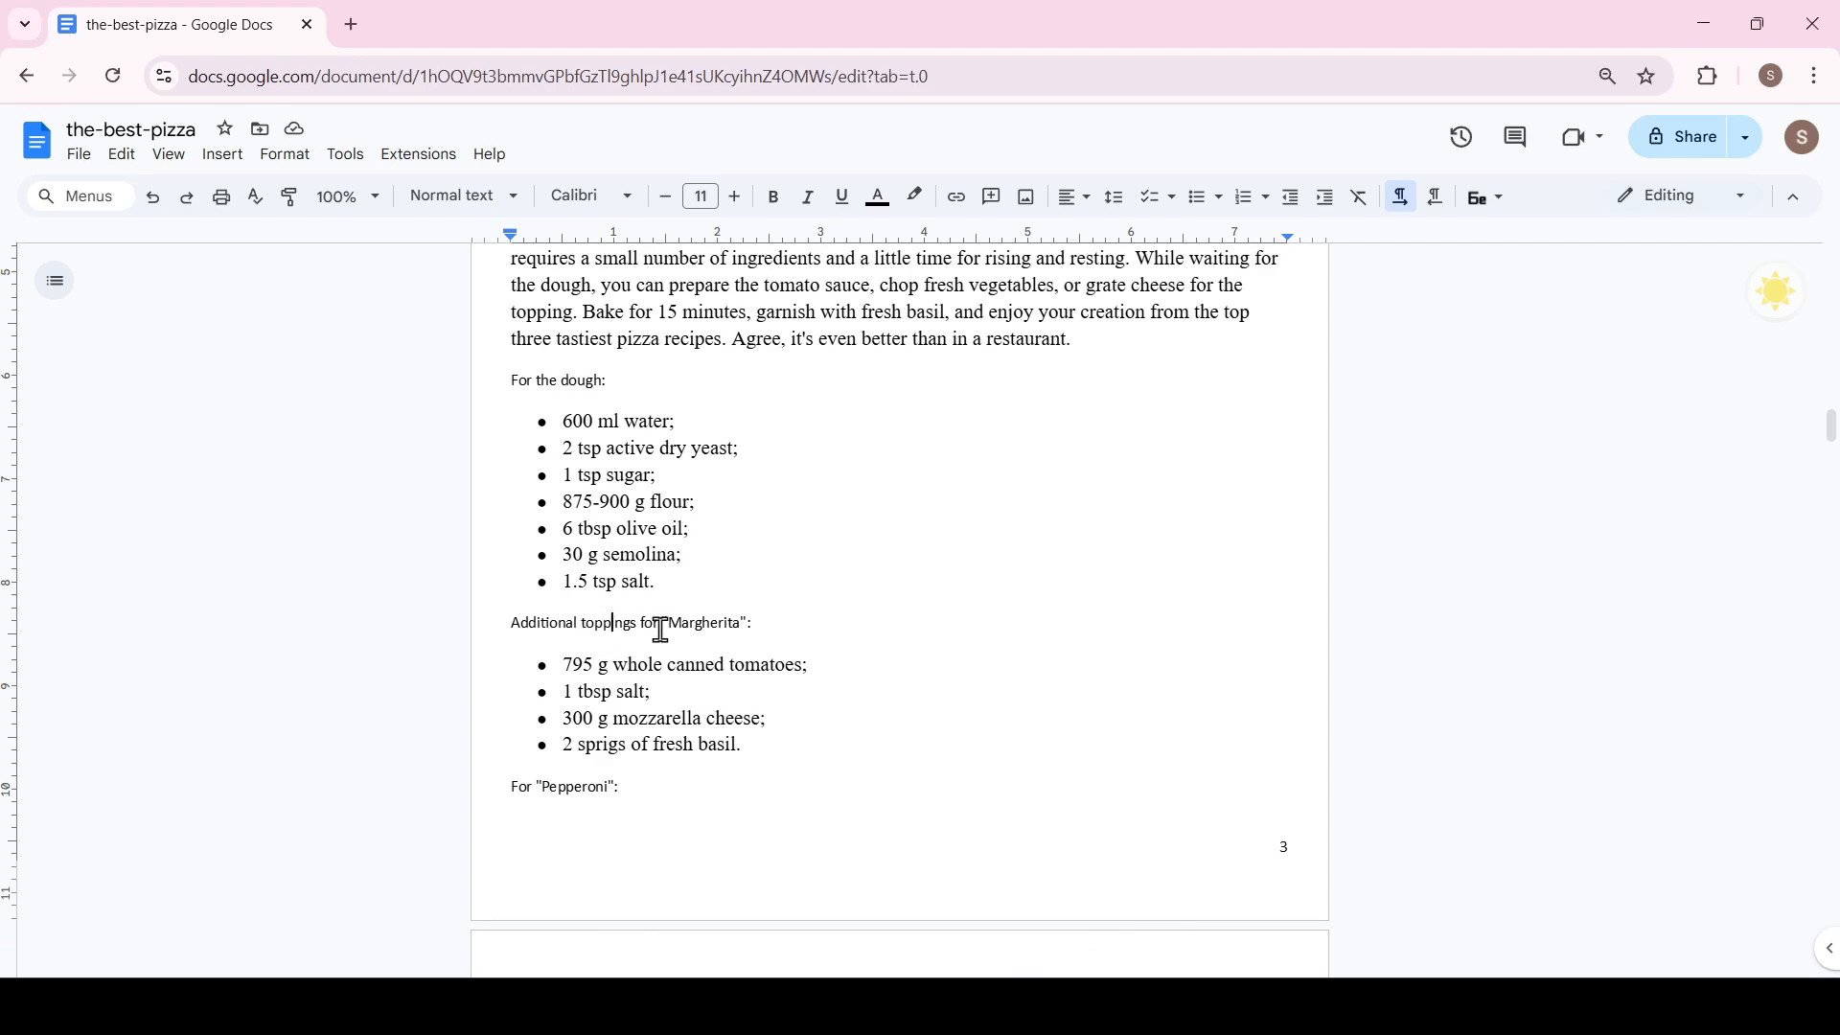
scroll(661, 631, down, 2)
scroll(575, 536, up, 4)
click(508, 199)
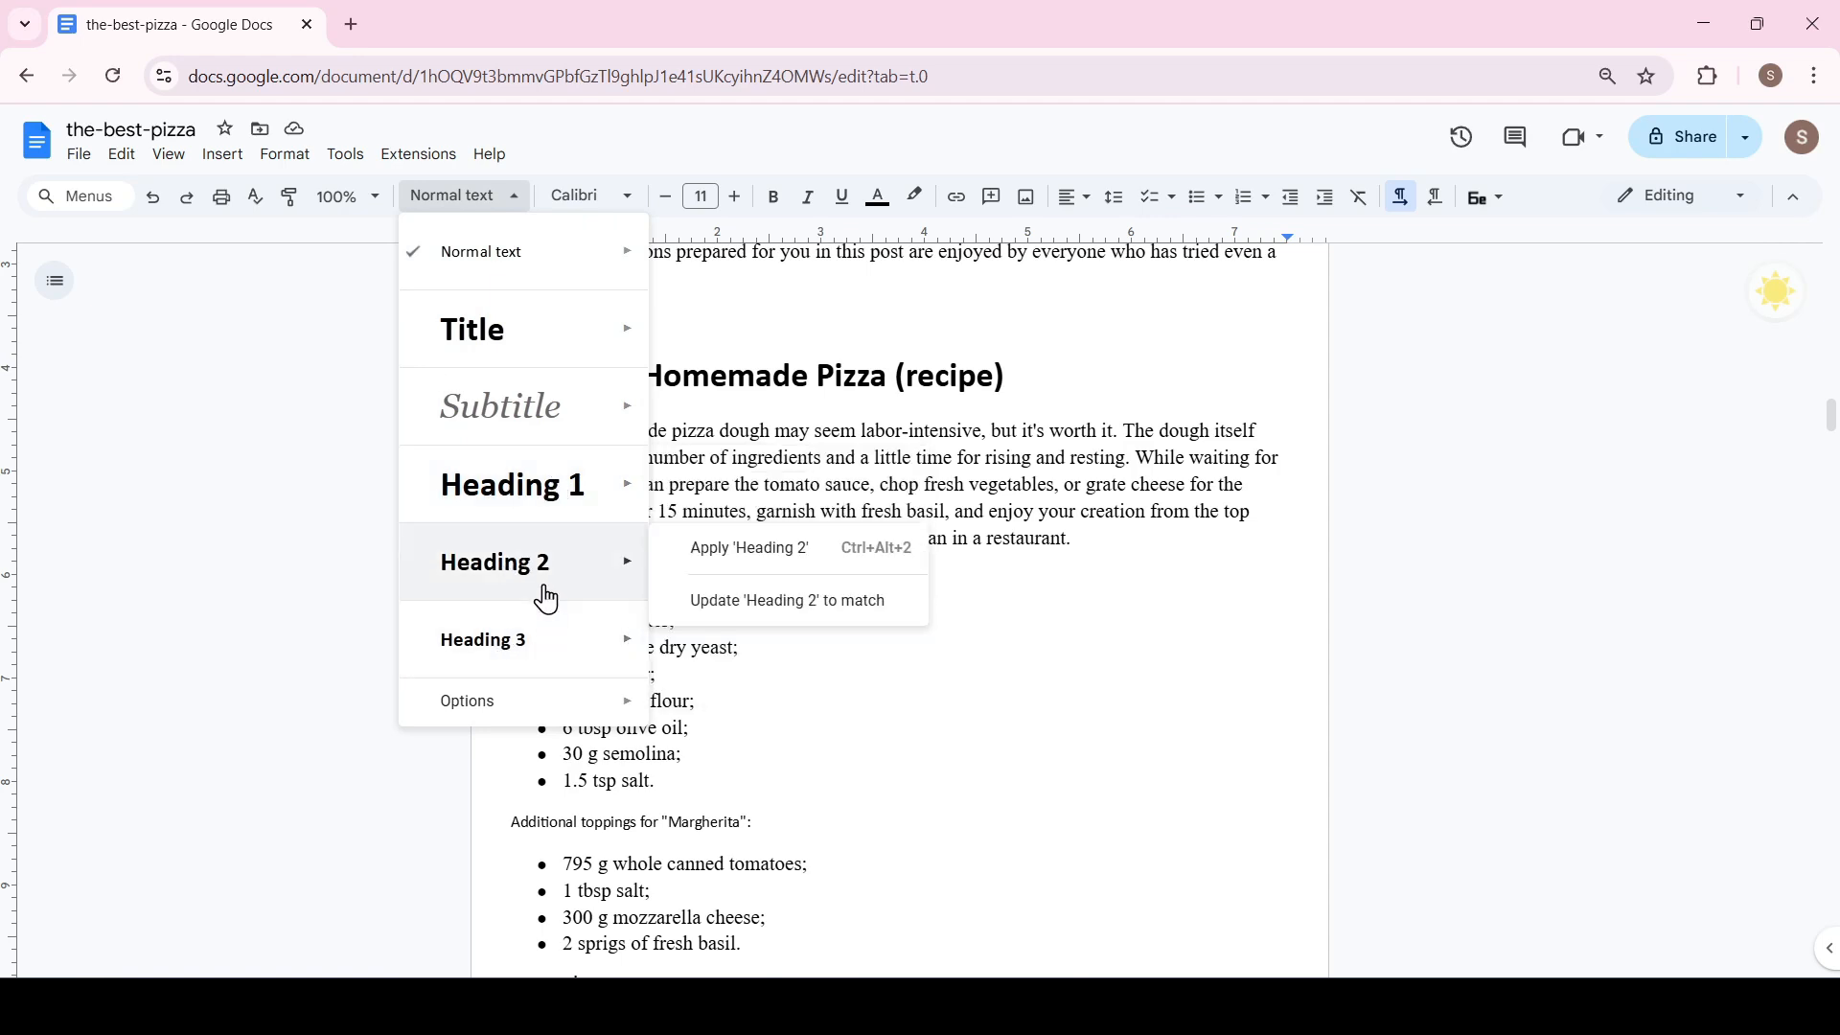
mouse_move(526, 637)
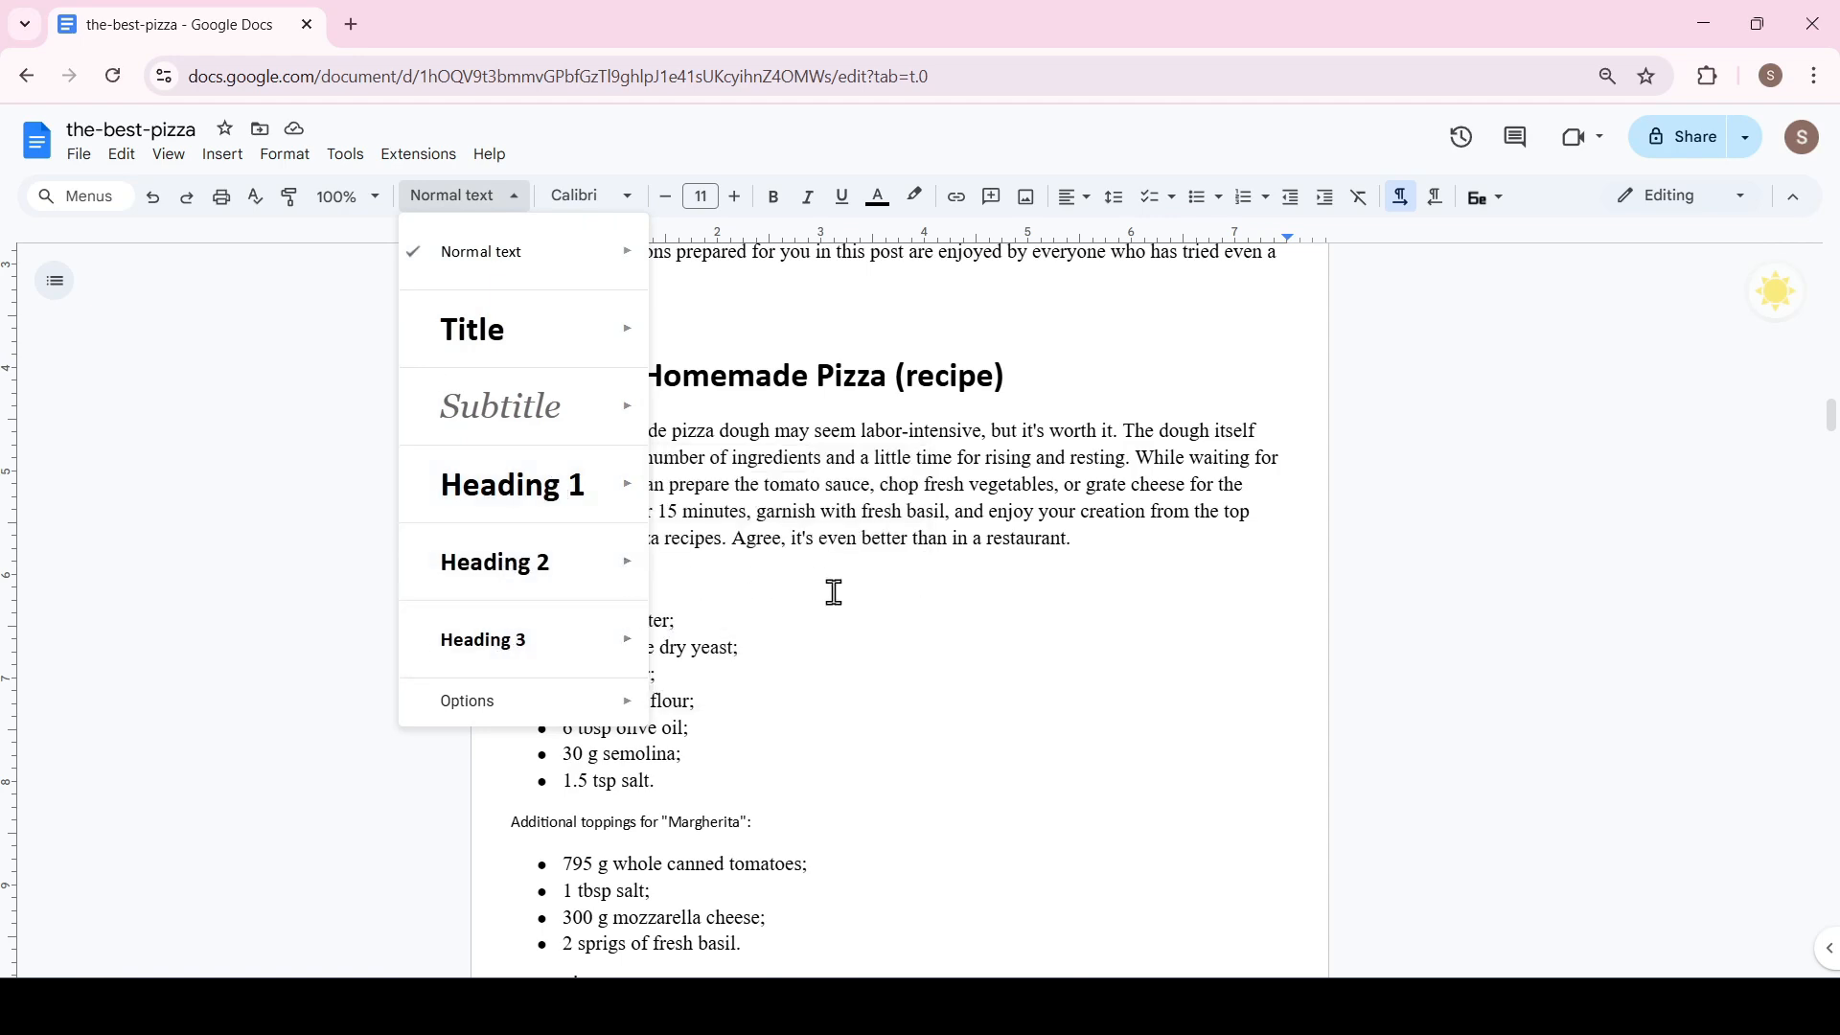
click(834, 592)
Apply Heading 2 to the lines "For the dough:", "Additional toppings for "Margherita":" and "For "Pepperoni":"
drag(514, 583, 610, 580)
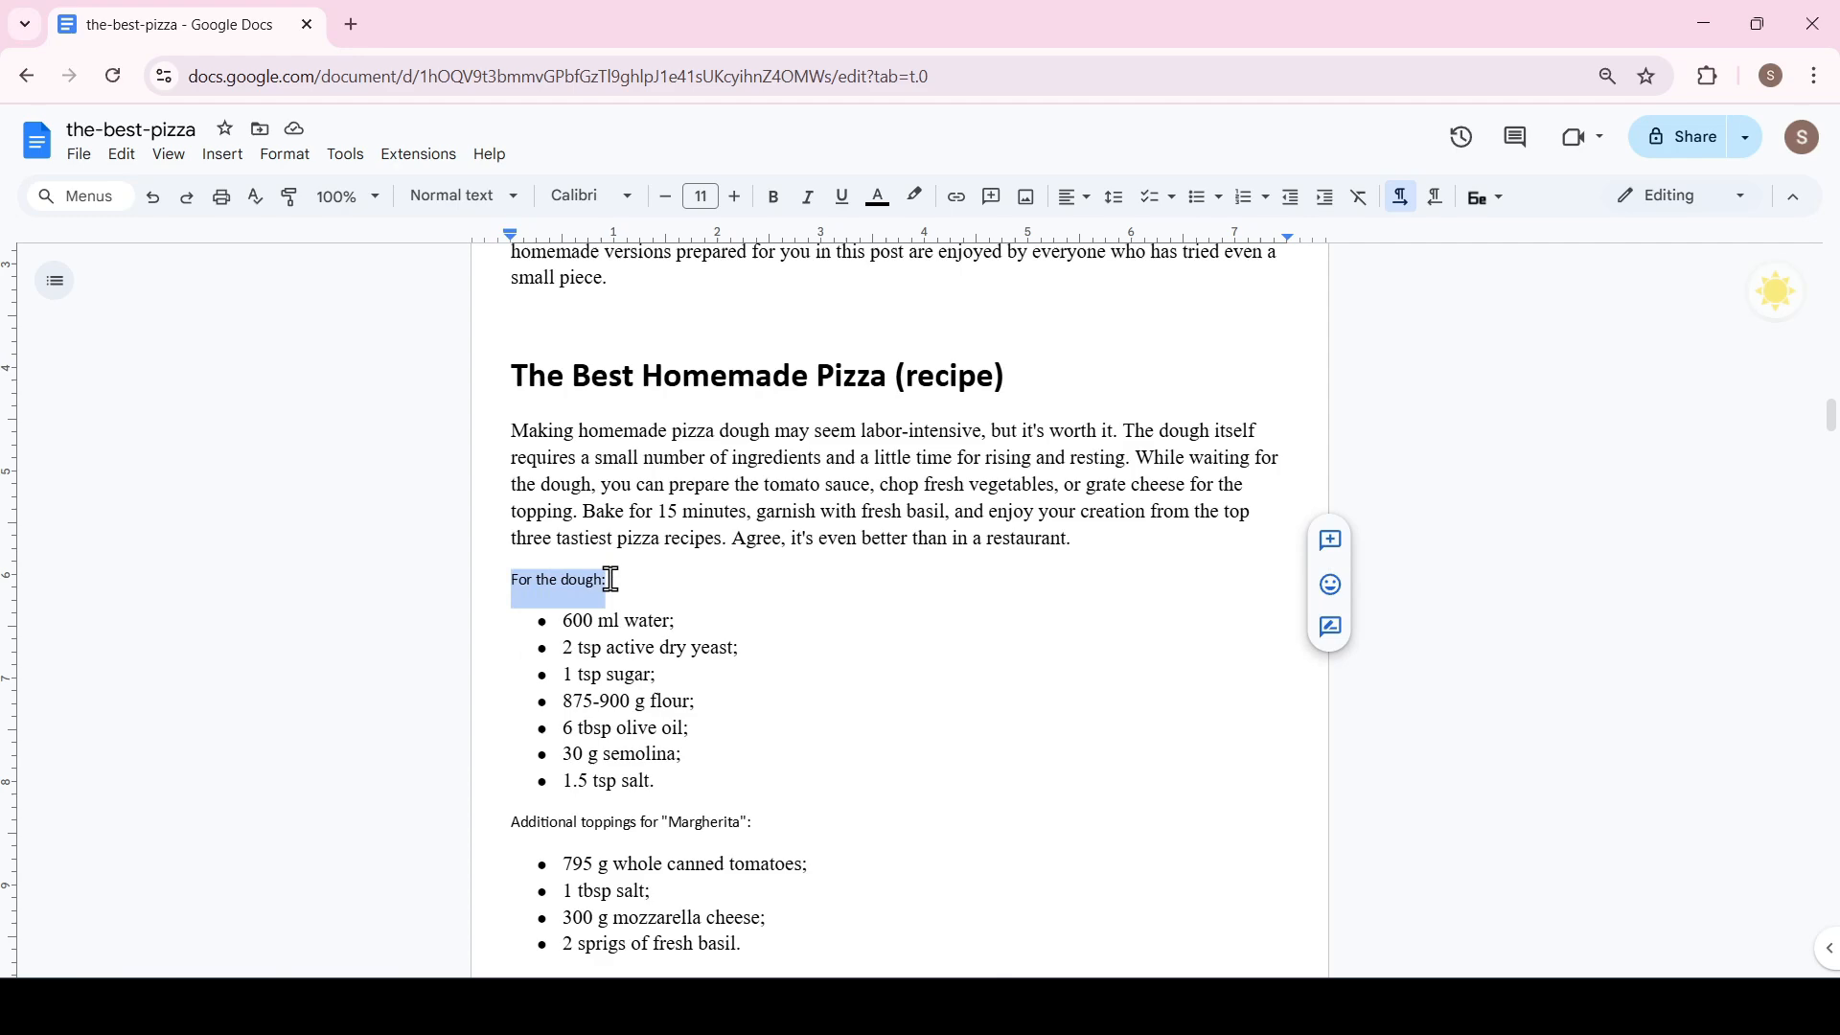
click(495, 195)
click(538, 559)
scroll(594, 670, down, 2)
drag(513, 633, 764, 637)
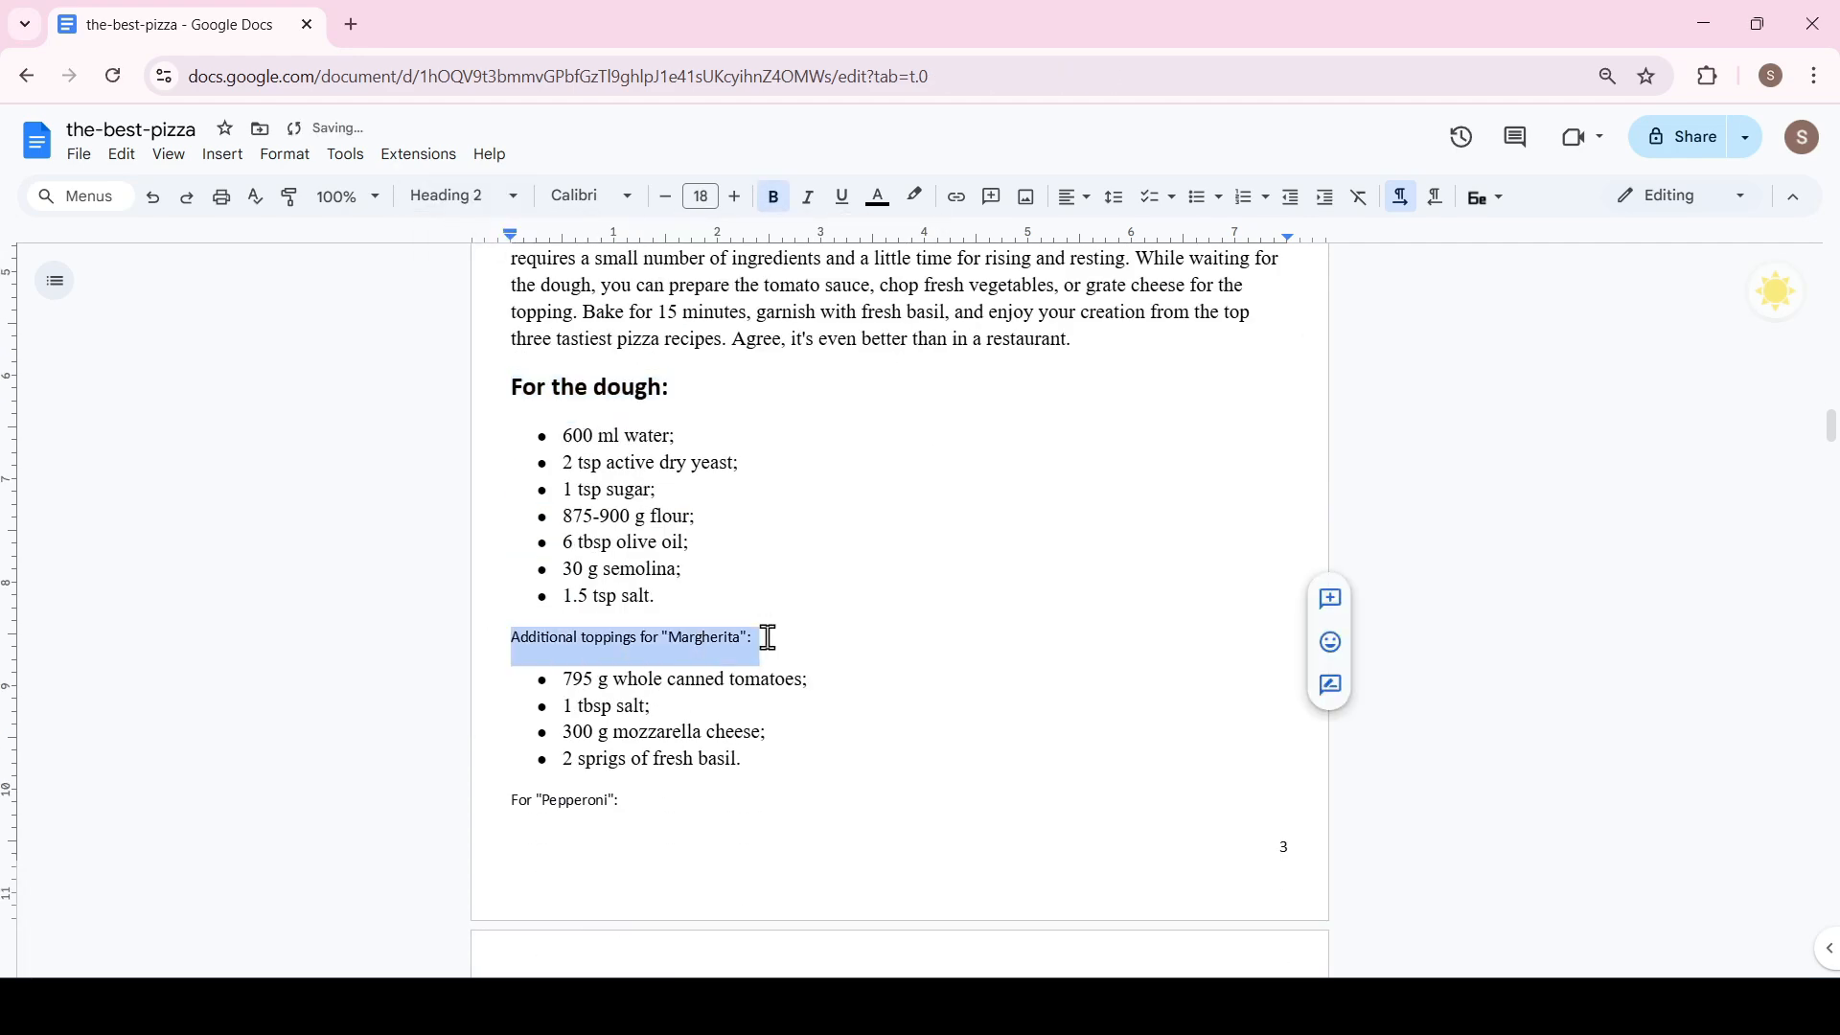
click(462, 195)
click(523, 565)
scroll(517, 671, down, 2)
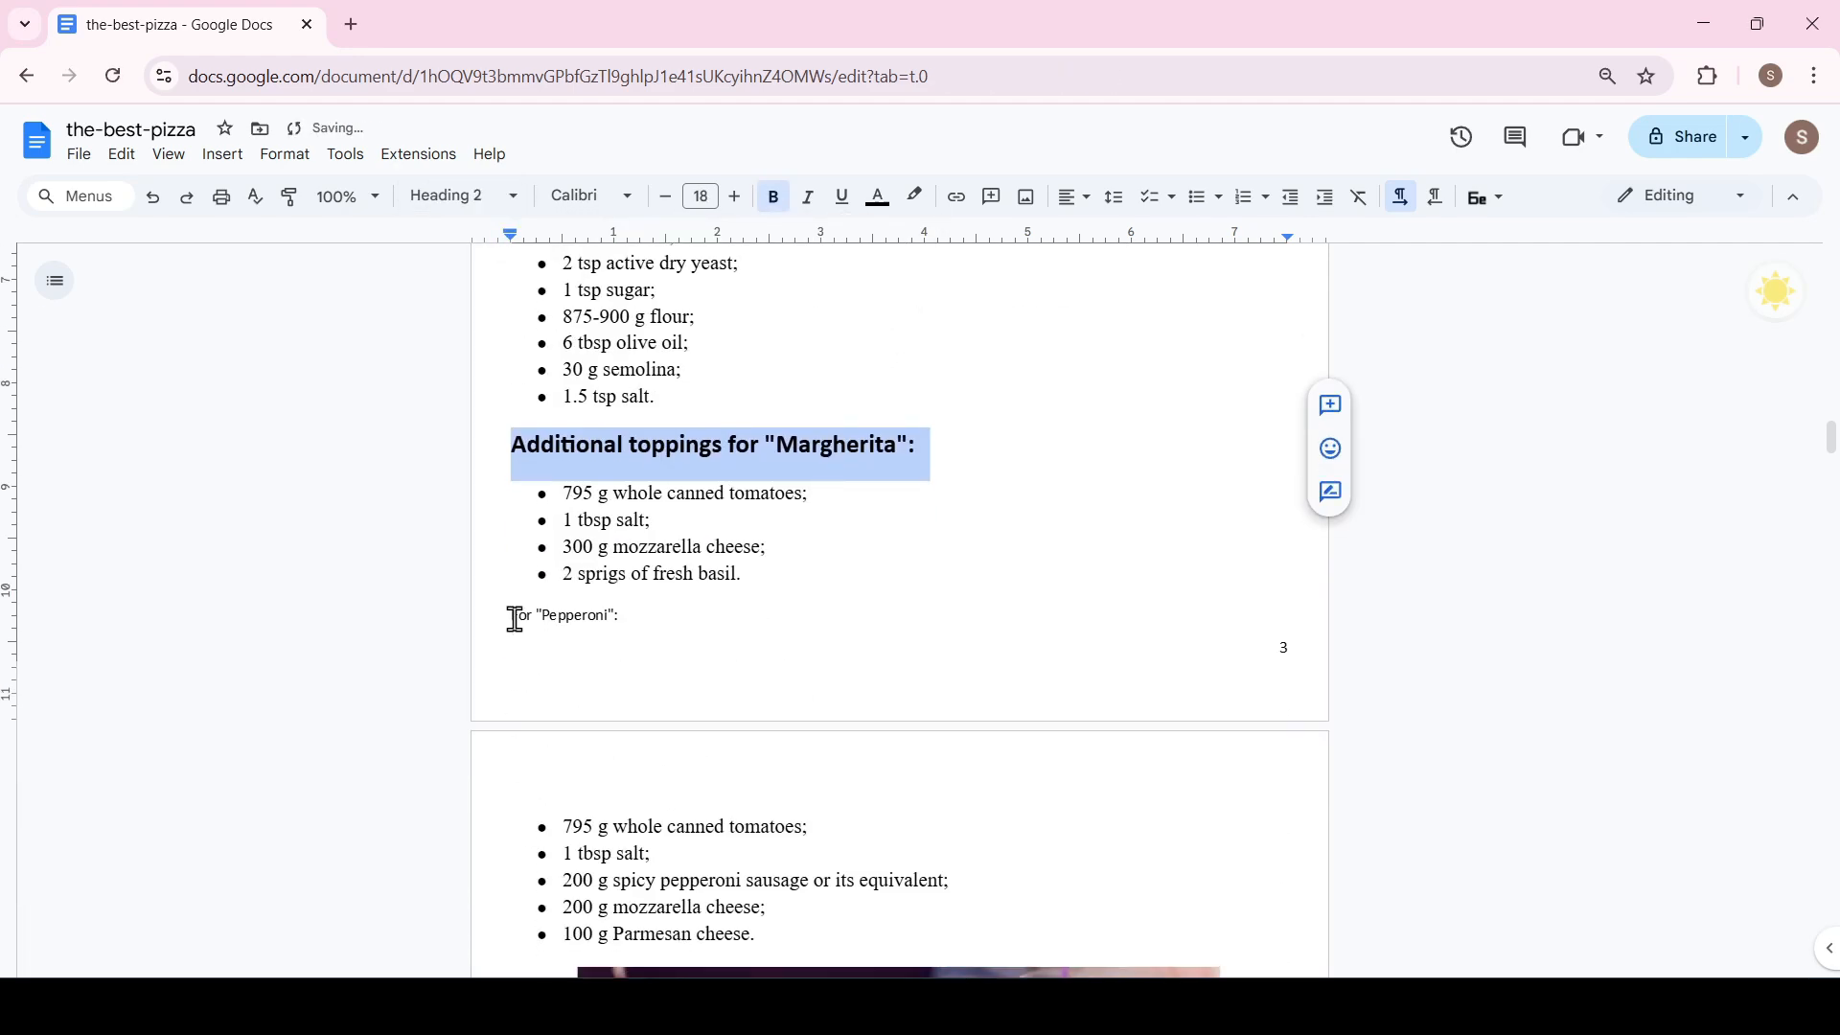
drag(511, 614, 629, 618)
click(463, 196)
click(534, 562)
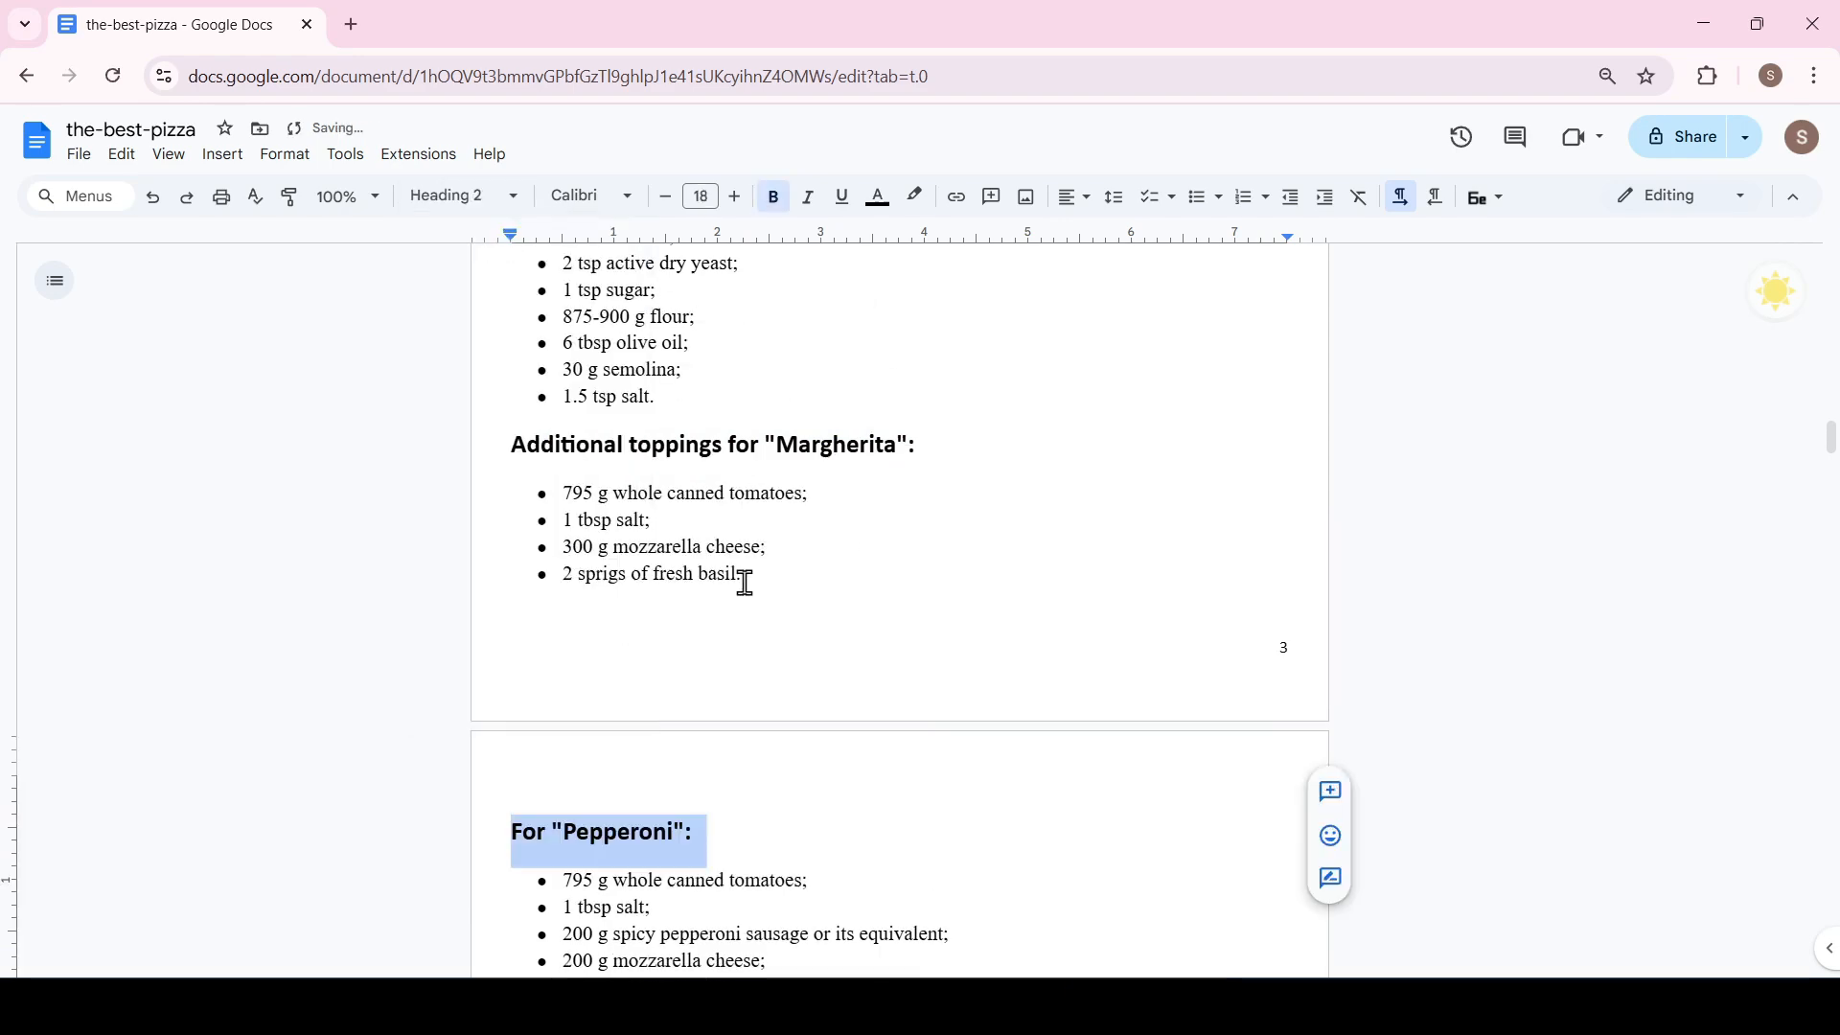
Update the table of contents at the start of the document to include the new Heading 2 lines
key(ctrl+Home)
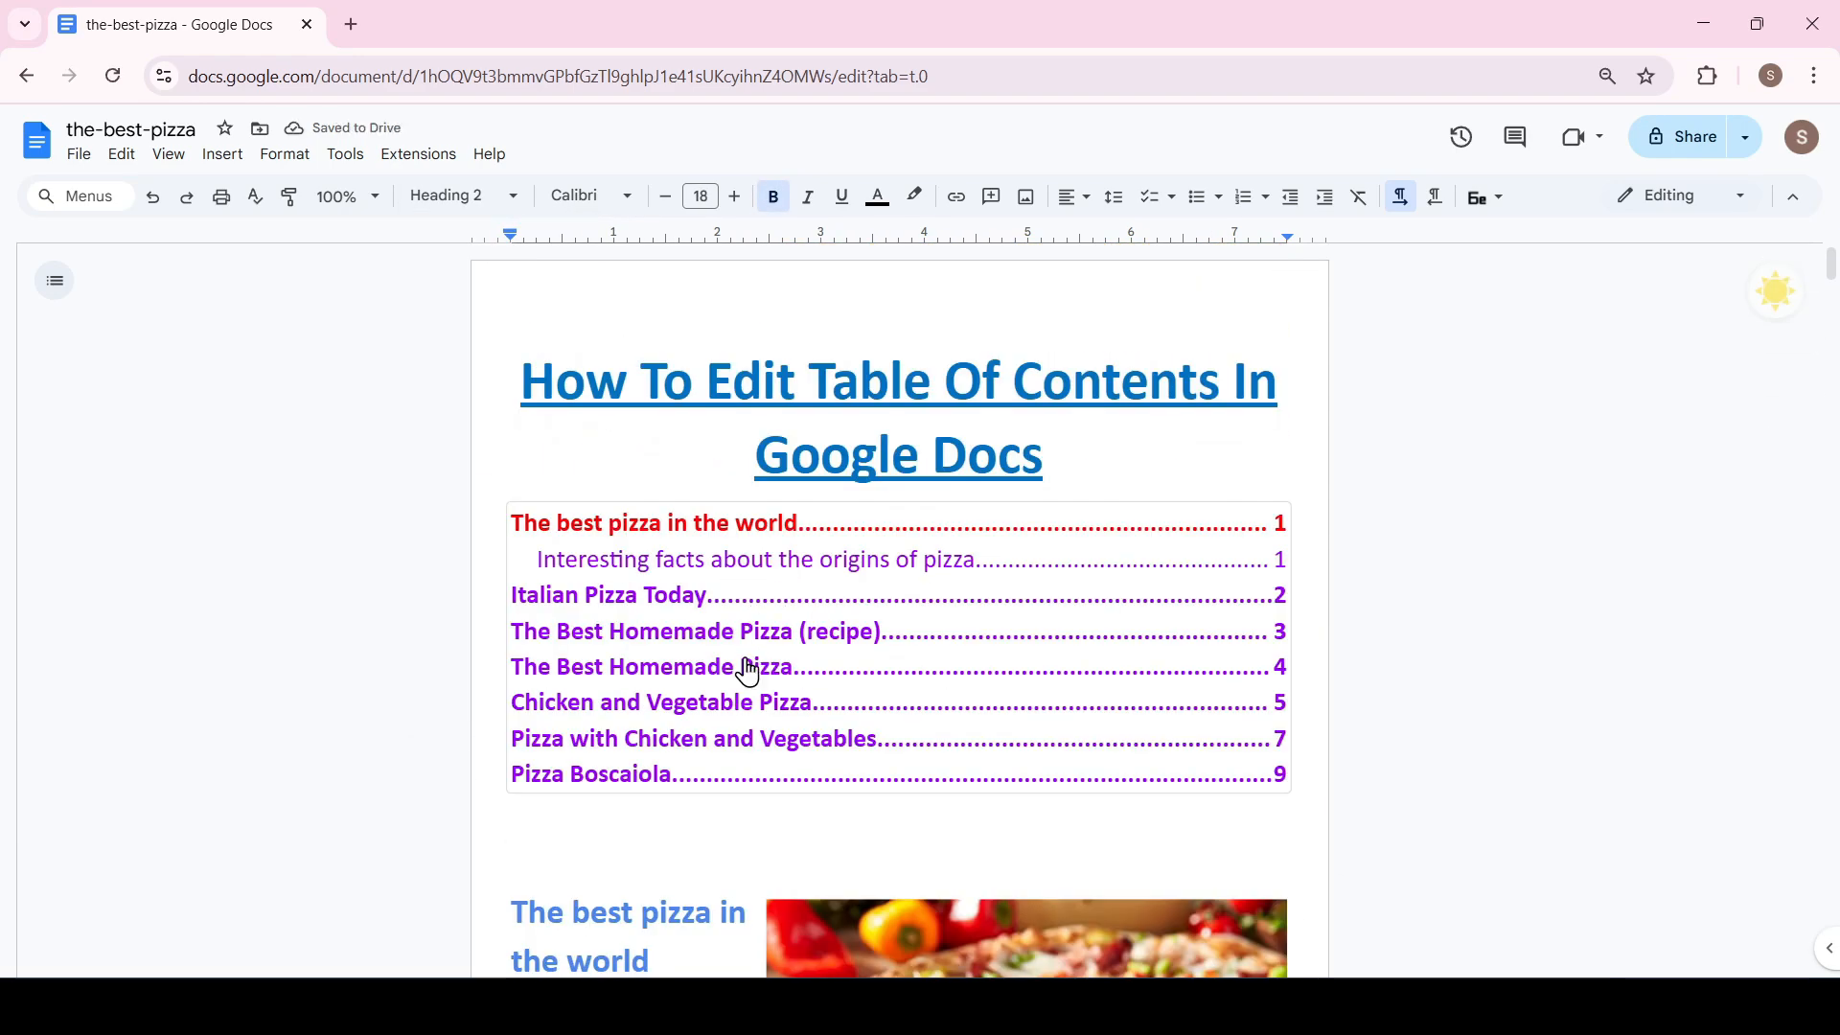
right_click(743, 670)
click(449, 525)
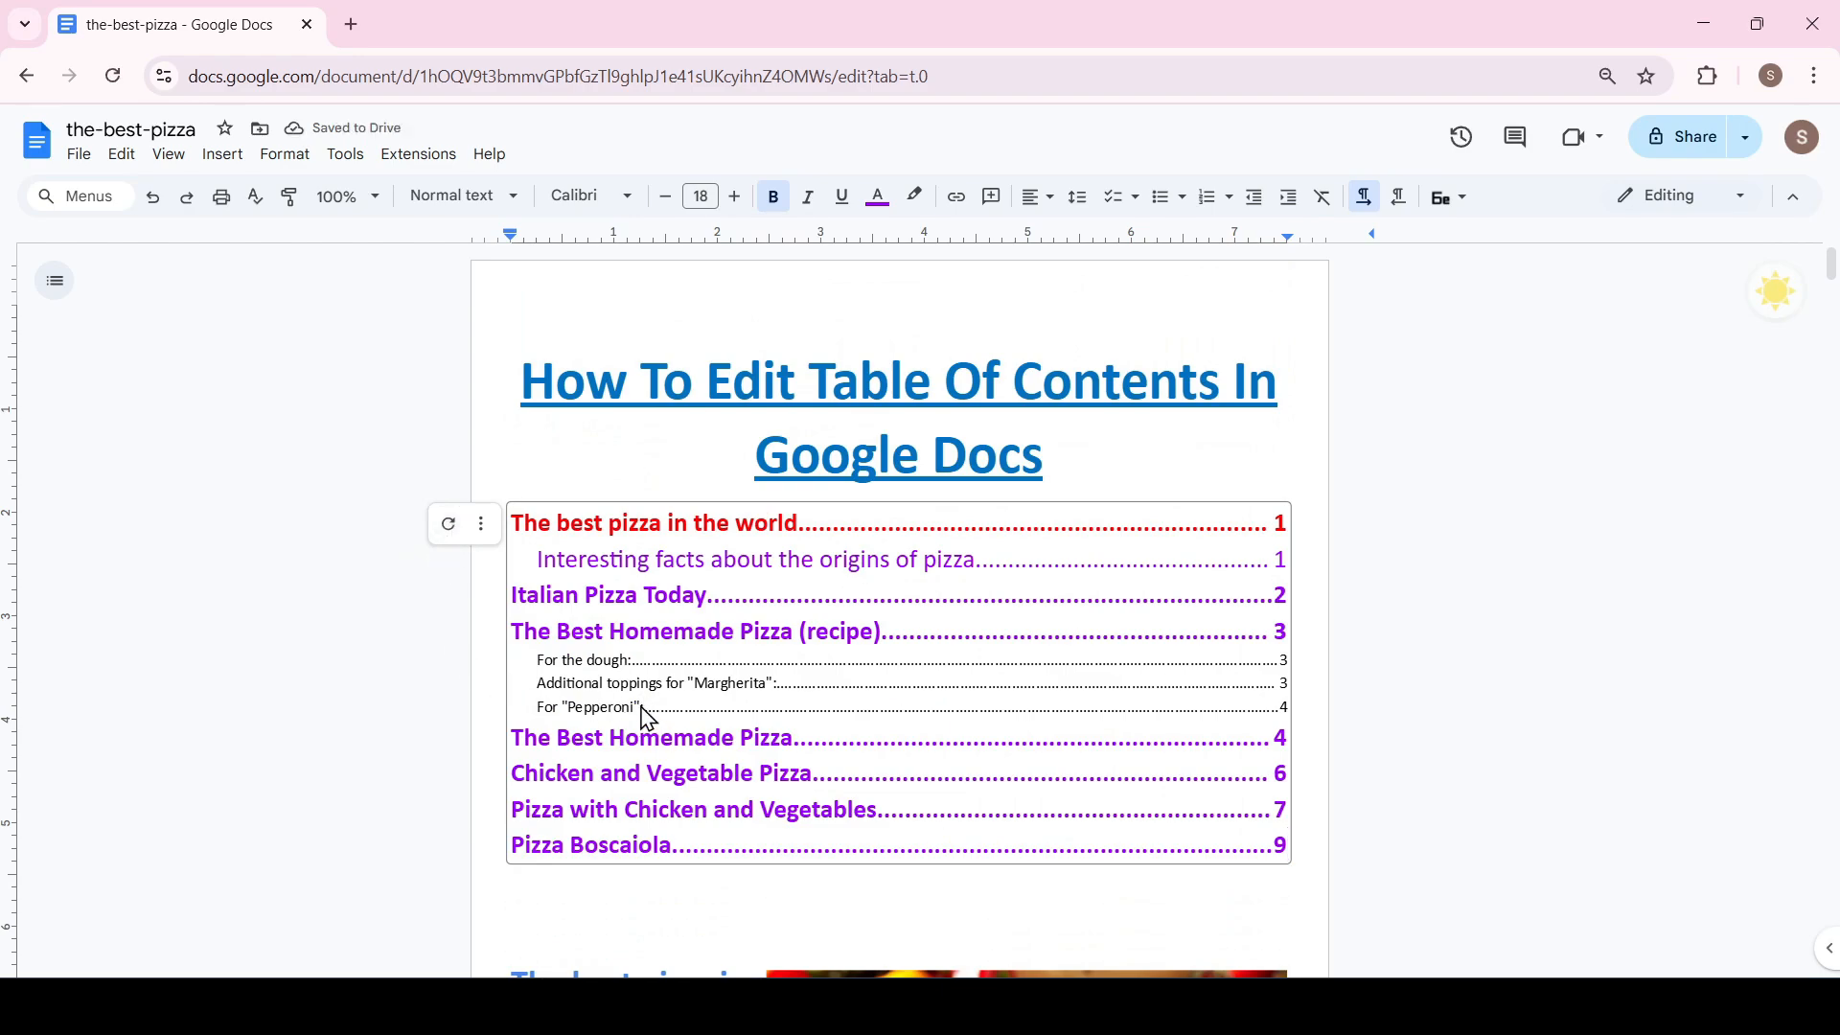
Change the "Additional toppings for "Margherita":" subheading to Heading 3
scroll(887, 671, down, 20)
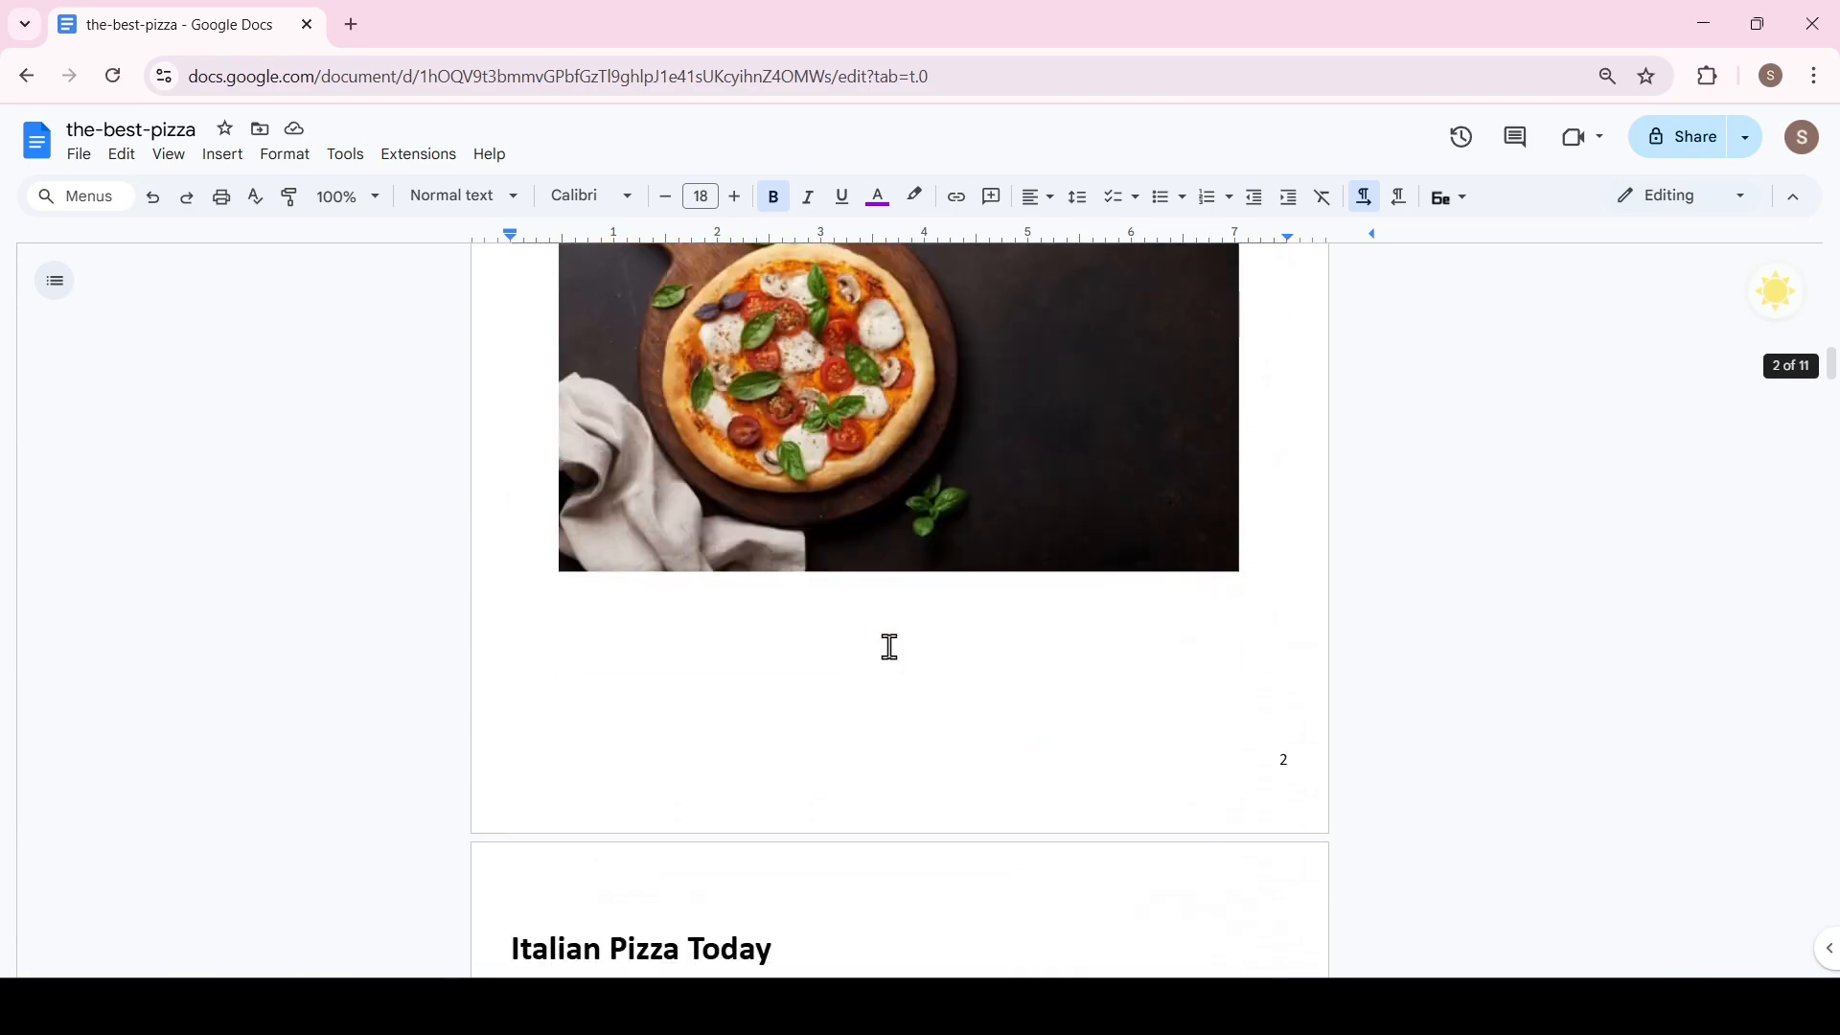
scroll(887, 640, down, 7)
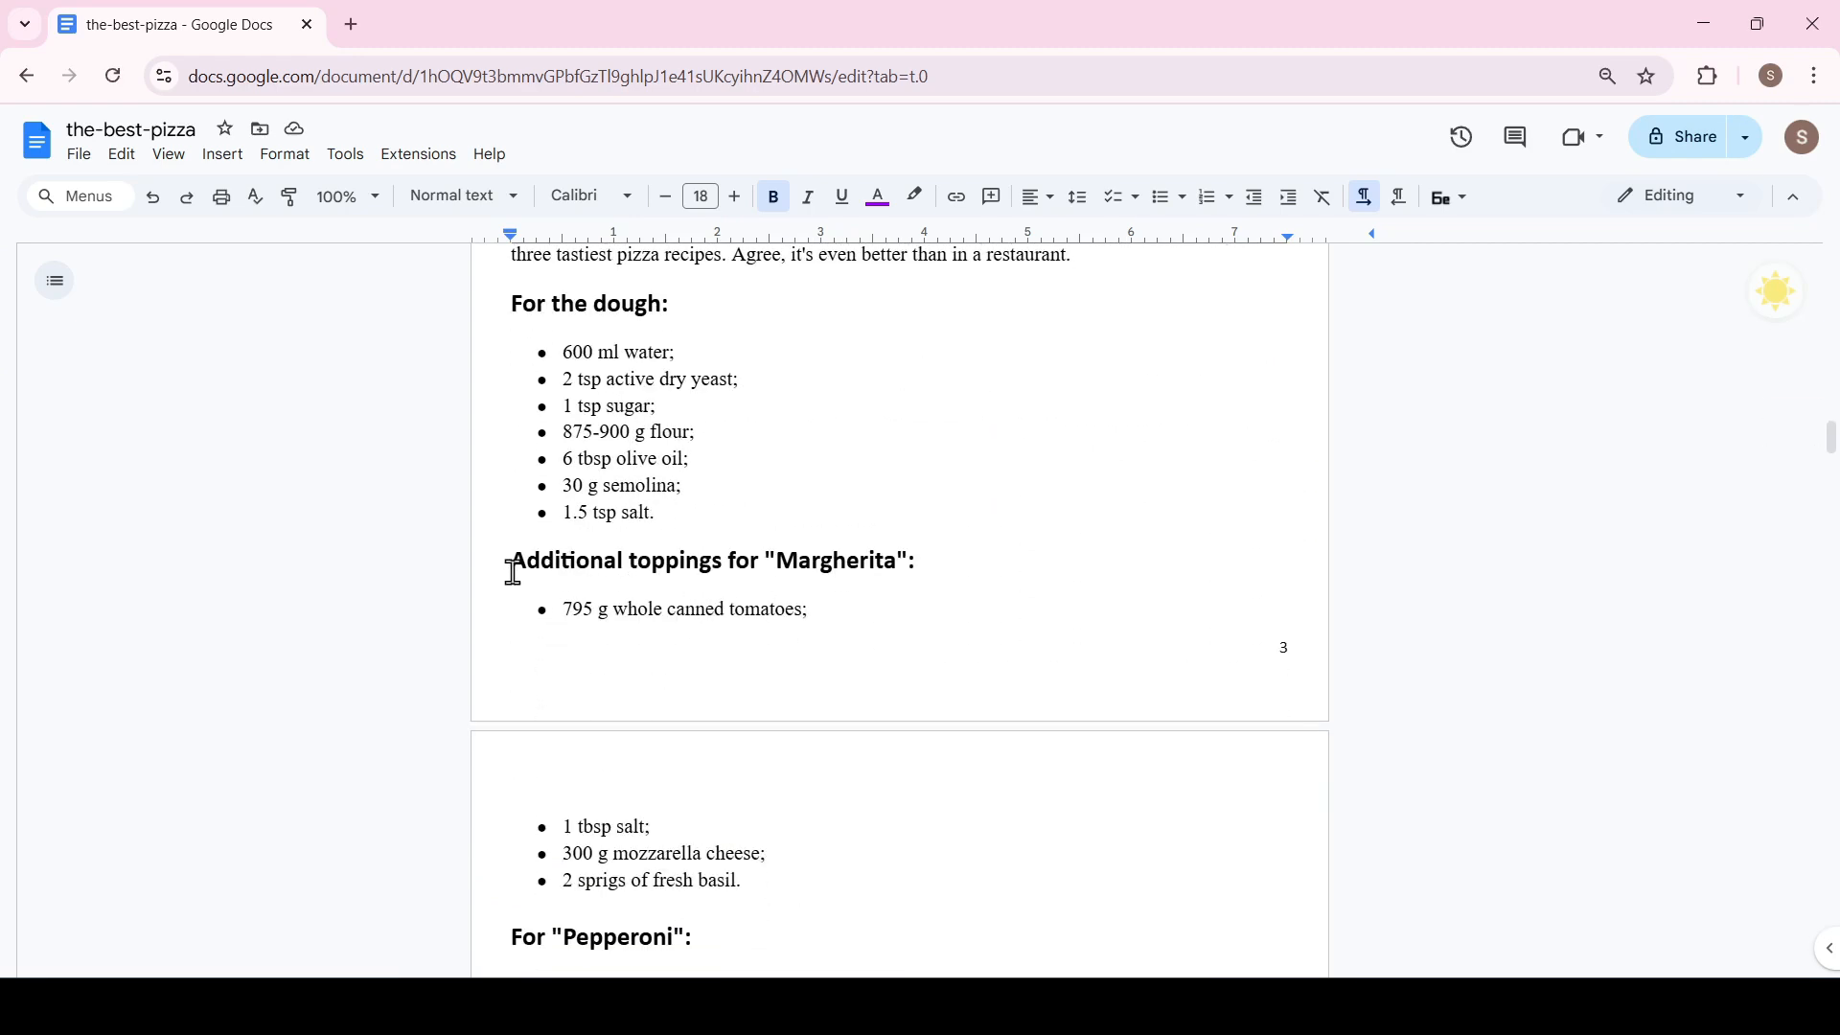
drag(513, 572, 956, 546)
click(494, 198)
mouse_move(508, 378)
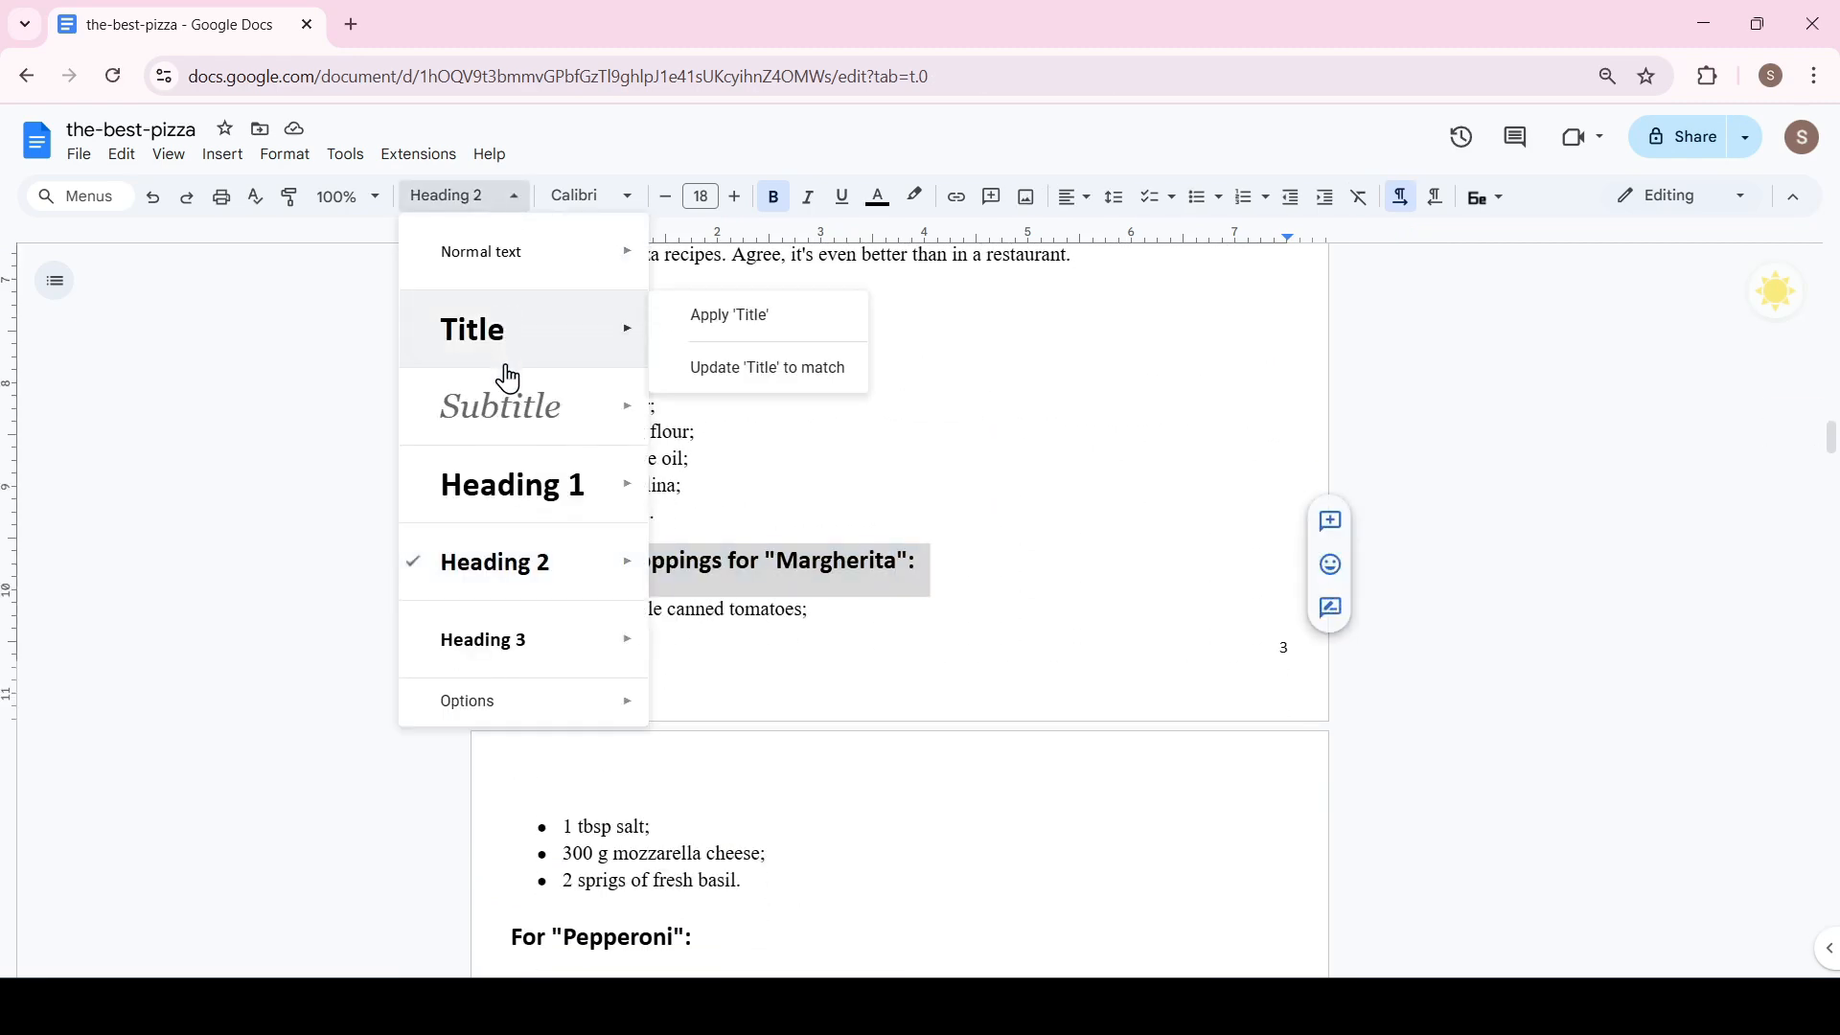
click(497, 636)
Change the "For "Pepperoni":" subheading to Heading 4
scroll(690, 595, down, 2)
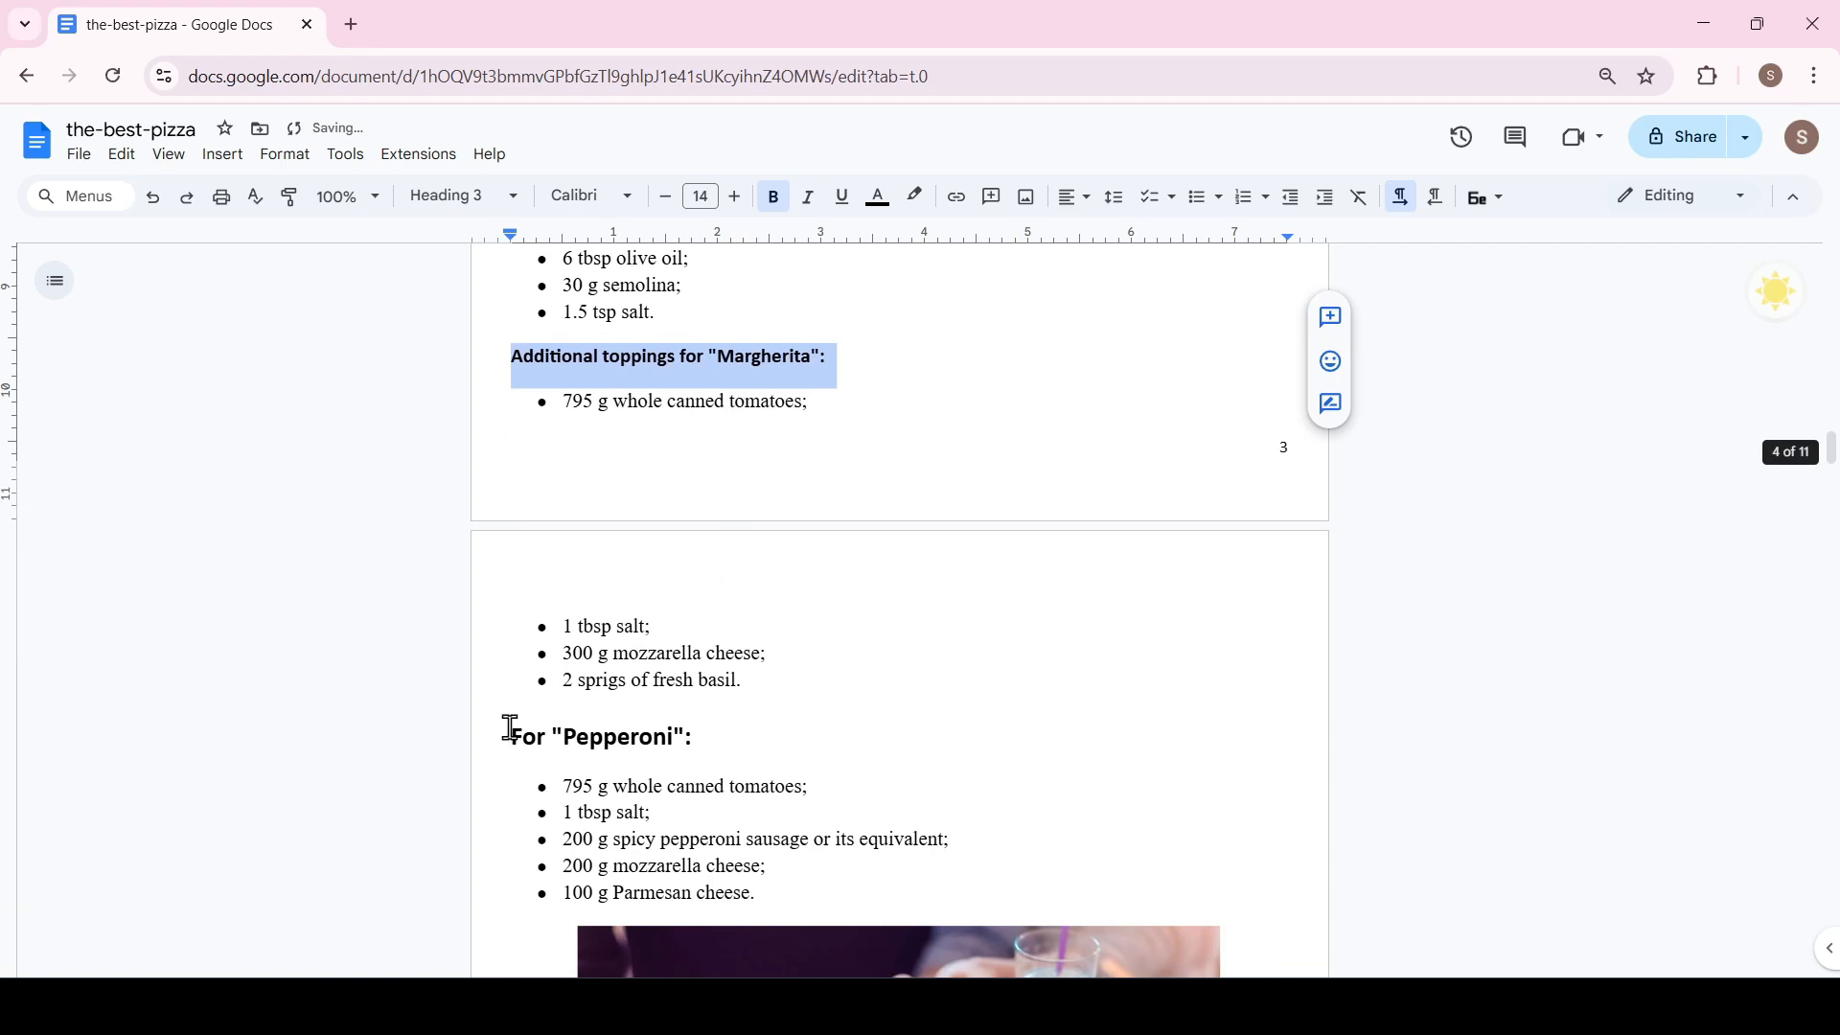
drag(510, 729, 690, 731)
click(493, 197)
mouse_move(422, 577)
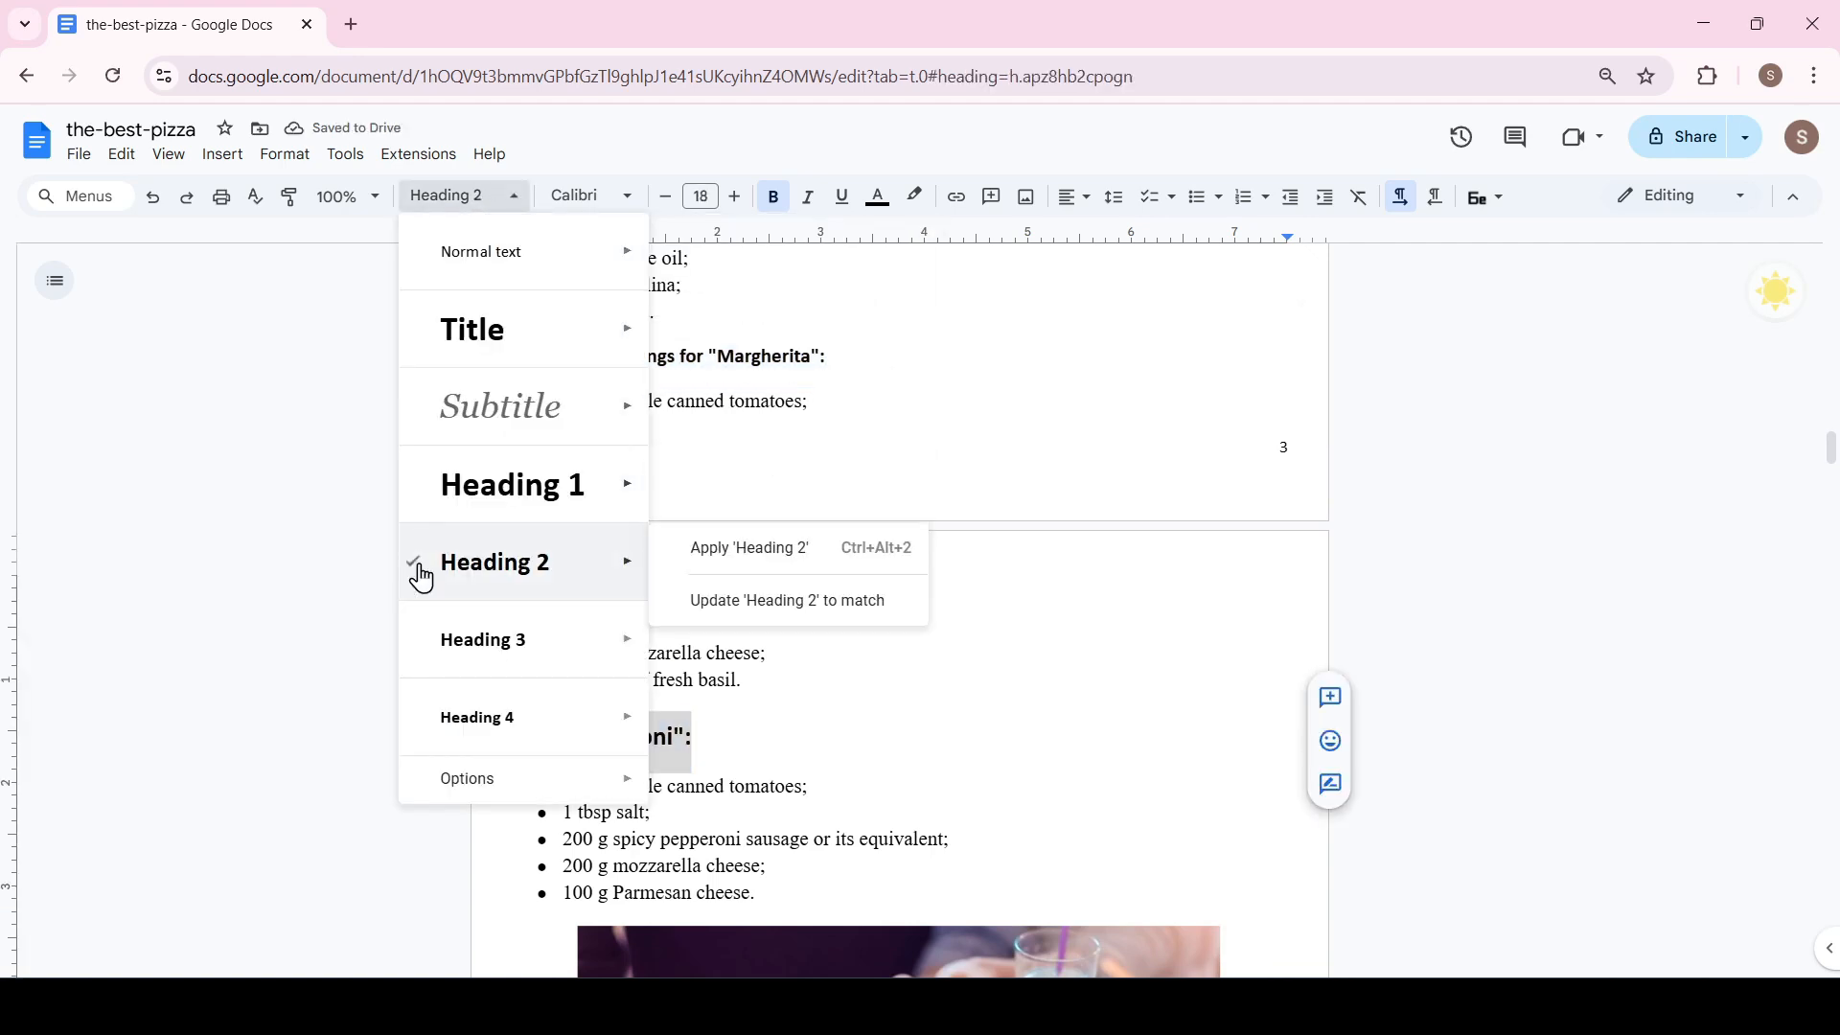
click(505, 718)
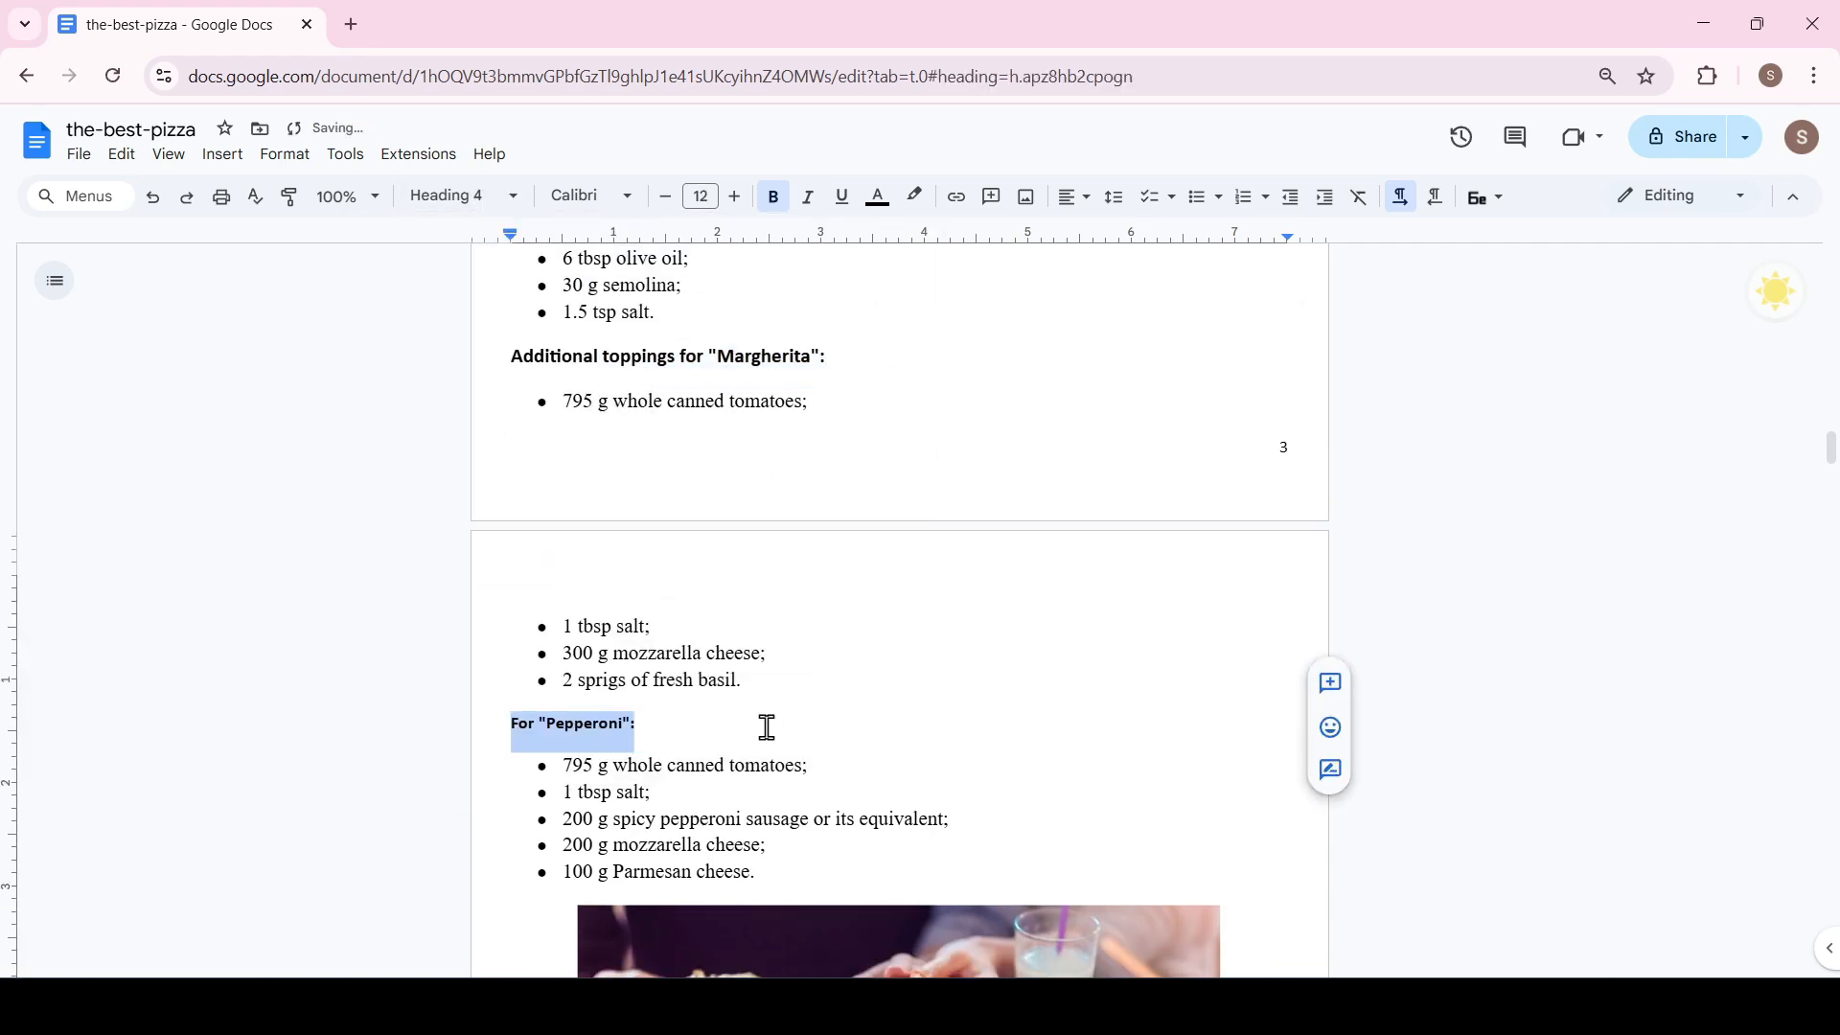
Update the table of contents to reflect the changed heading levels
scroll(766, 727, up, 20)
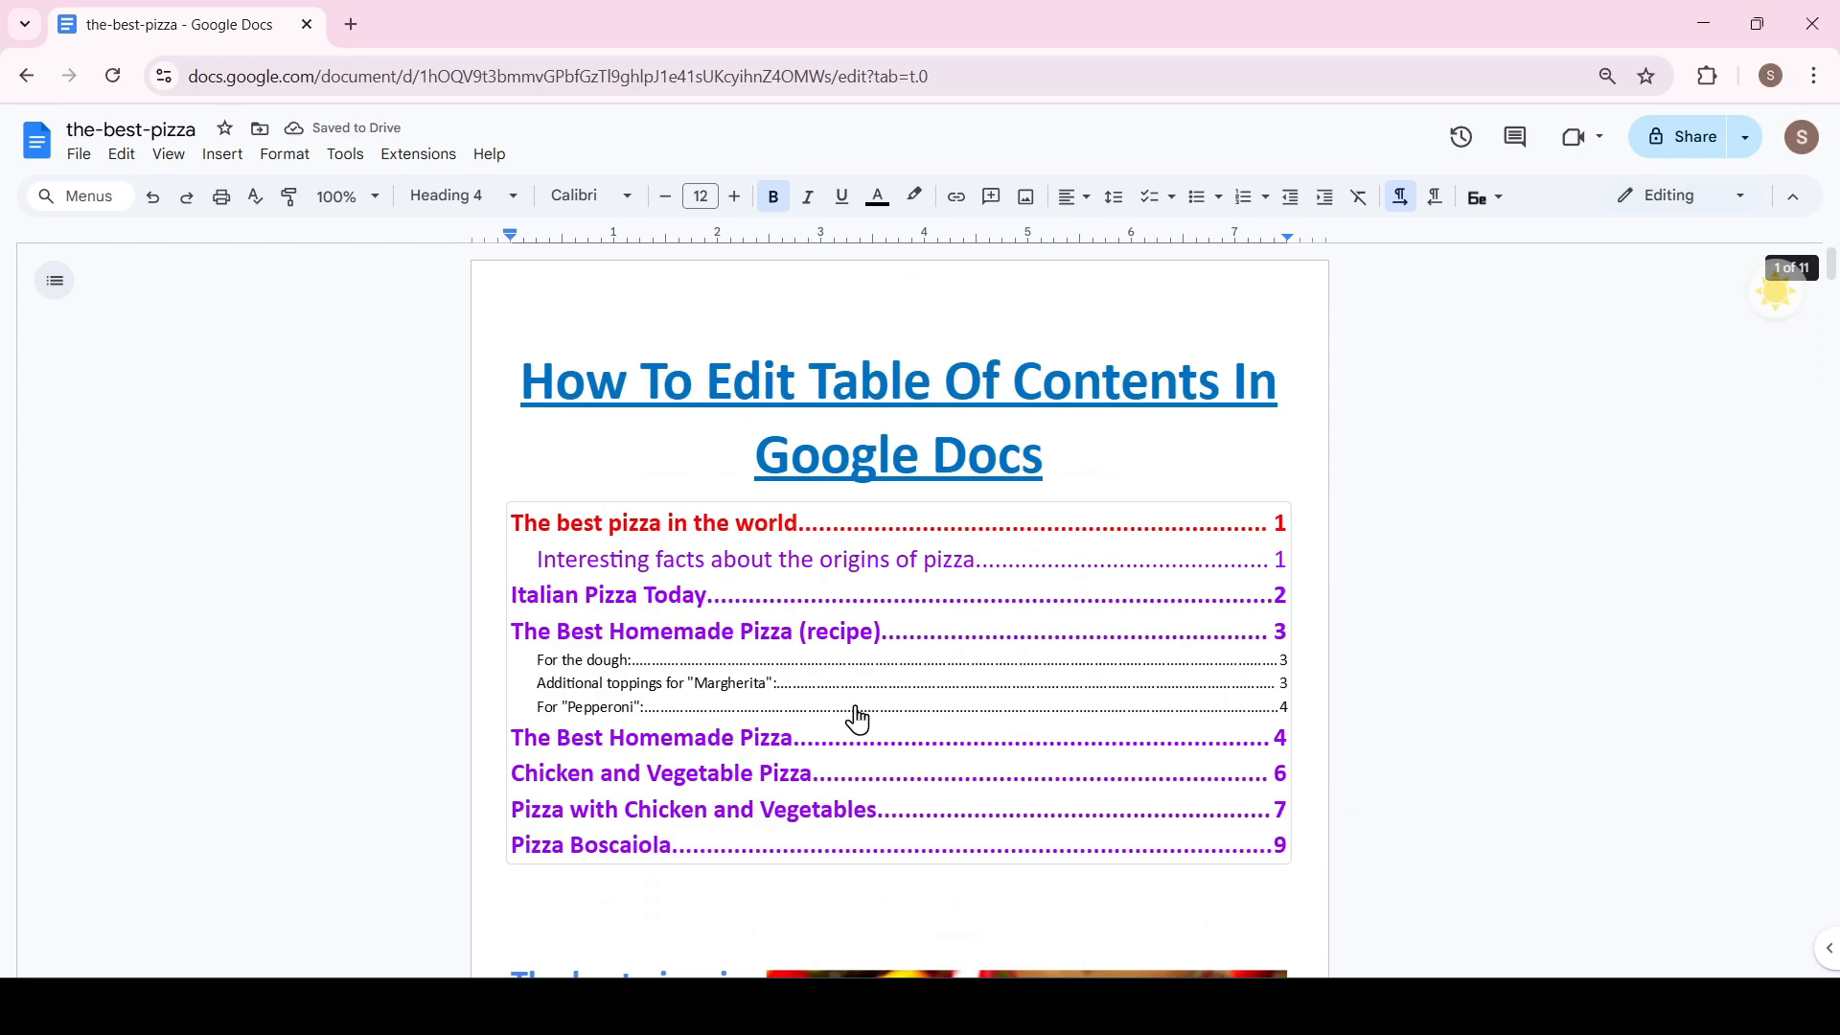
right_click(857, 717)
click(447, 523)
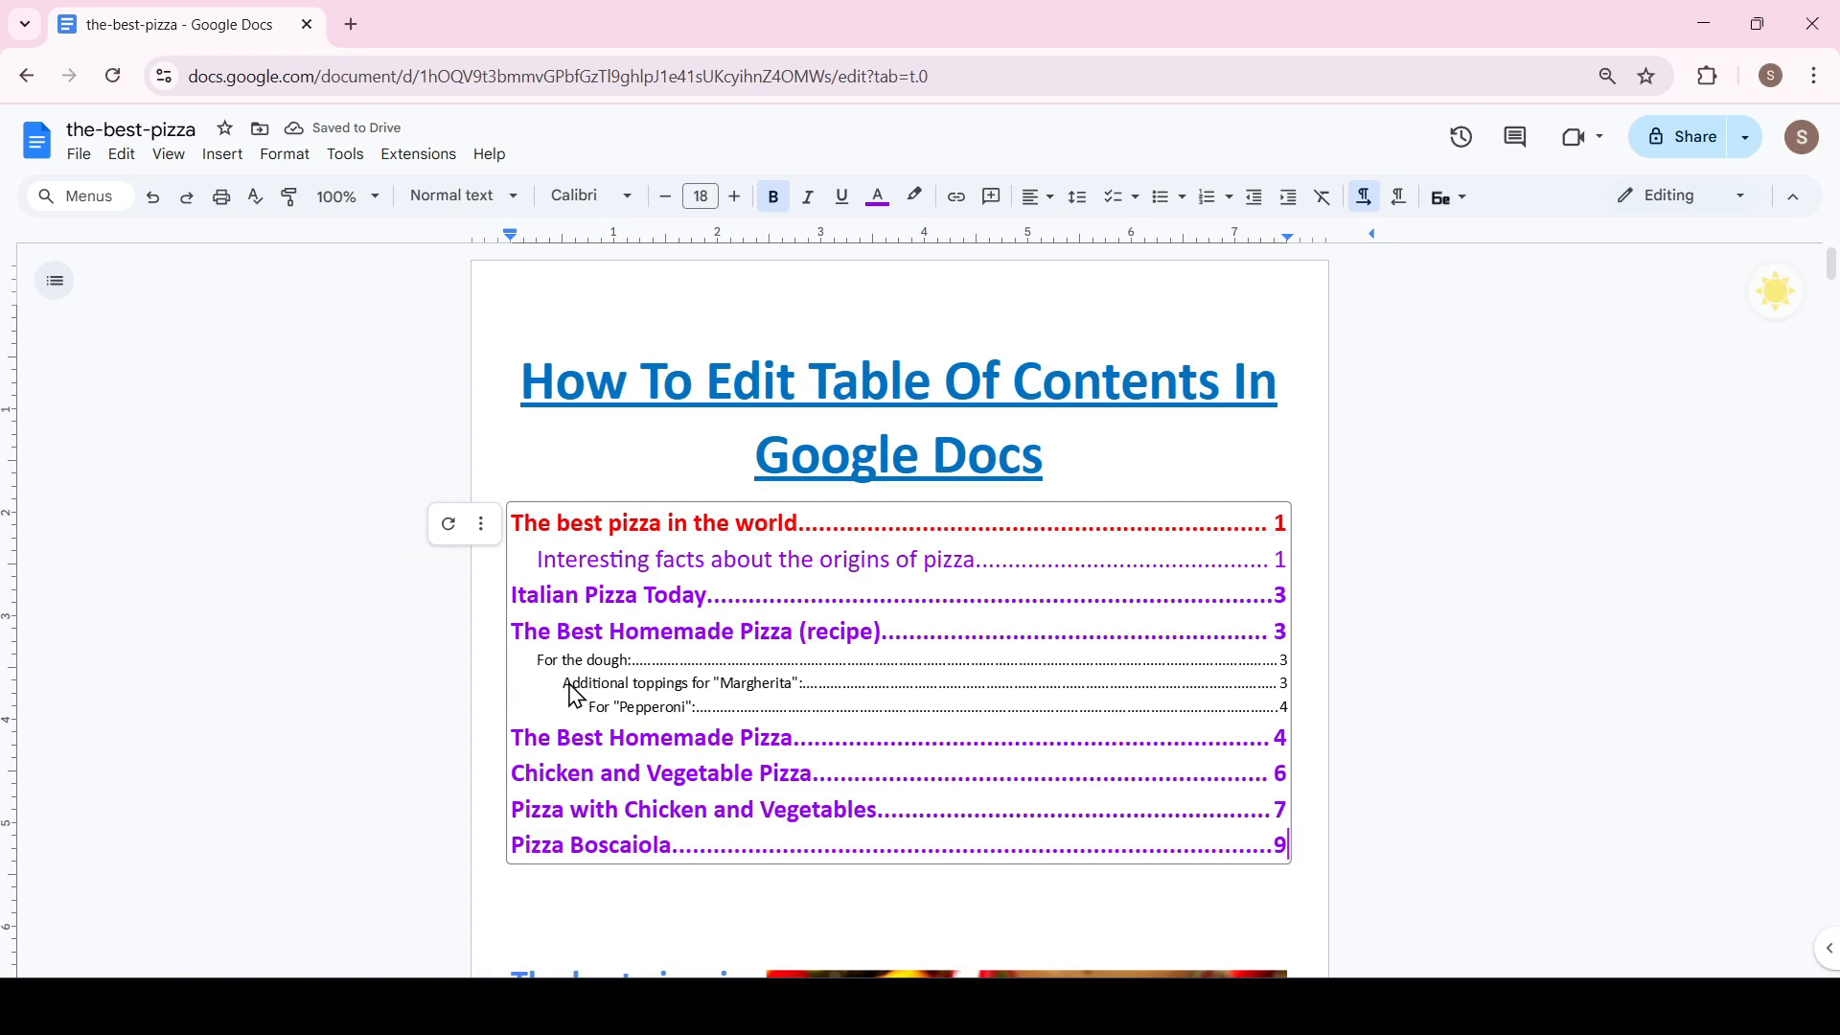
Set the font size of the three subheading entries under "The Best Homemade Pizza (recipe)" in the table of contents to 18
click(668, 709)
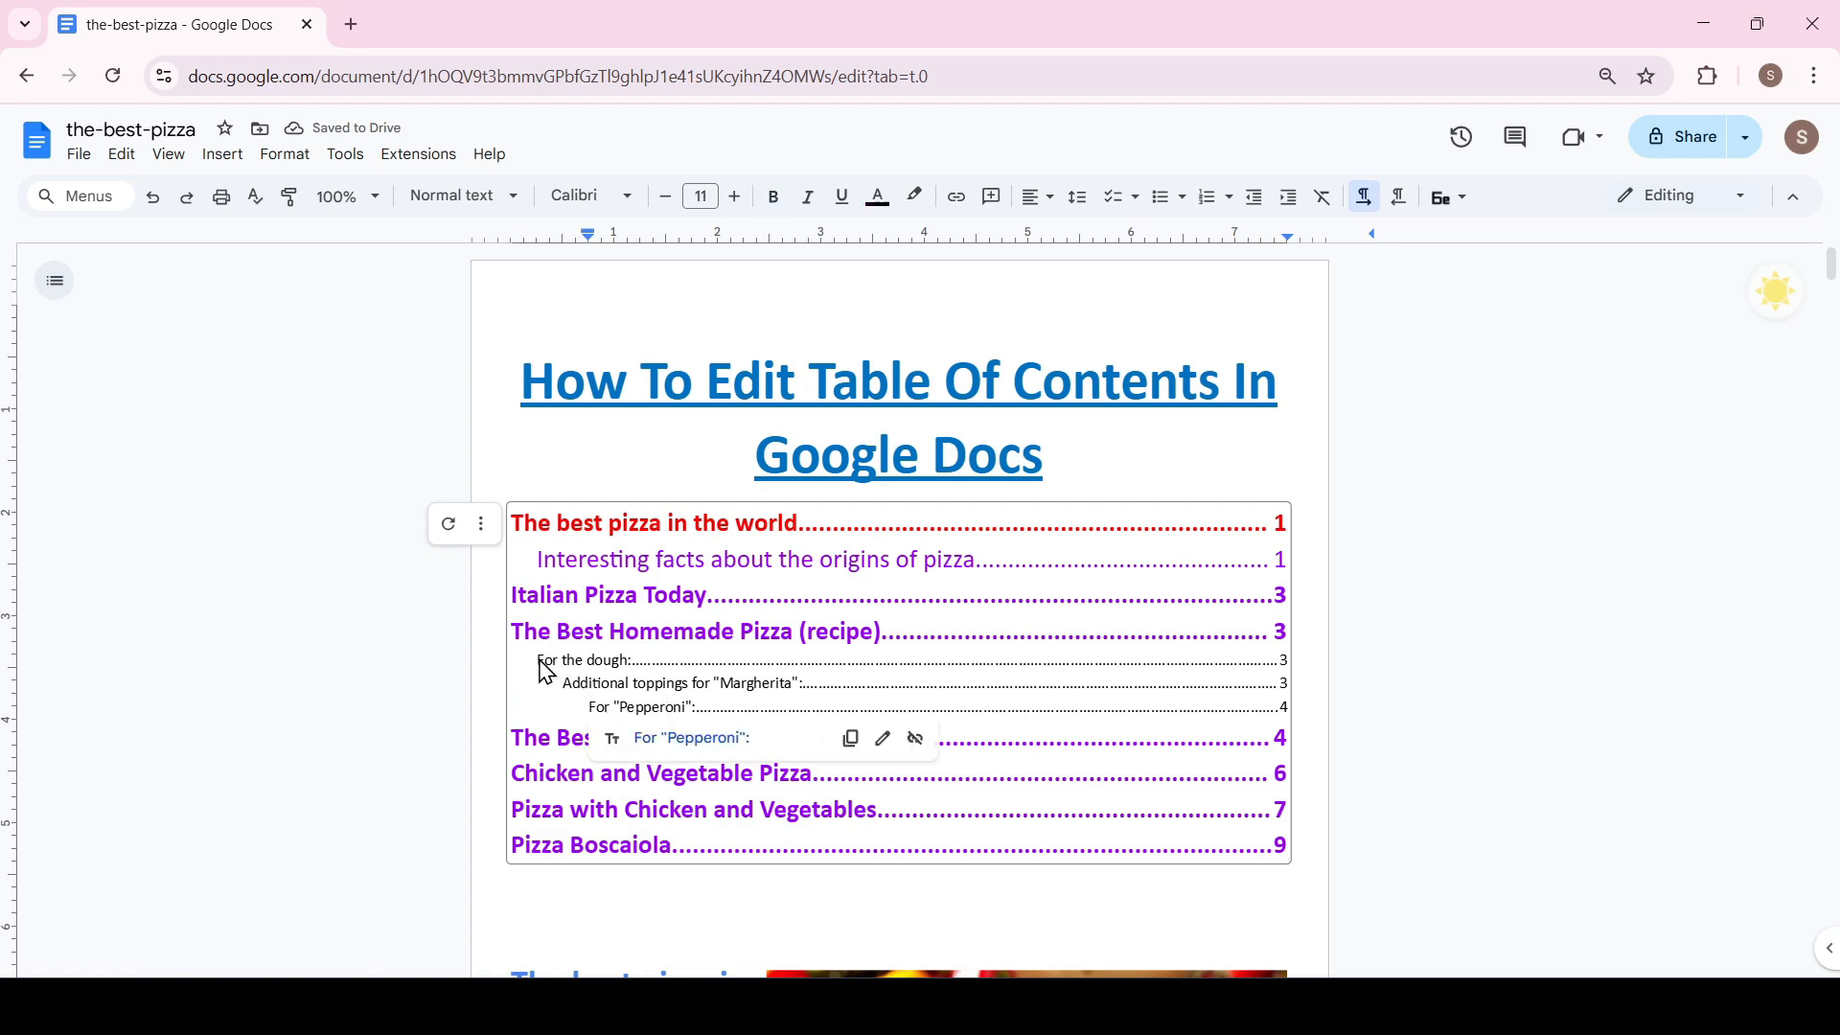
drag(539, 661, 1277, 713)
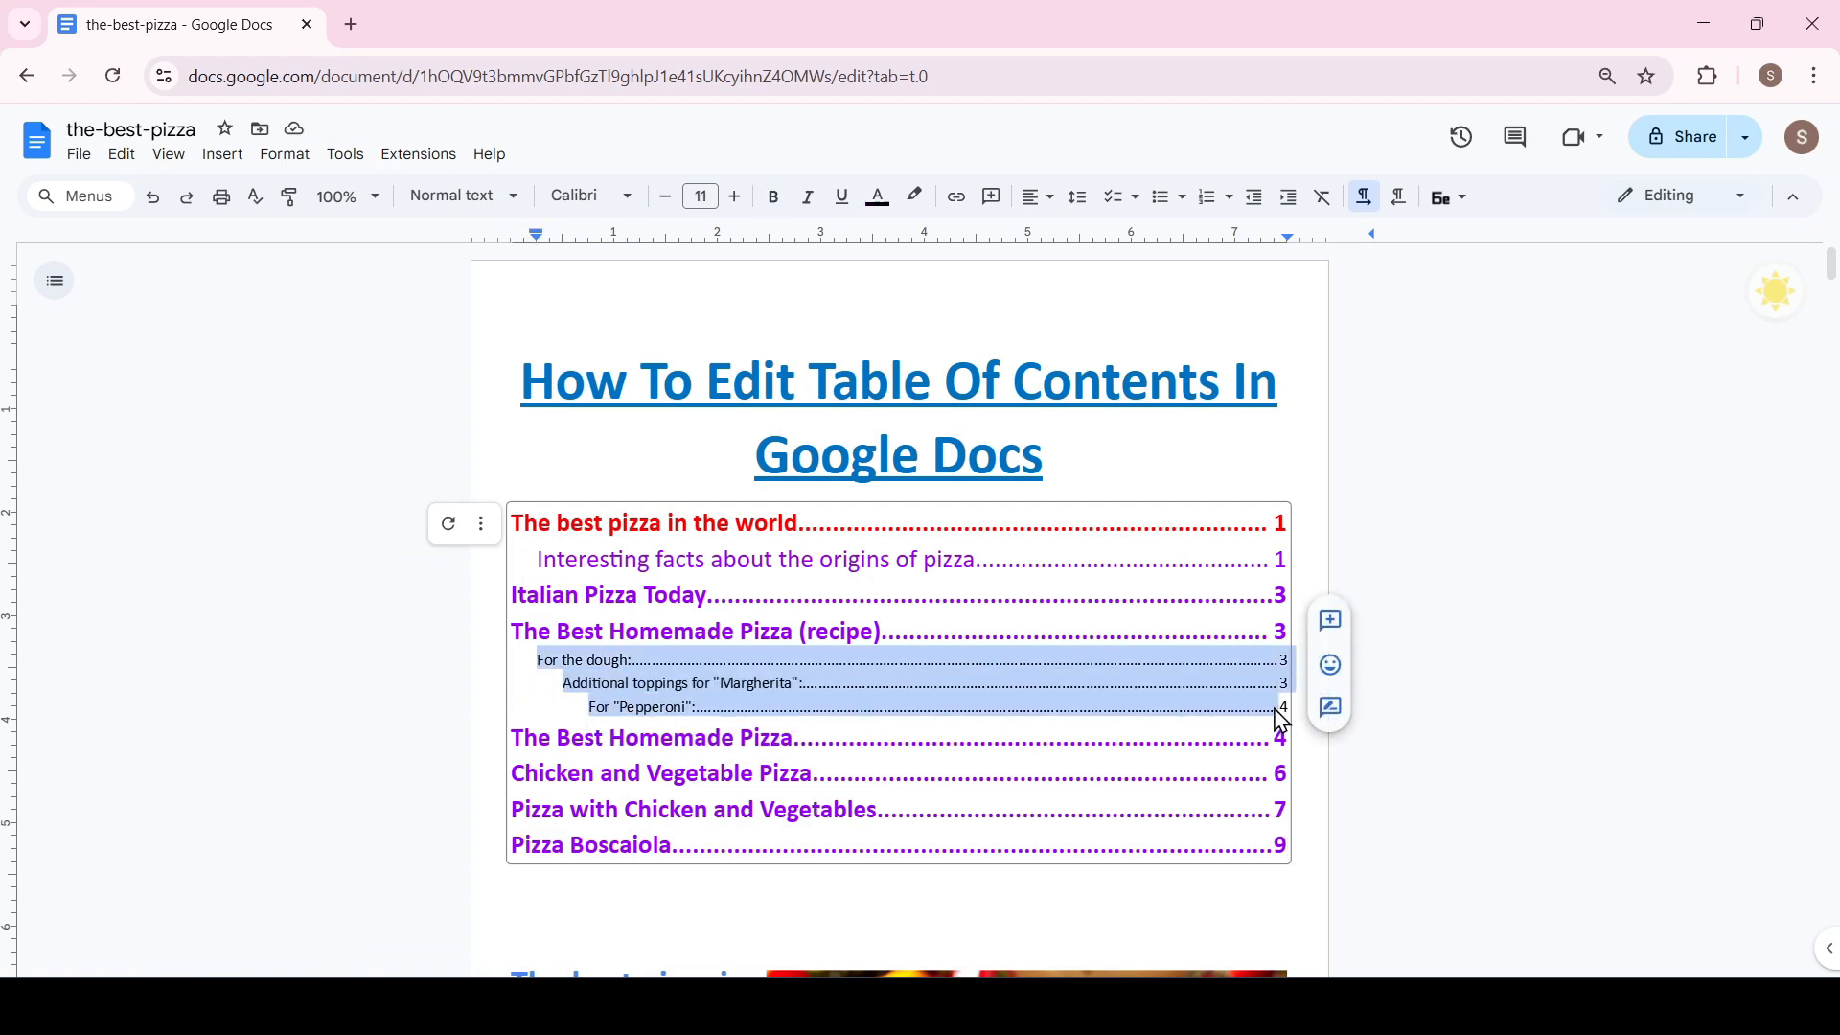
click(734, 201)
click(733, 201)
click(734, 201)
click(734, 201)
click(734, 201)
click(734, 202)
click(734, 202)
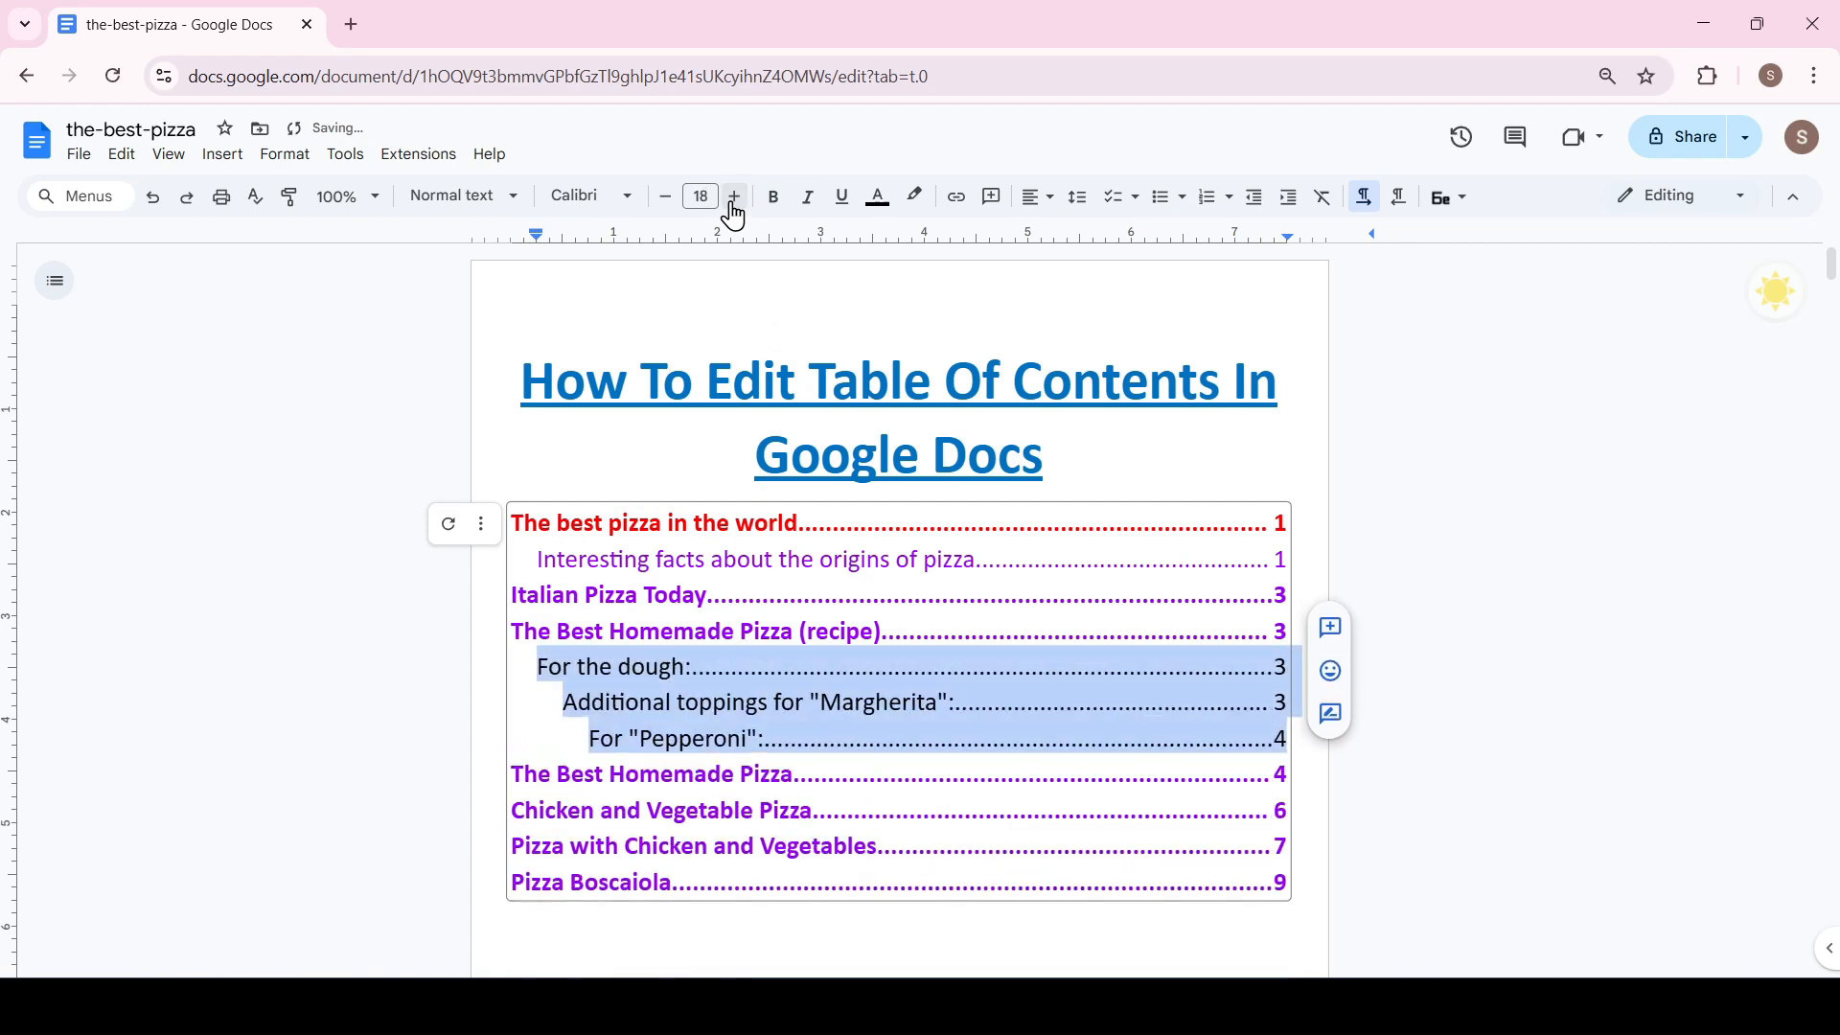
Color the "For the dough:", "Additional toppings for "Margherita":" and "For "Pepperoni":" entries cornflower blue
click(880, 213)
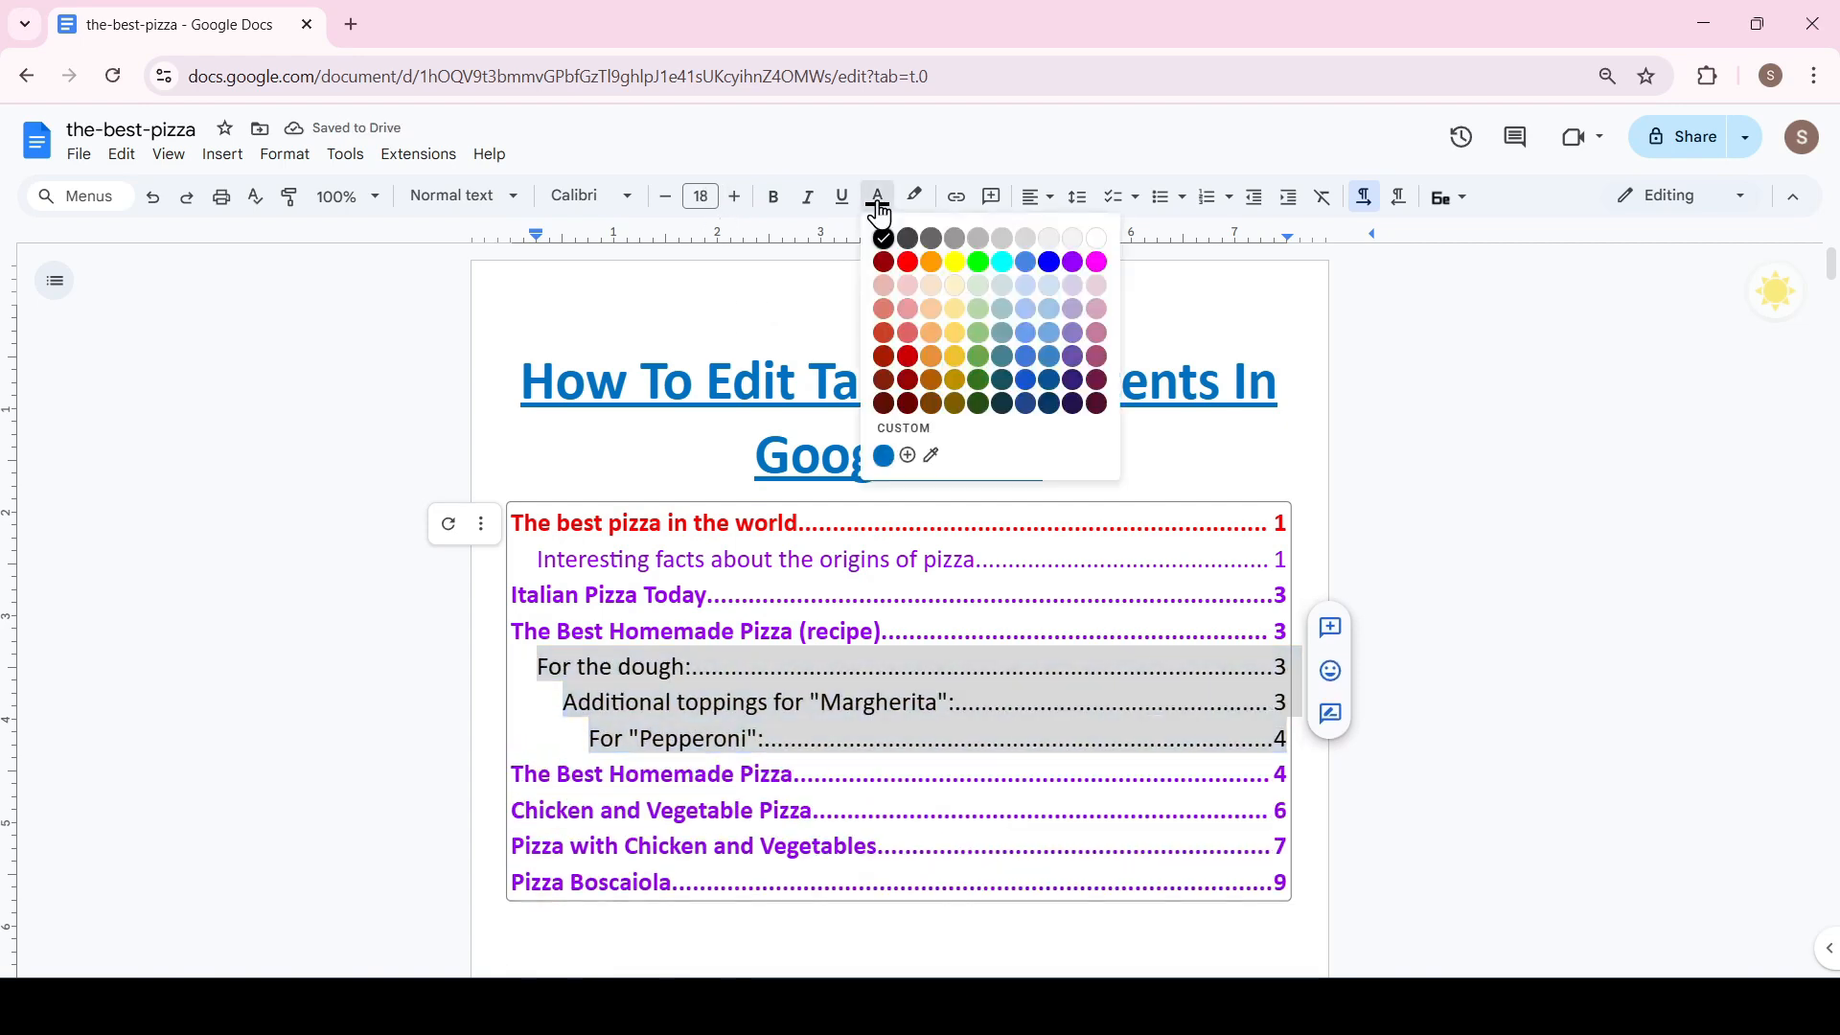
click(1033, 272)
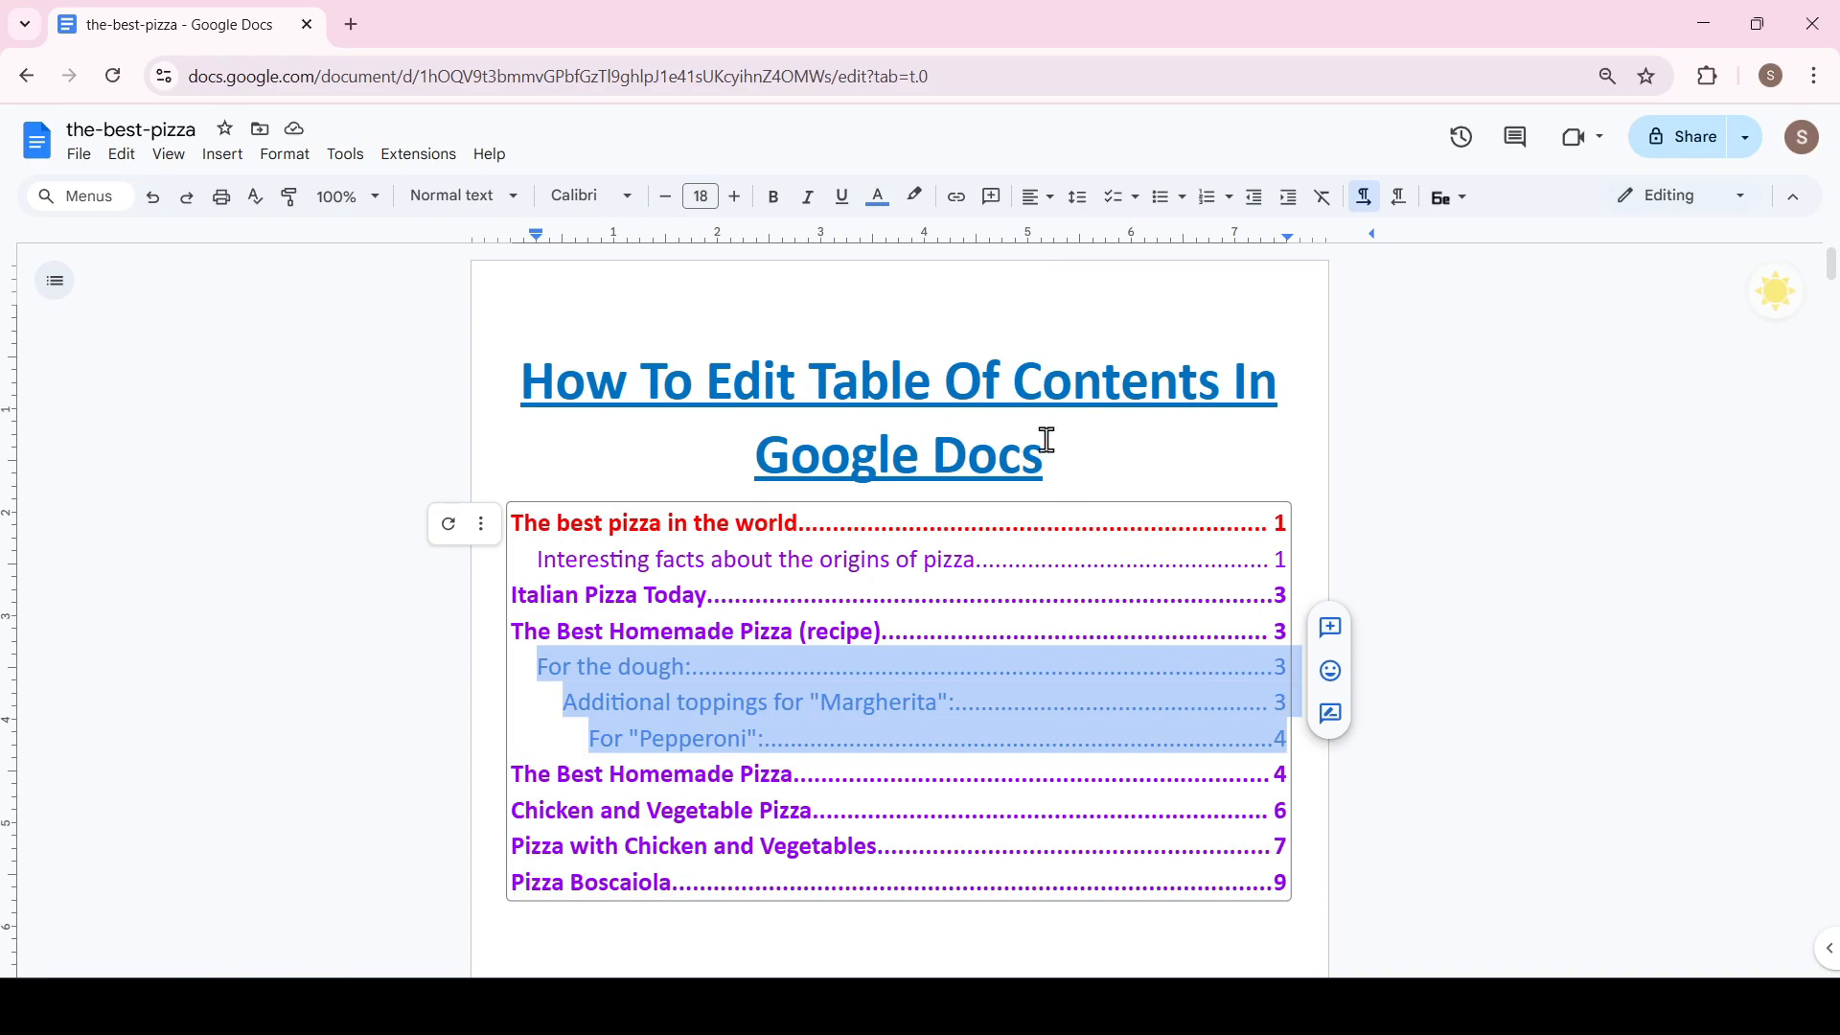
click(1154, 476)
scroll(912, 485, down, 2)
scroll(843, 670, up, 2)
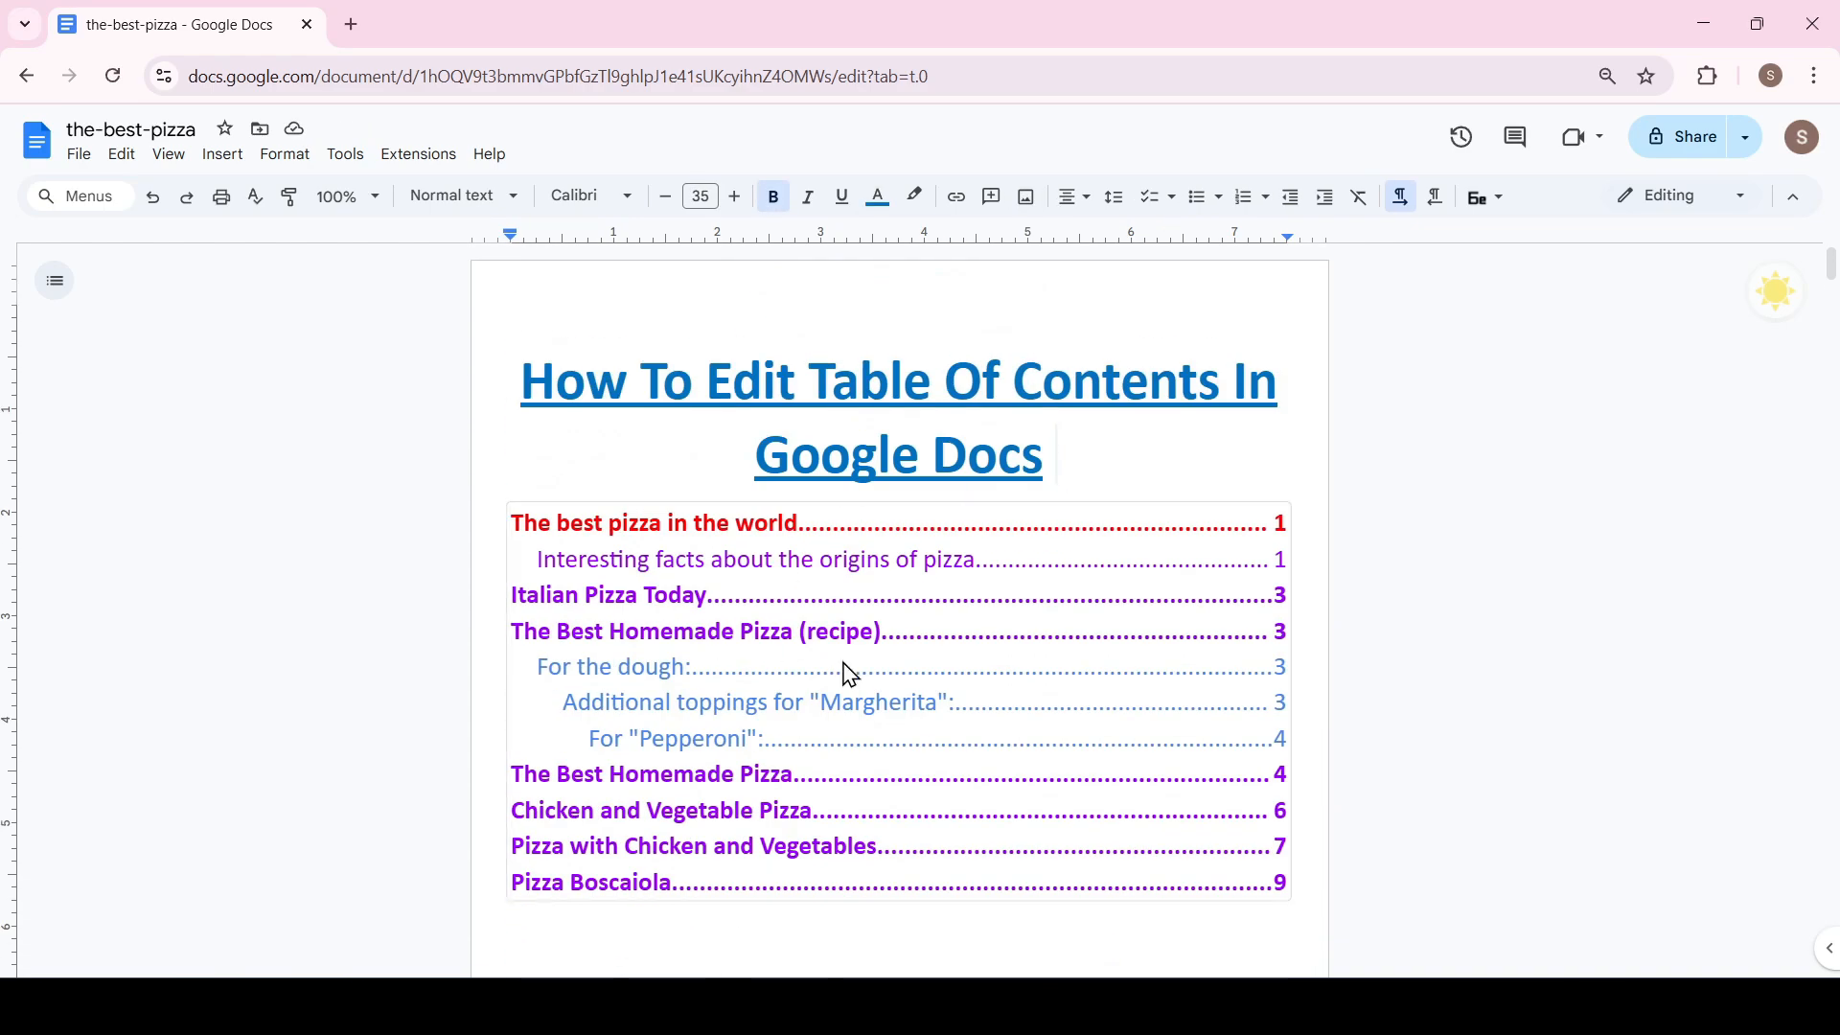
Add the line "The best" below the paragraph ending "other available ingredients." on page 2 and style it as Heading 1
scroll(712, 621, down, 5)
scroll(713, 621, down, 5)
click(1054, 585)
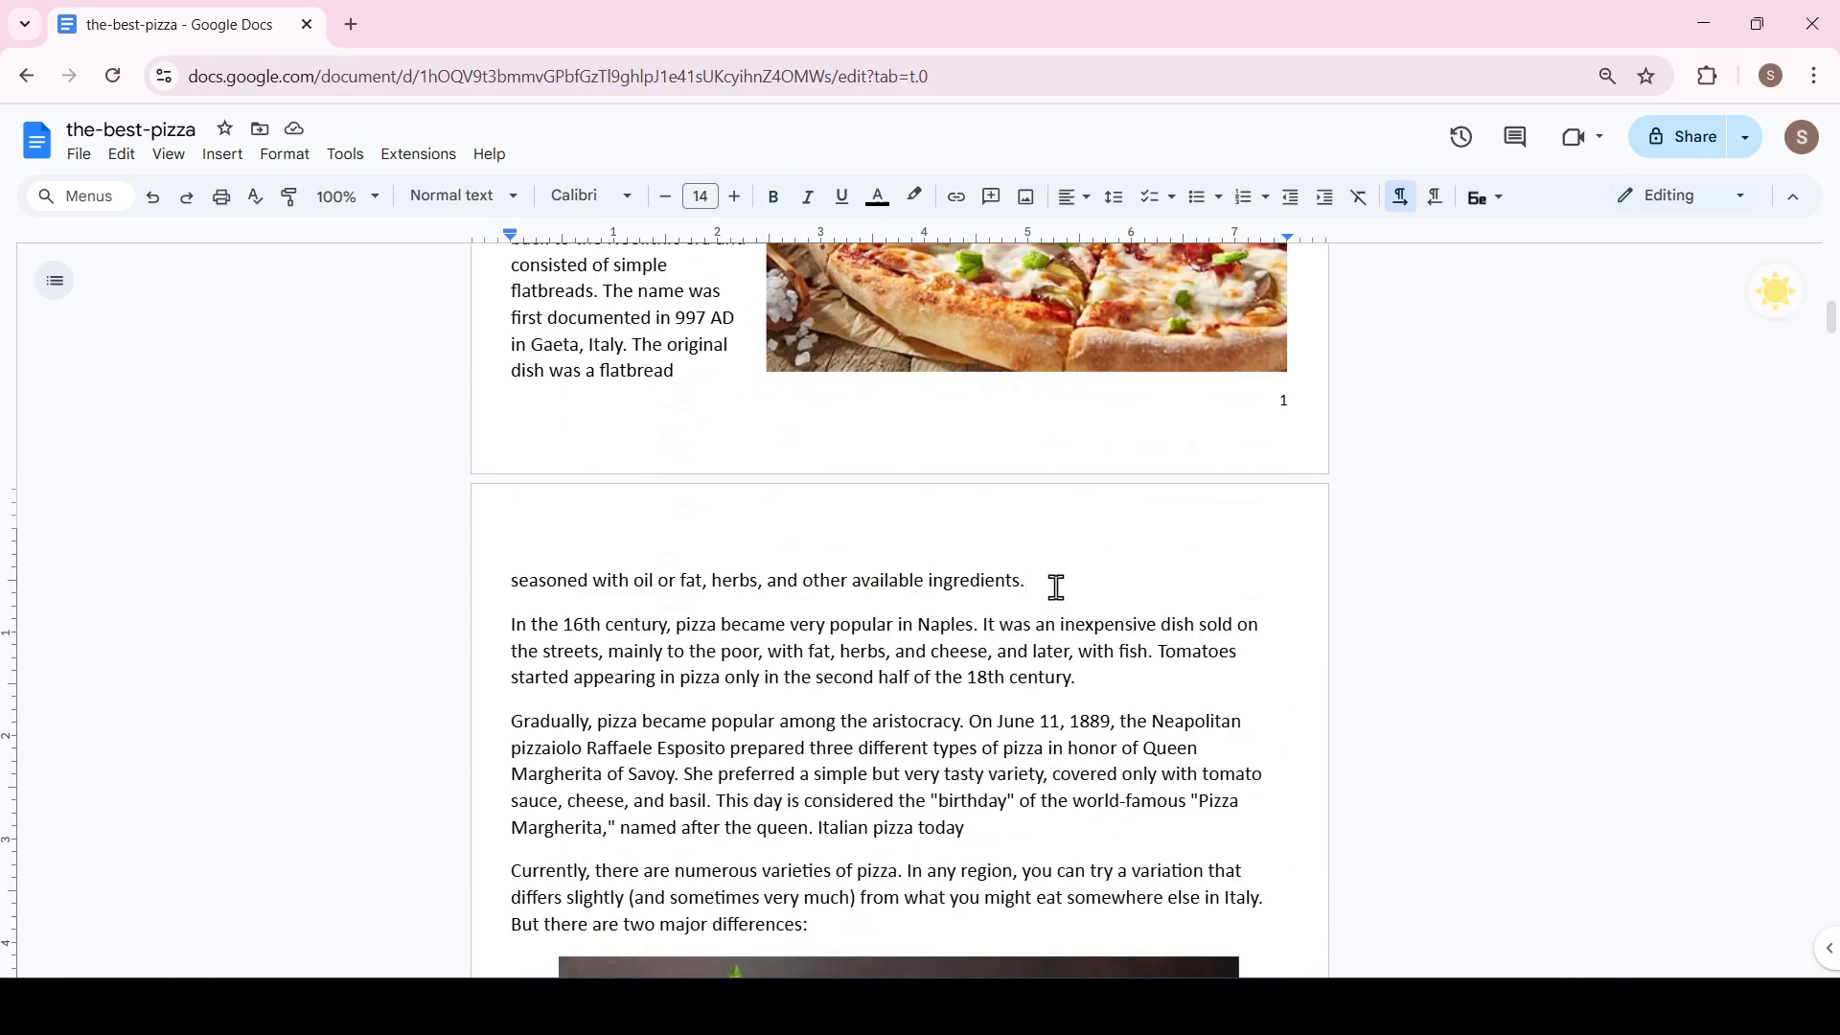
key(Return)
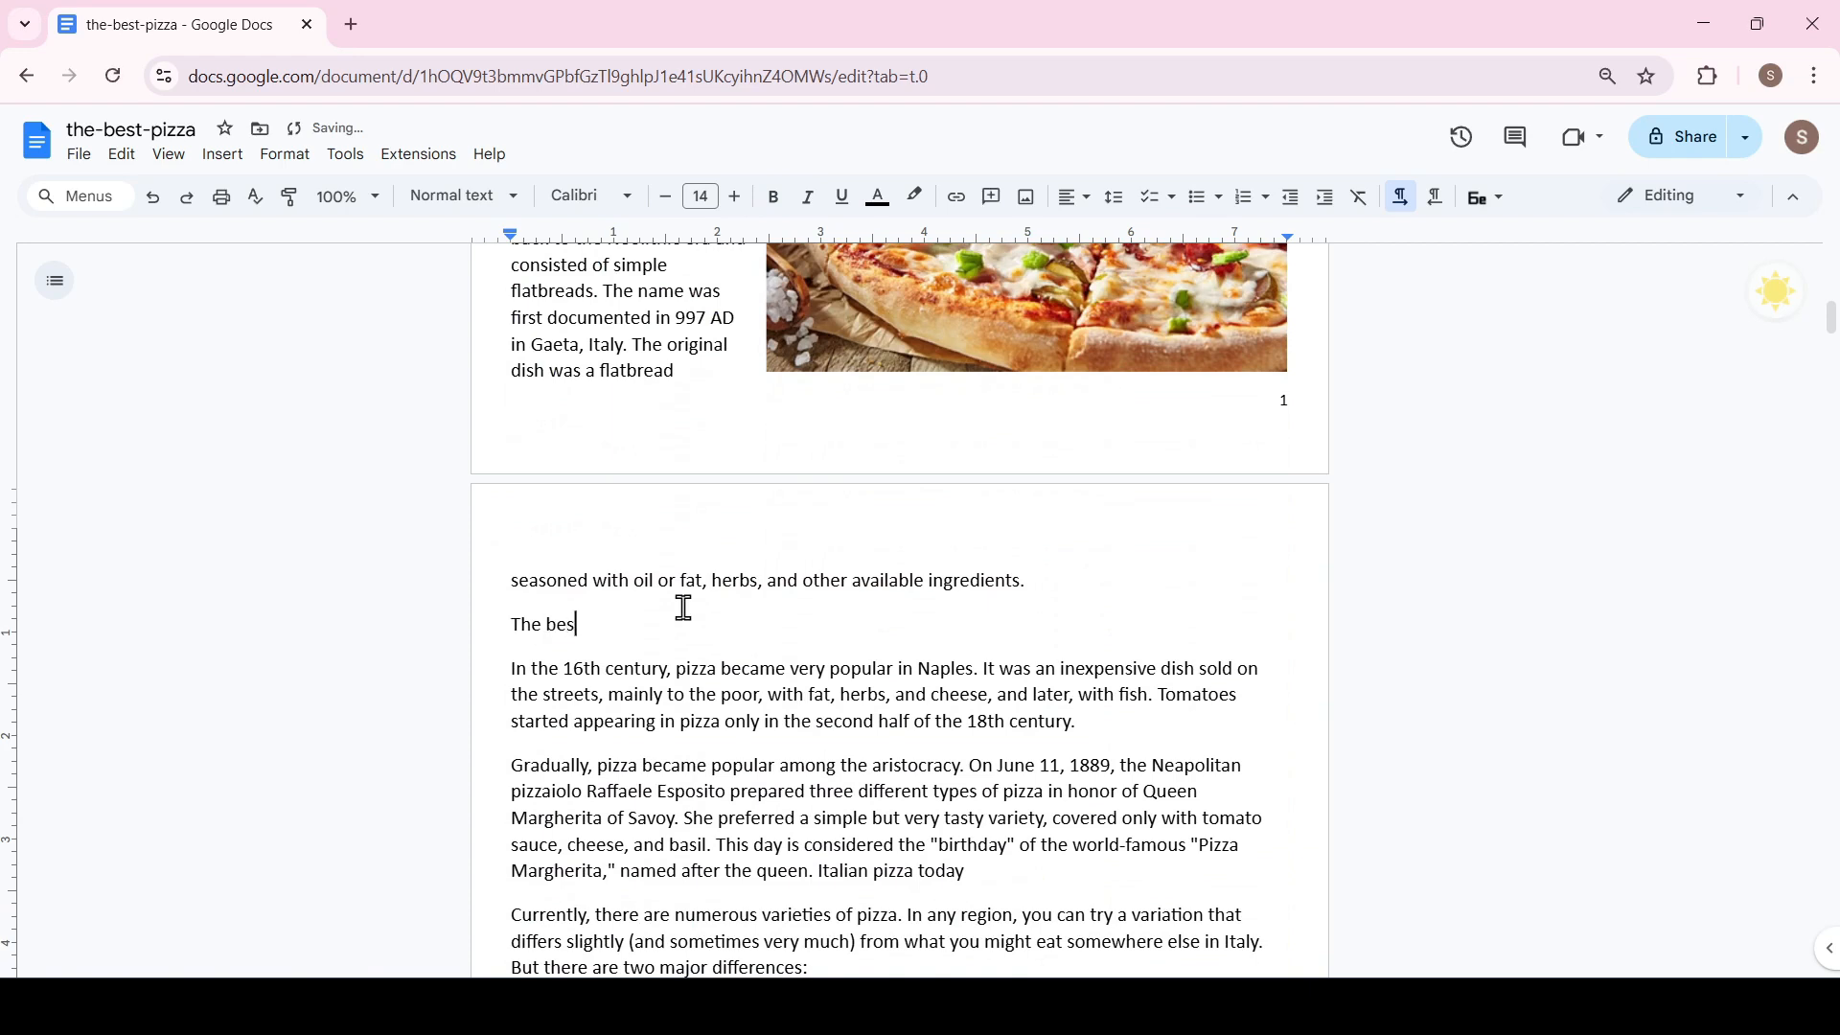
triple_click(512, 627)
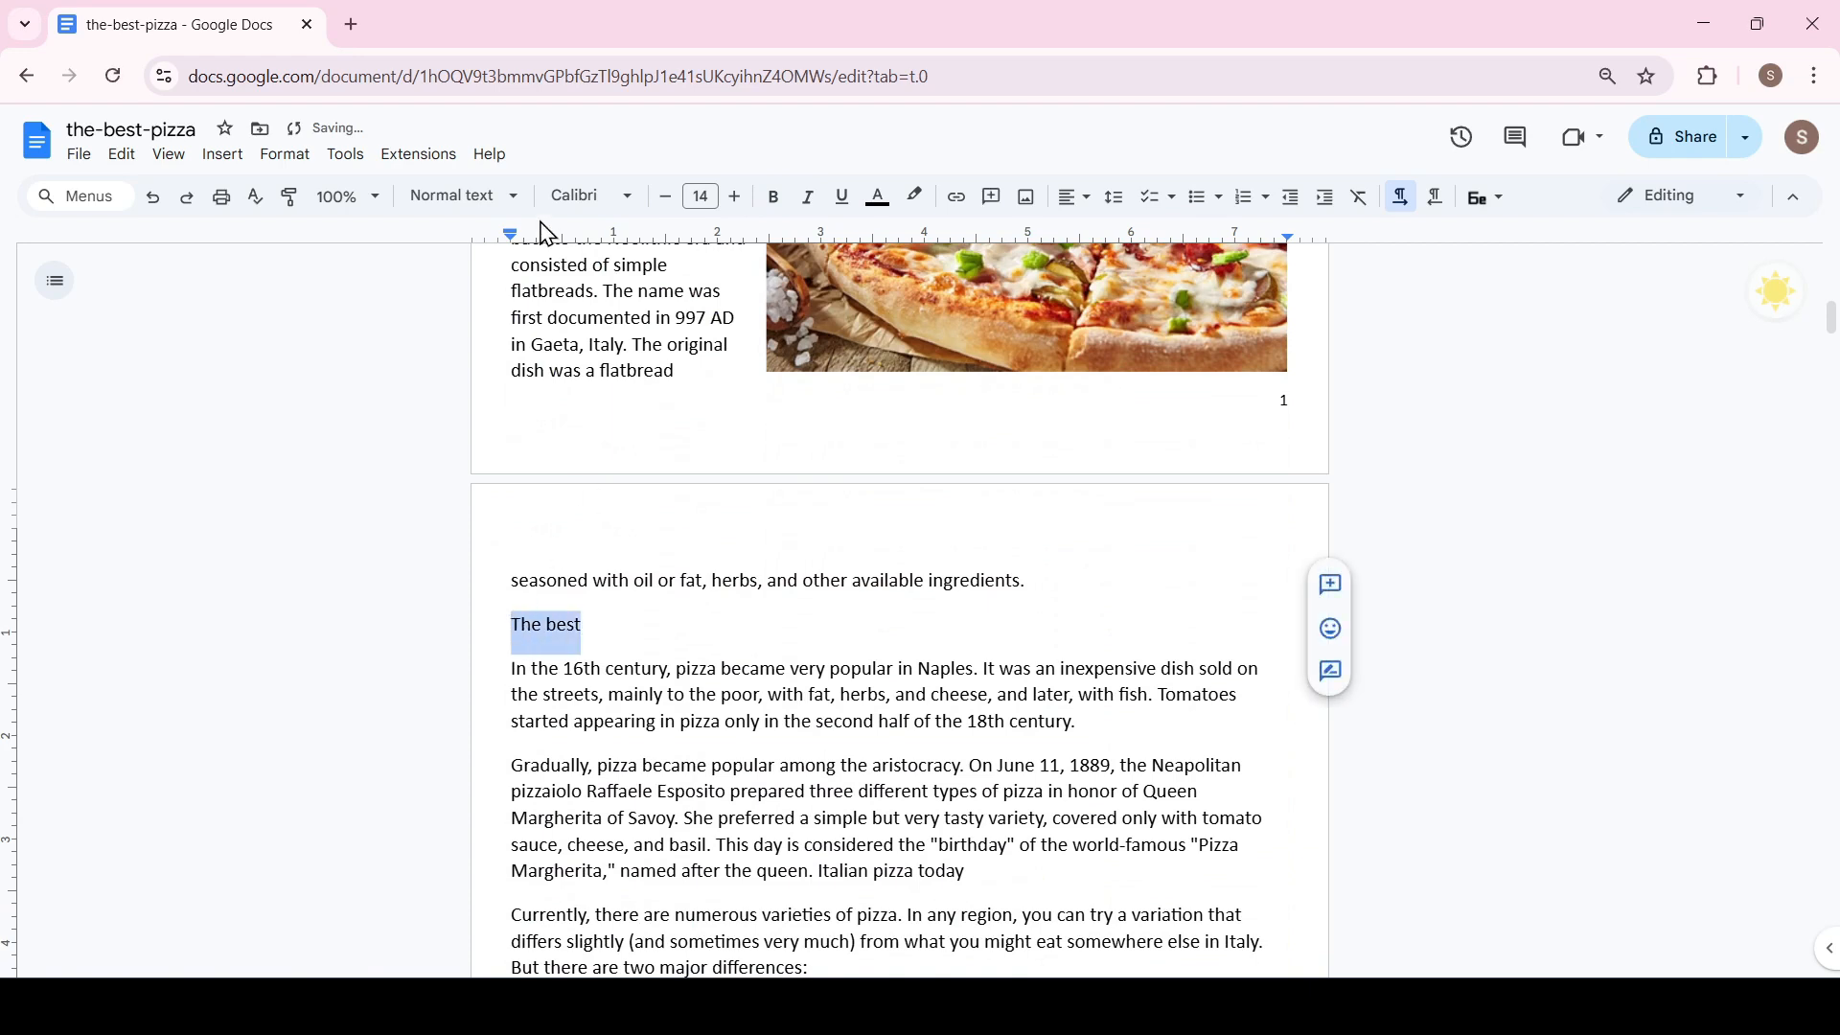
click(482, 198)
click(581, 486)
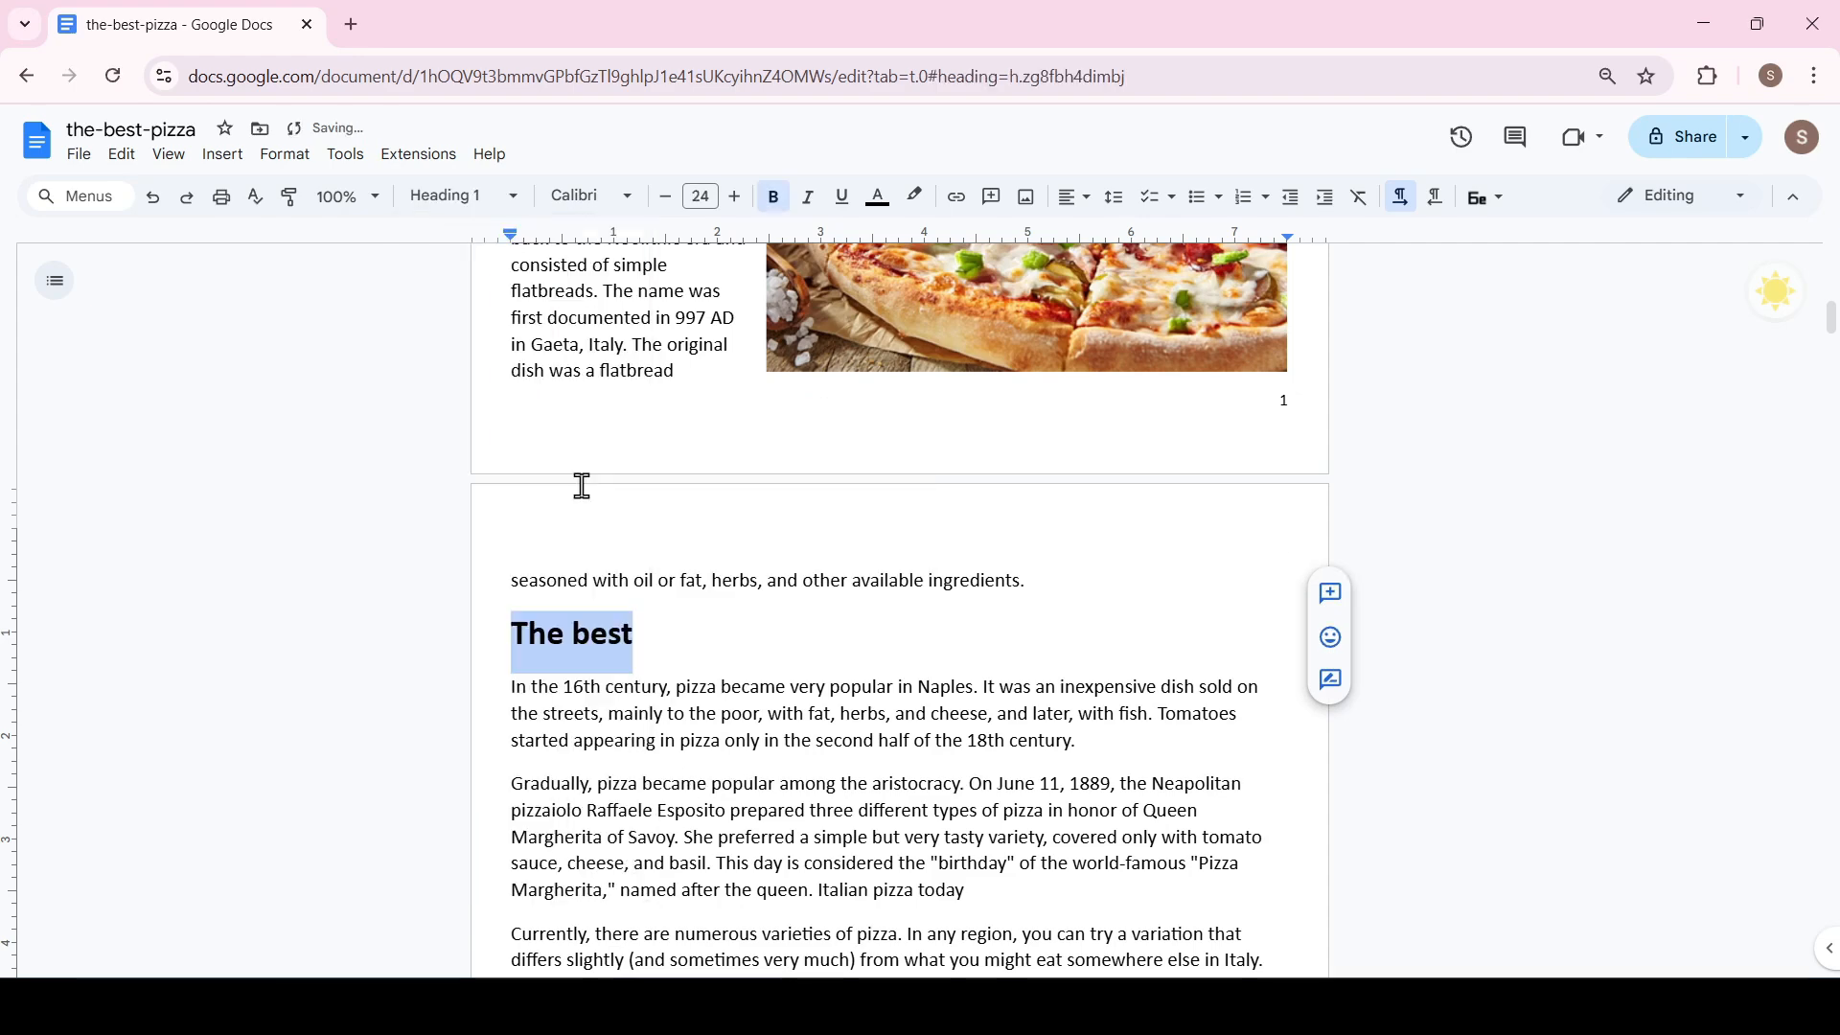
Update the table of contents to include the new "The best" heading
scroll(670, 636, up, 10)
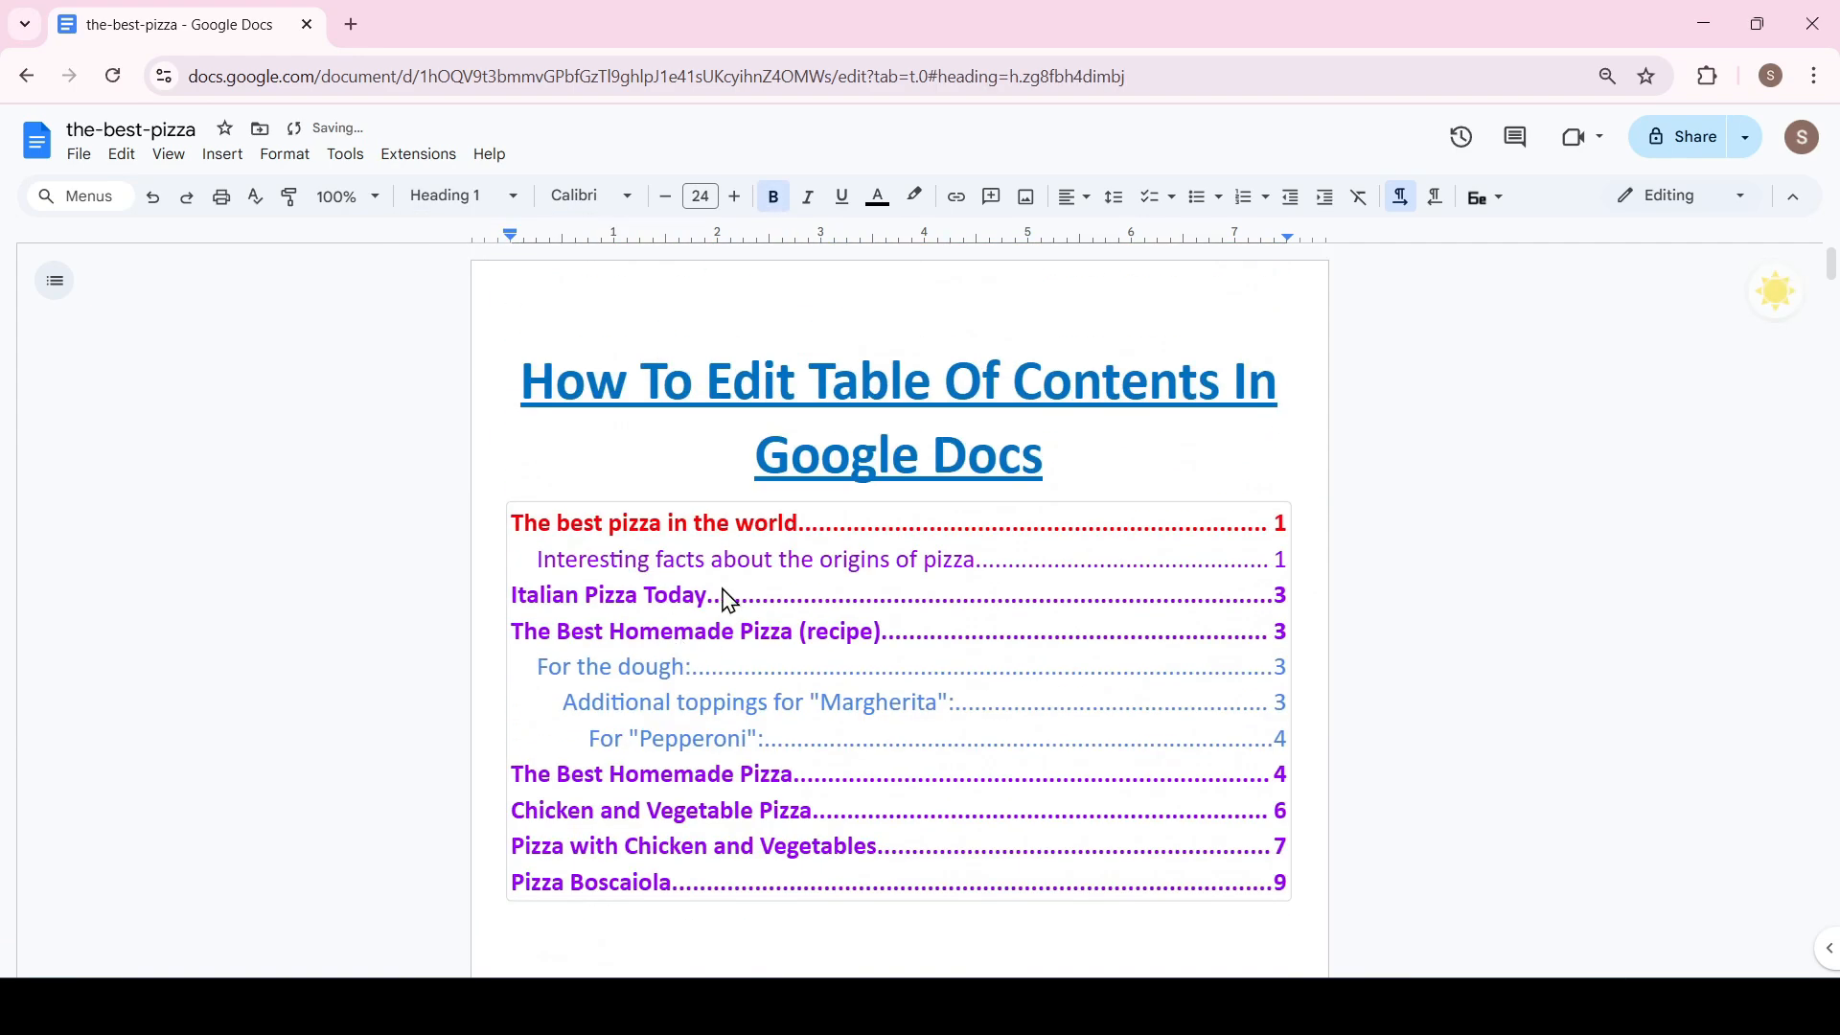
click(839, 596)
click(449, 524)
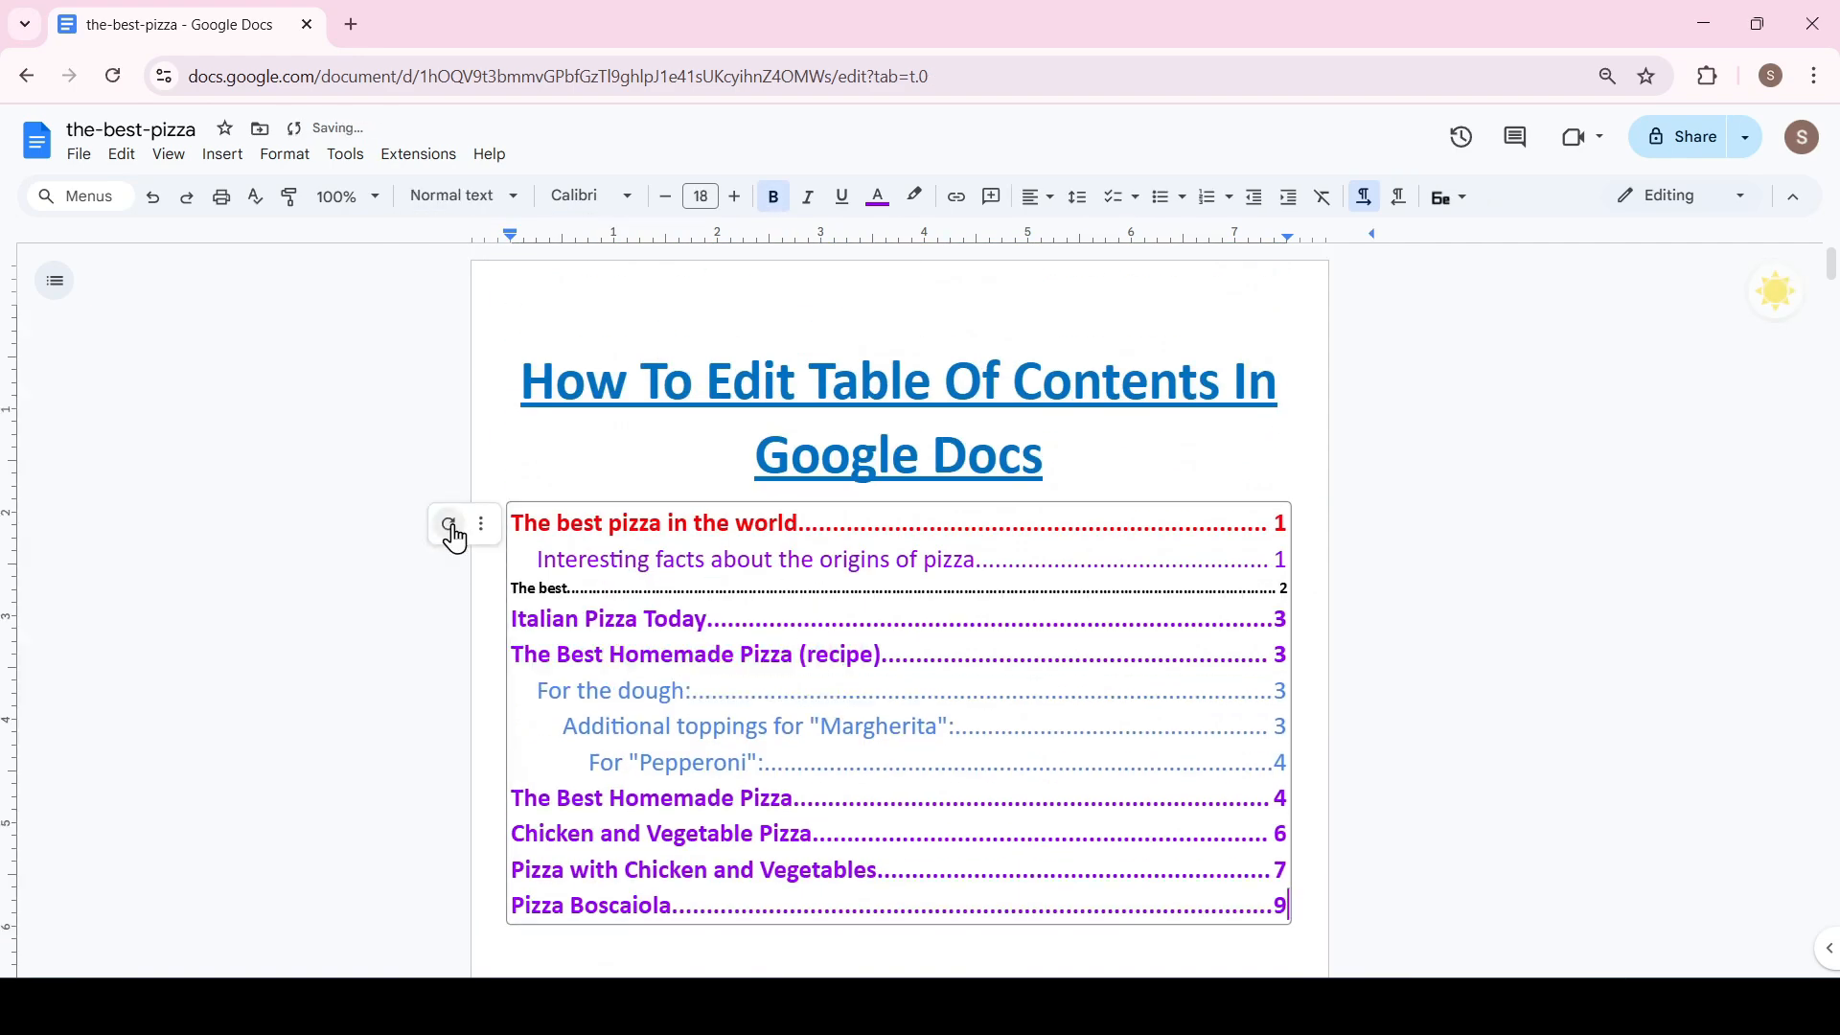
Set the font size of the "The best" entry text in the table of contents to 18
click(540, 590)
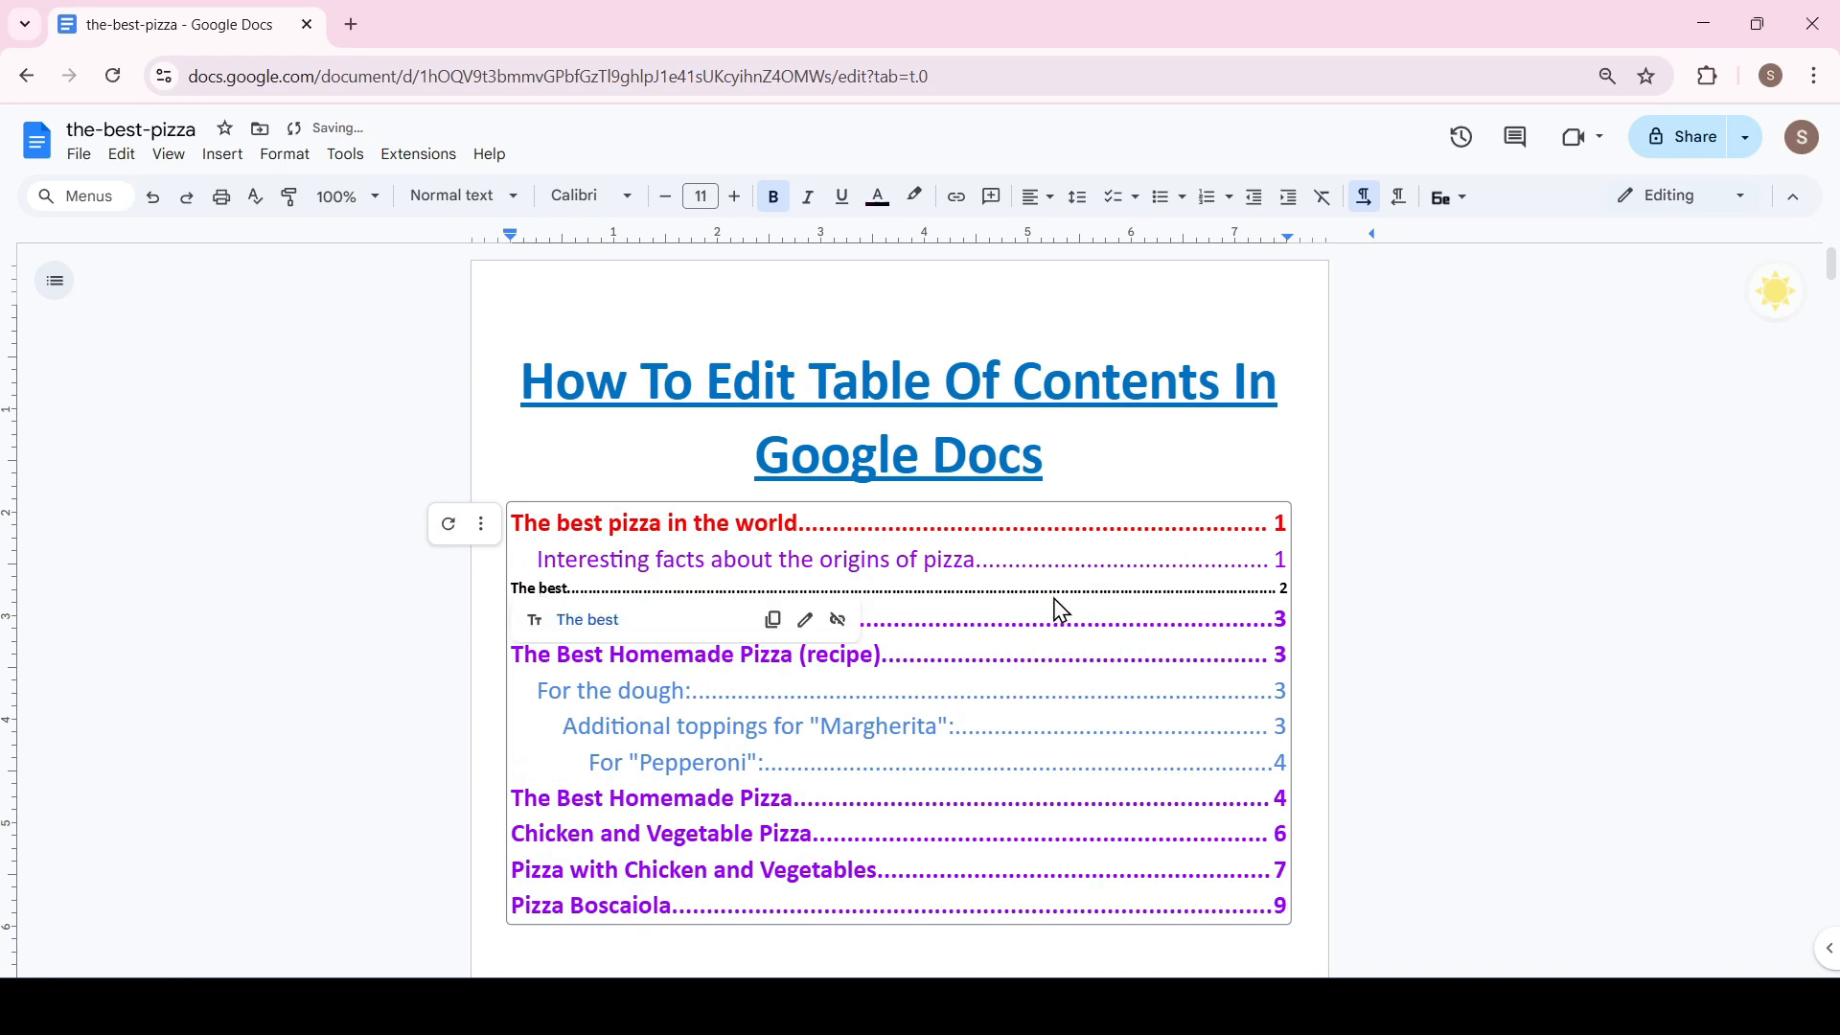
drag(511, 591, 568, 588)
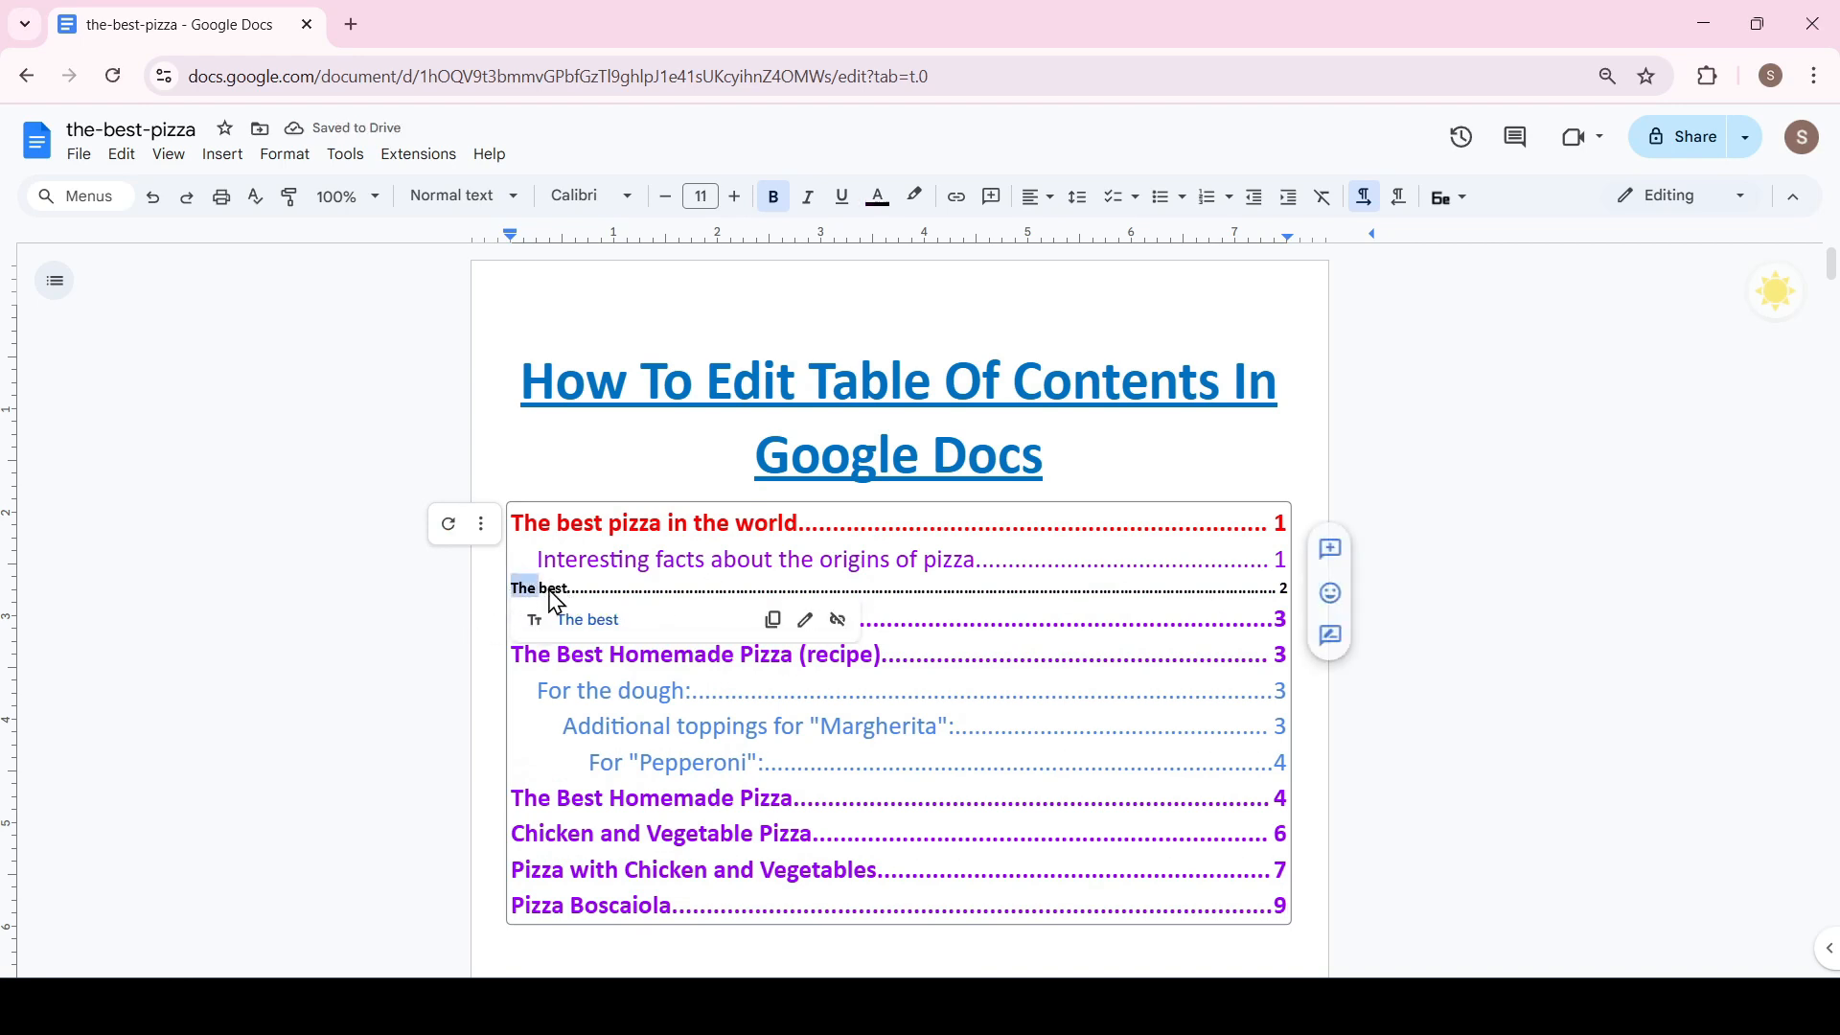
click(736, 198)
click(736, 198)
click(736, 198)
click(736, 198)
click(736, 198)
click(736, 198)
click(736, 198)
click(736, 199)
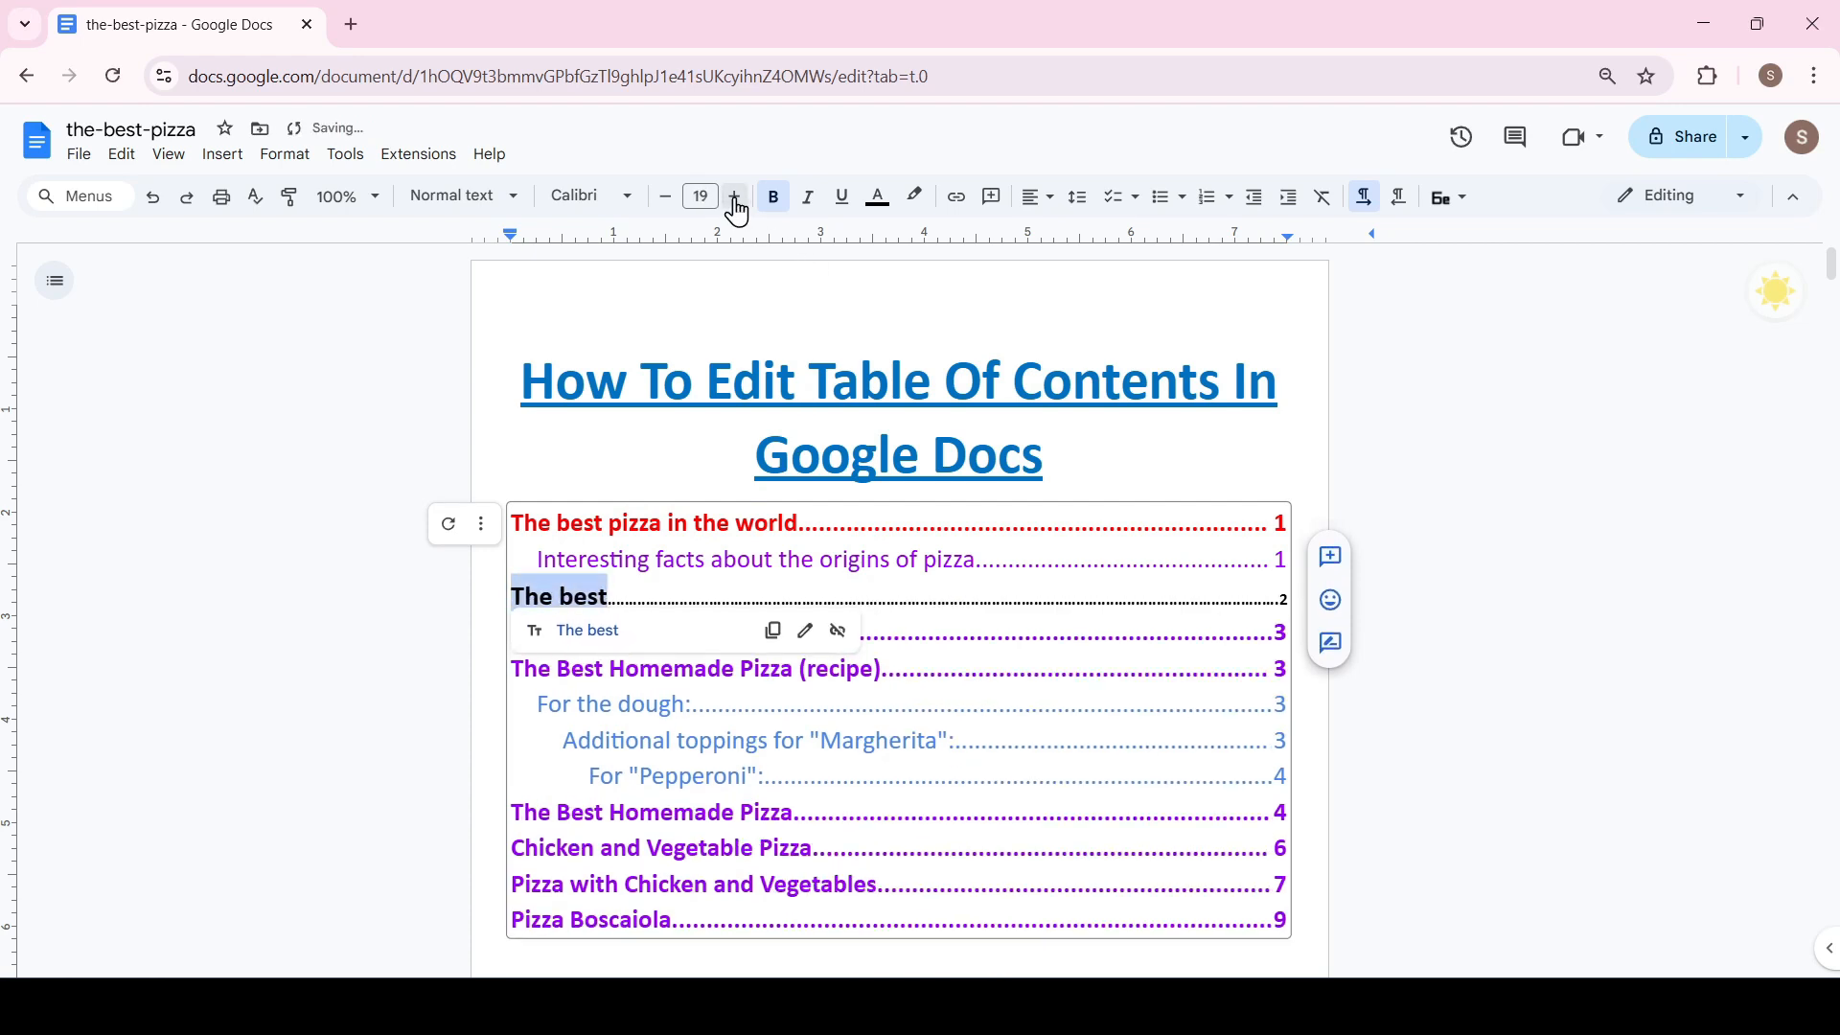
click(665, 197)
click(1102, 461)
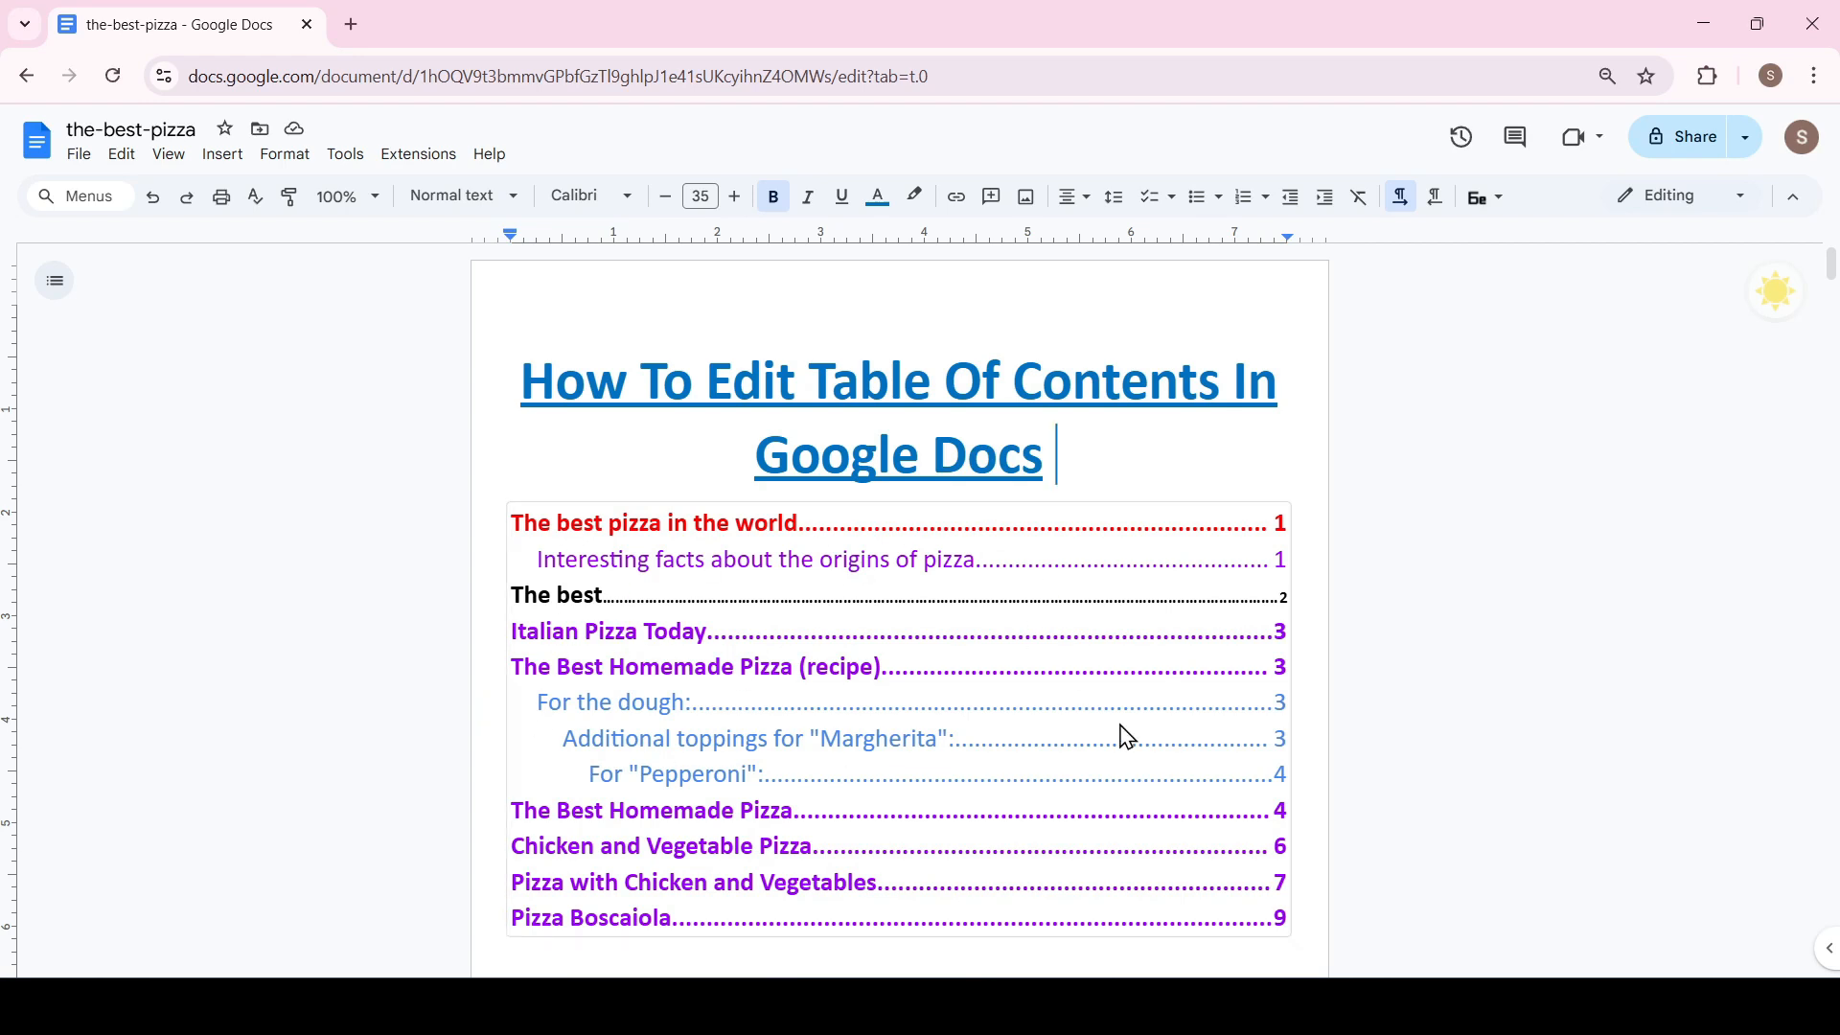
Open the detailed formatting options of the table of contents
click(954, 675)
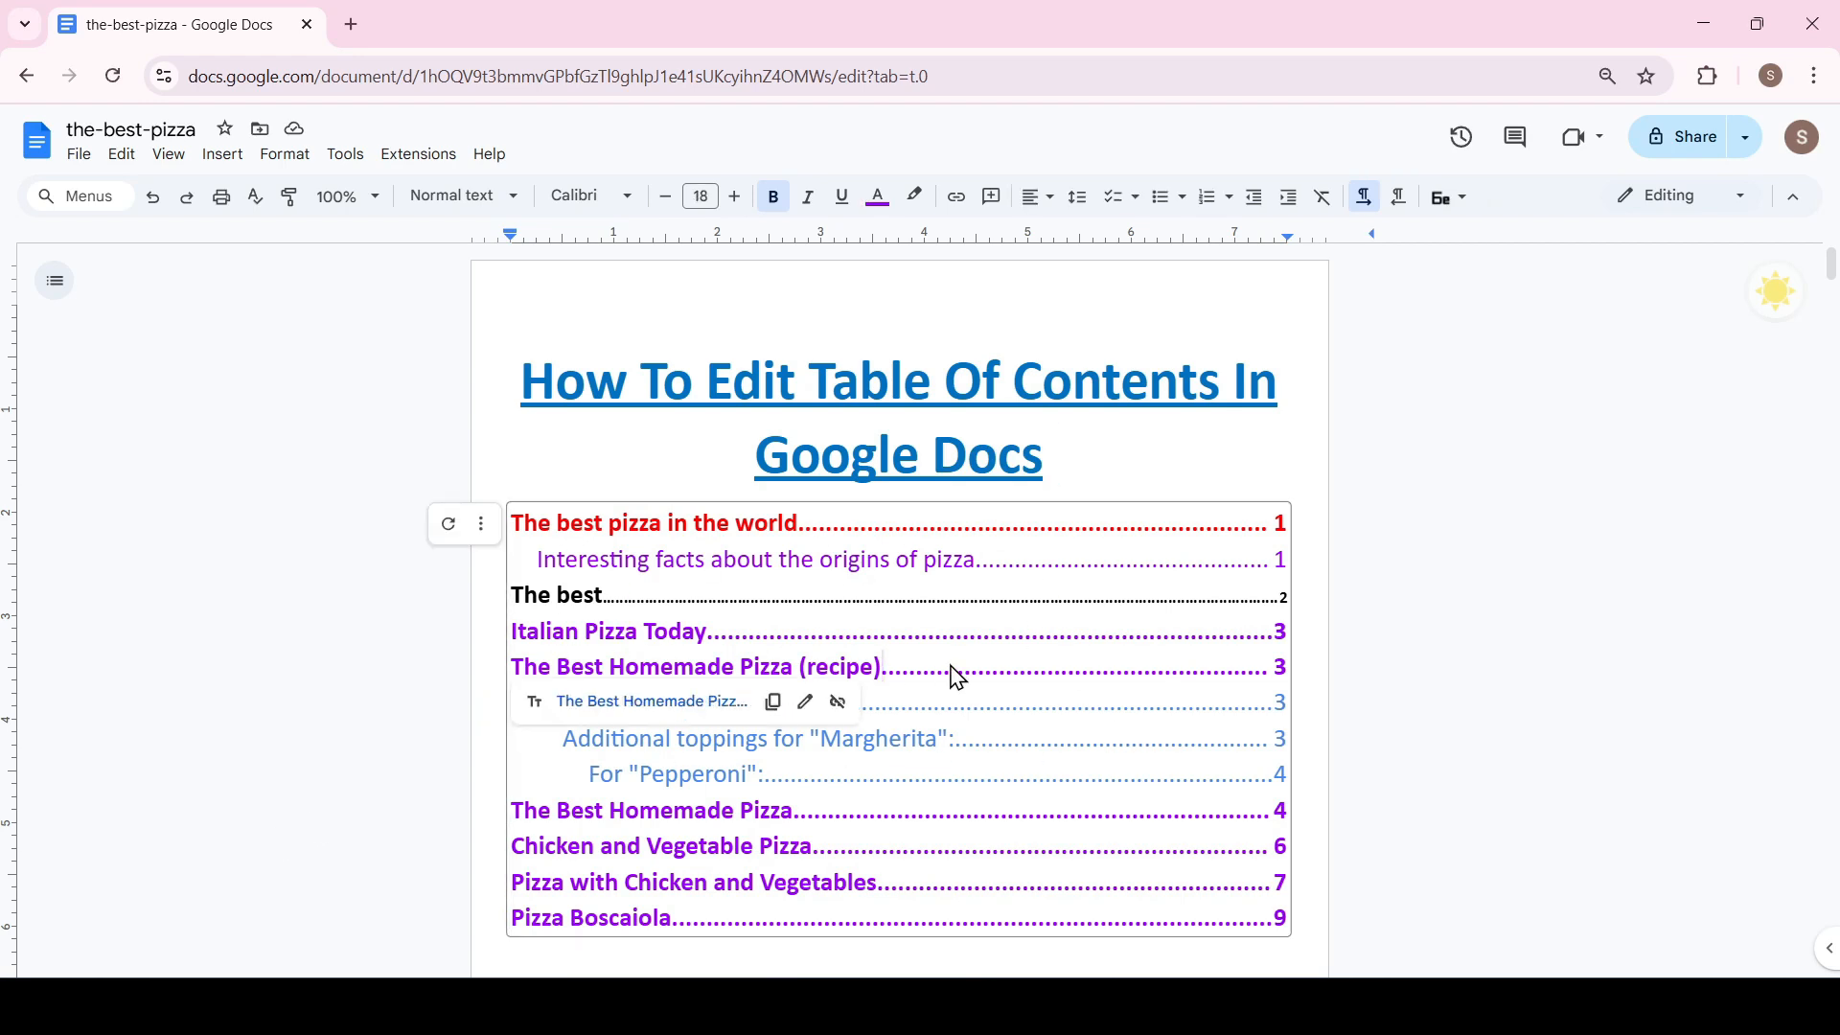
right_click(968, 637)
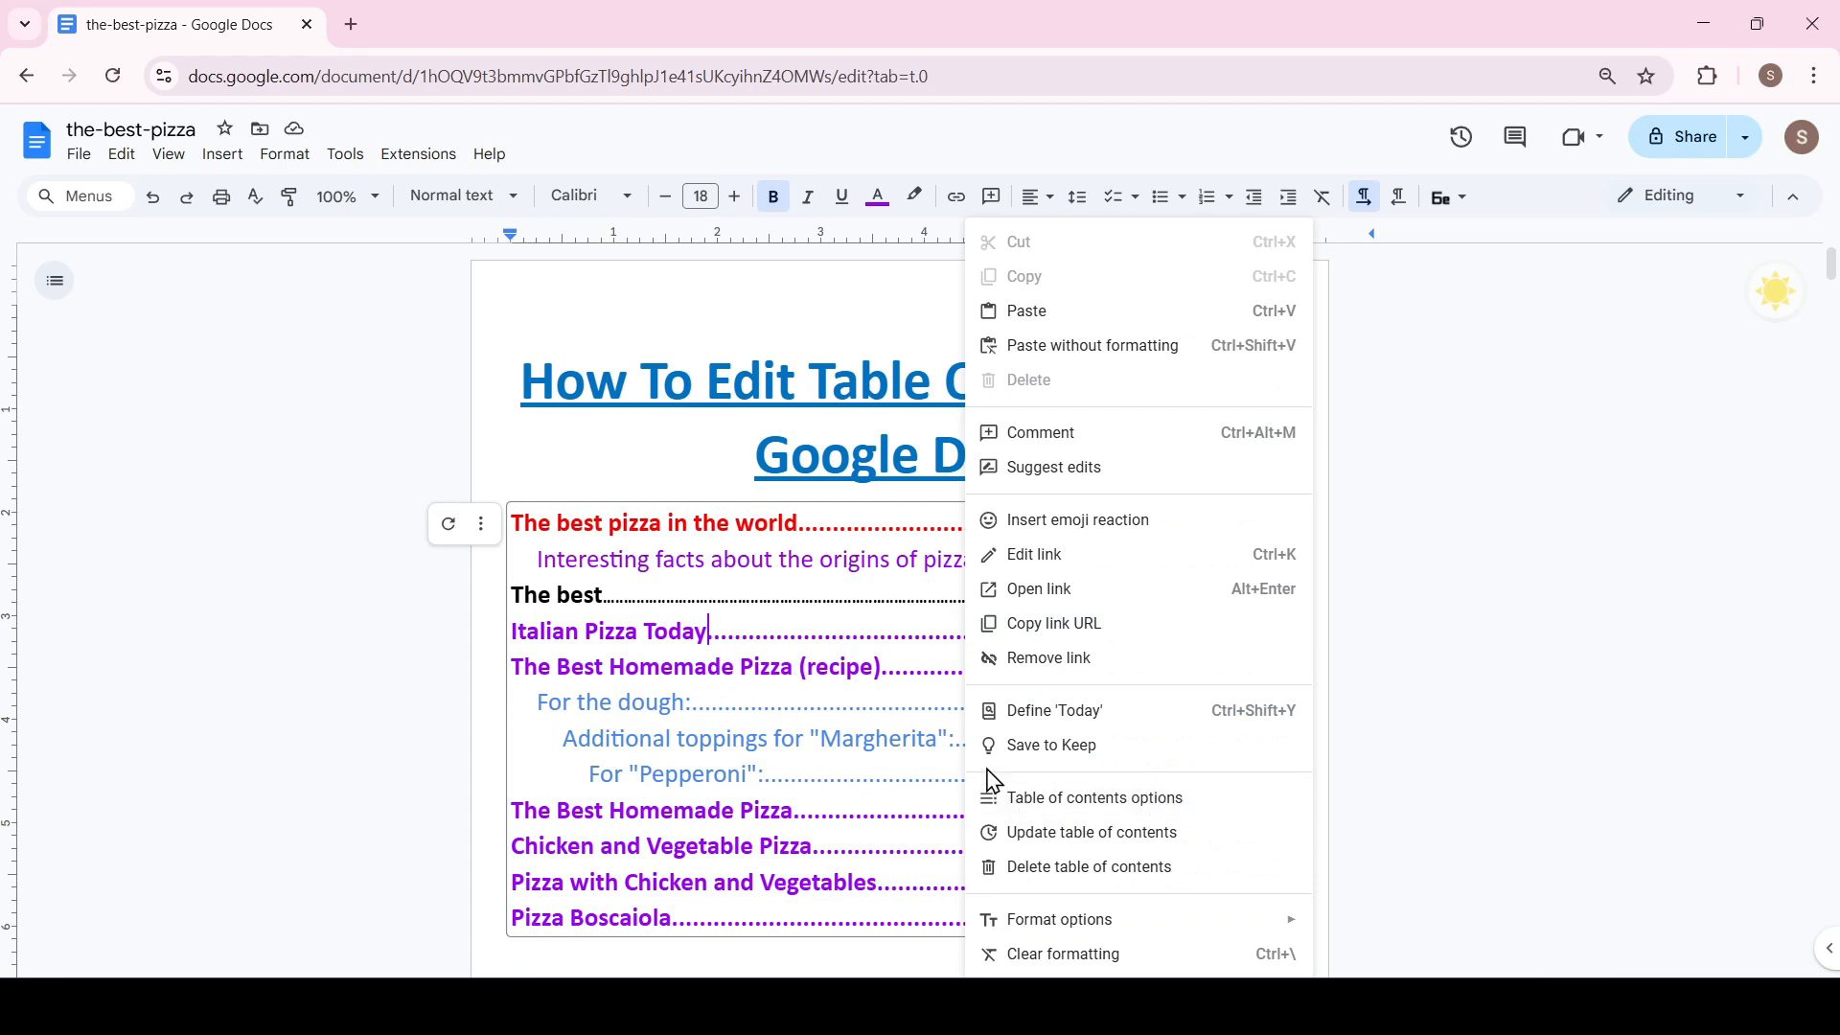
click(483, 529)
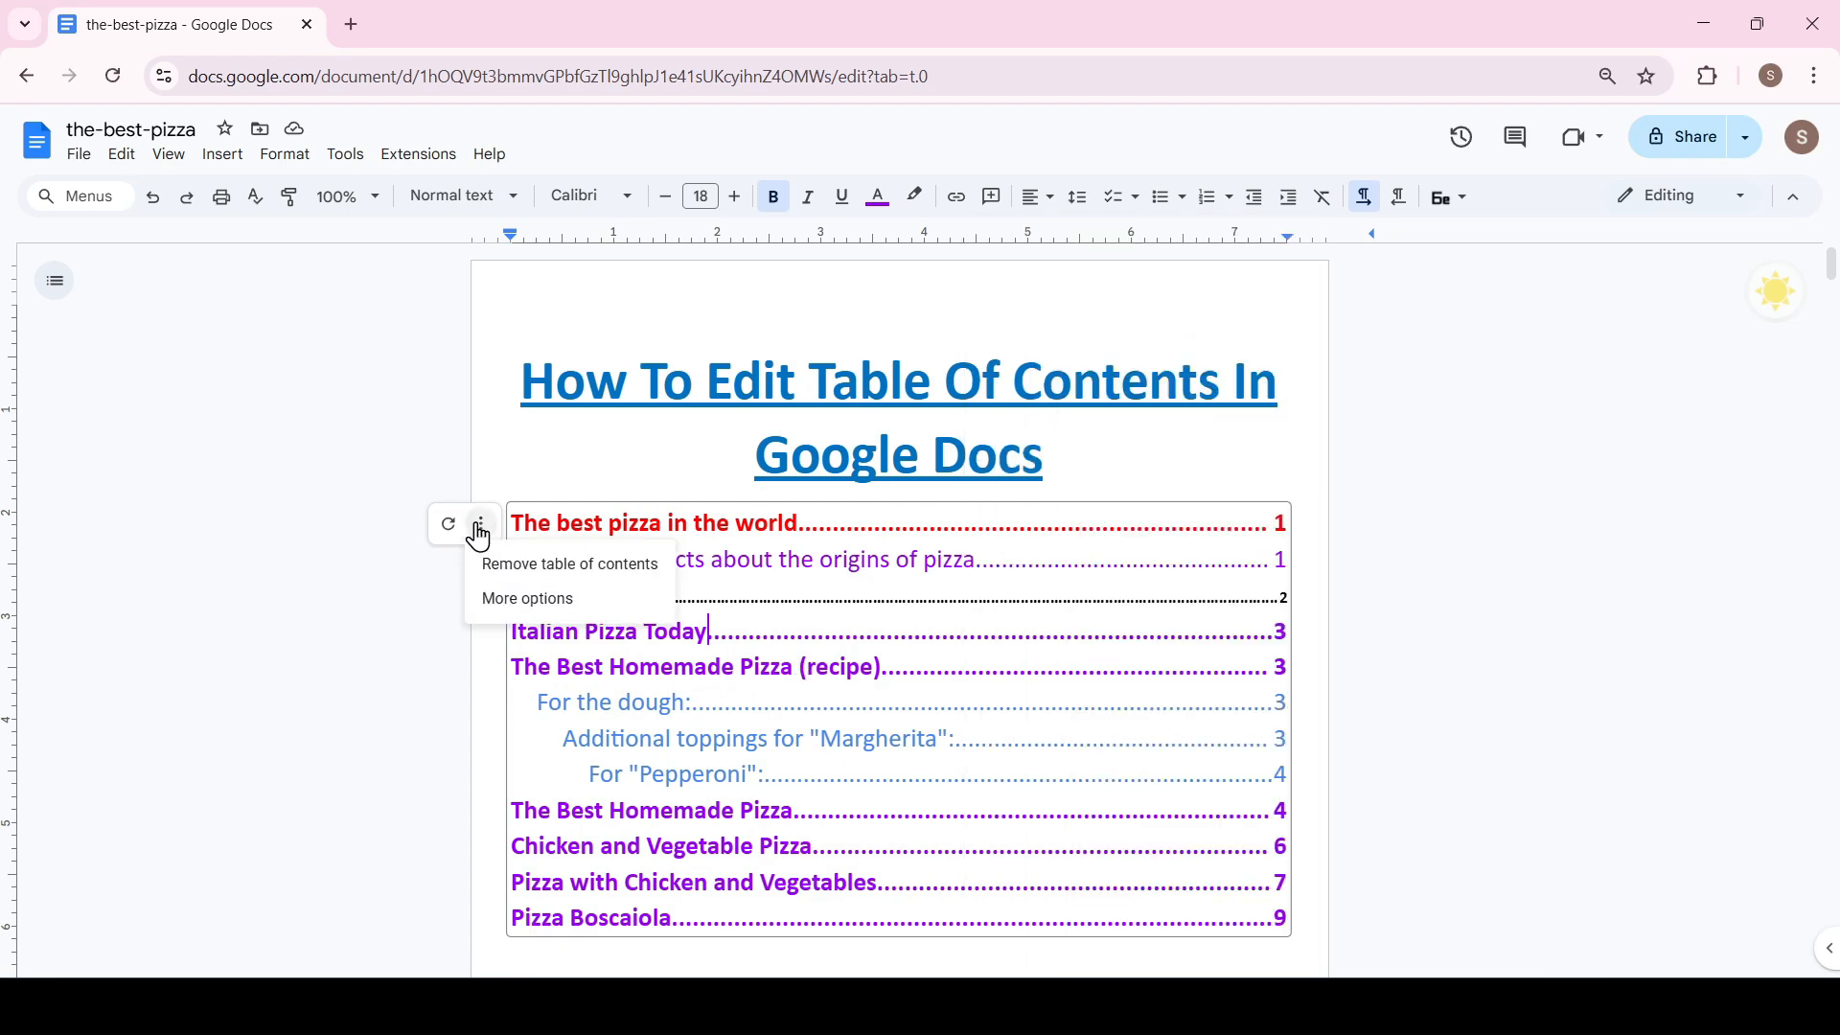
click(518, 598)
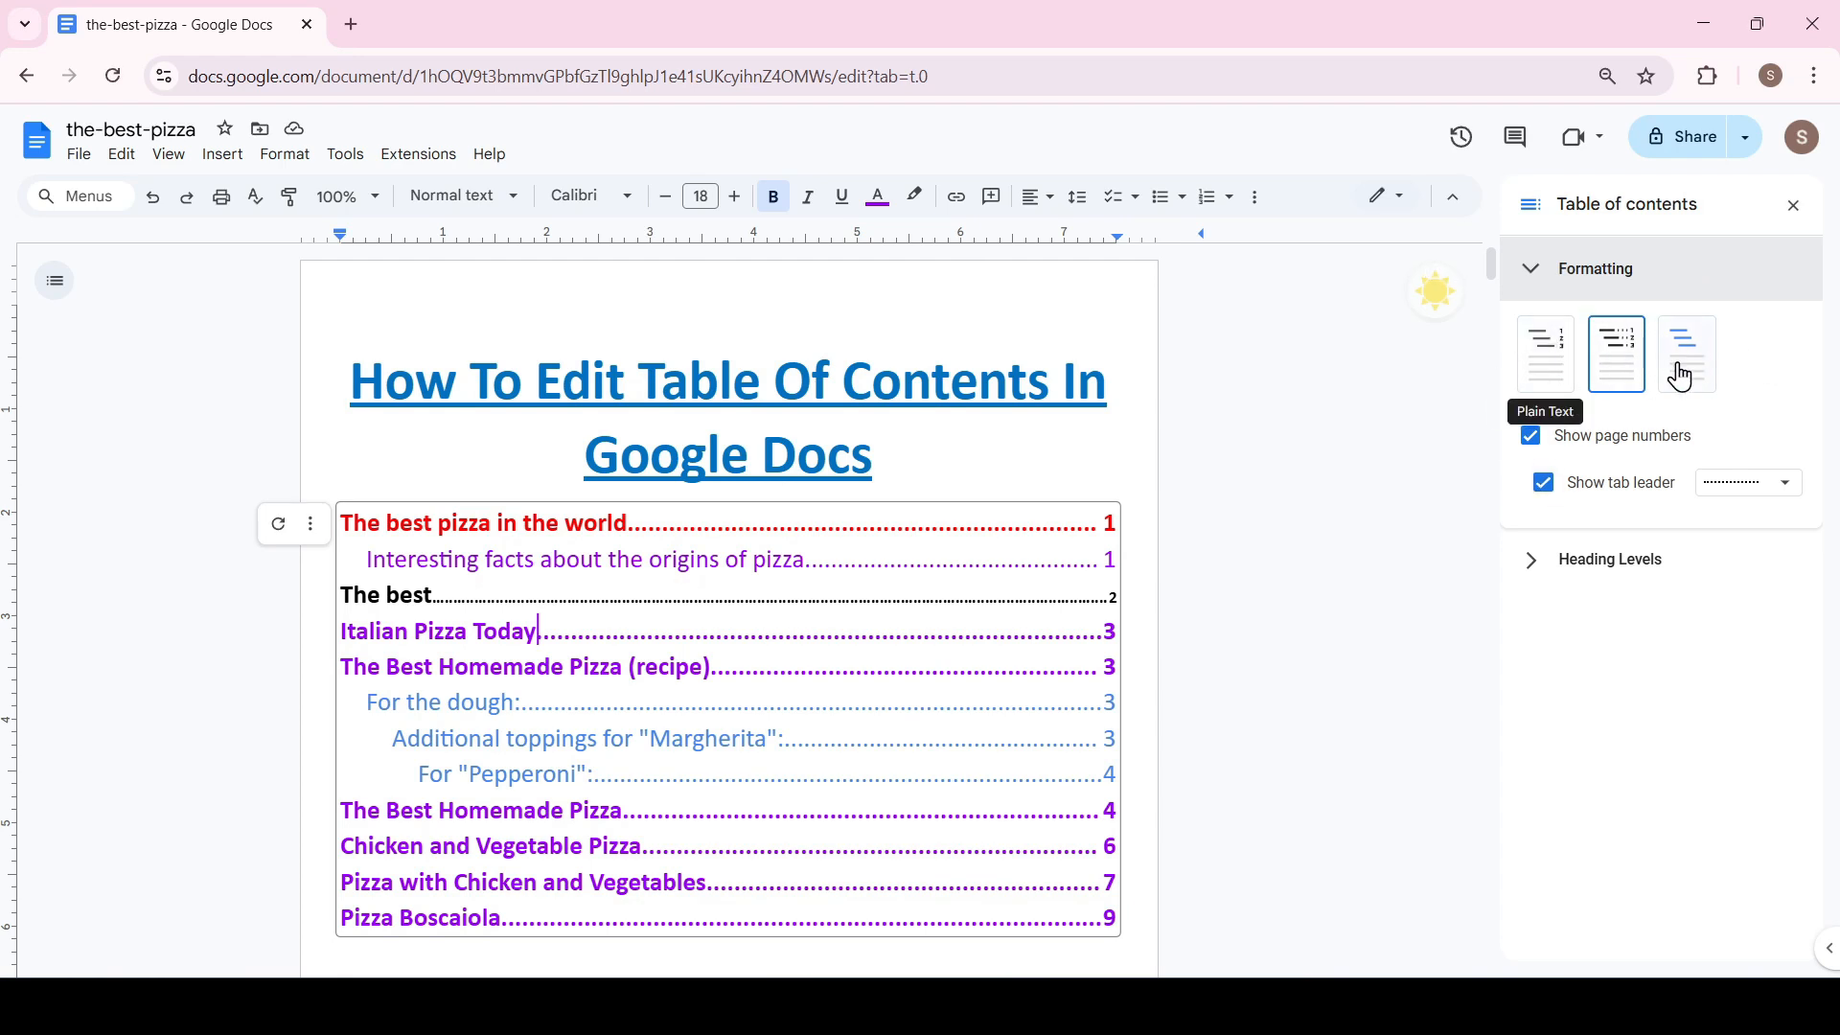
Try the Plain Text, dotted and Links styles on the table of contents, ending with Links
click(1550, 361)
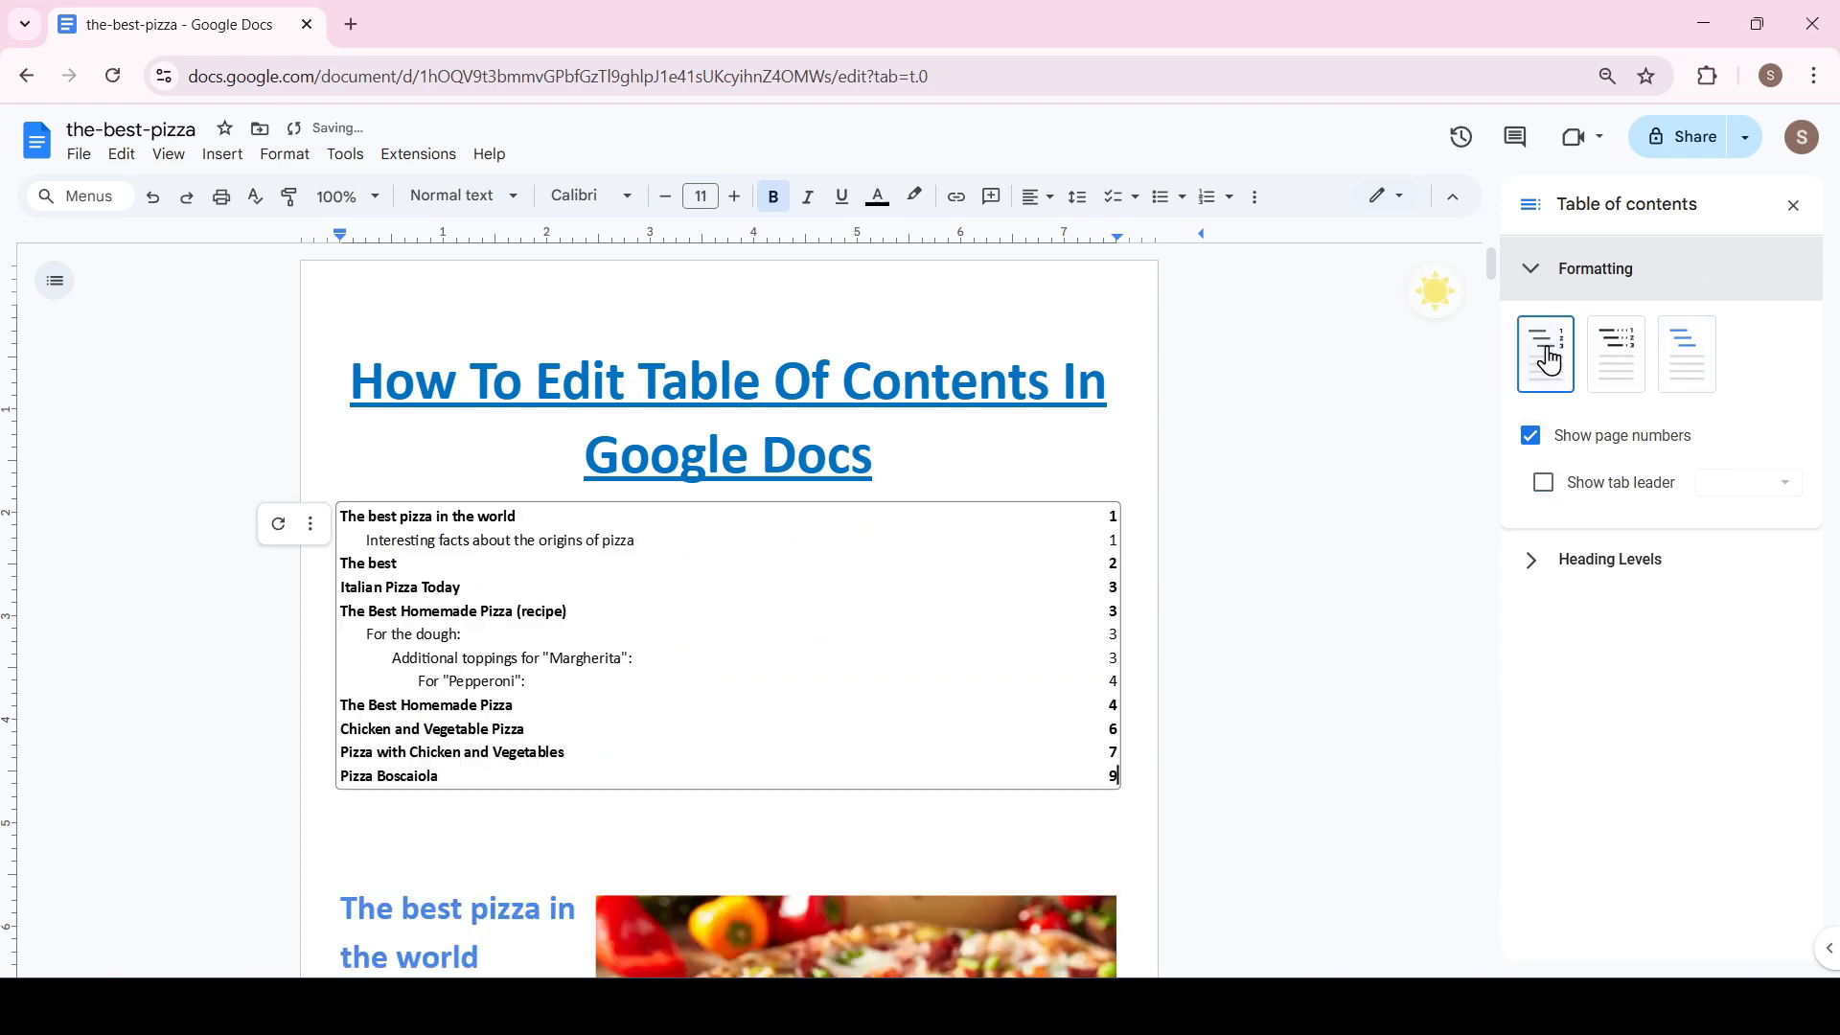
click(1616, 354)
click(1683, 358)
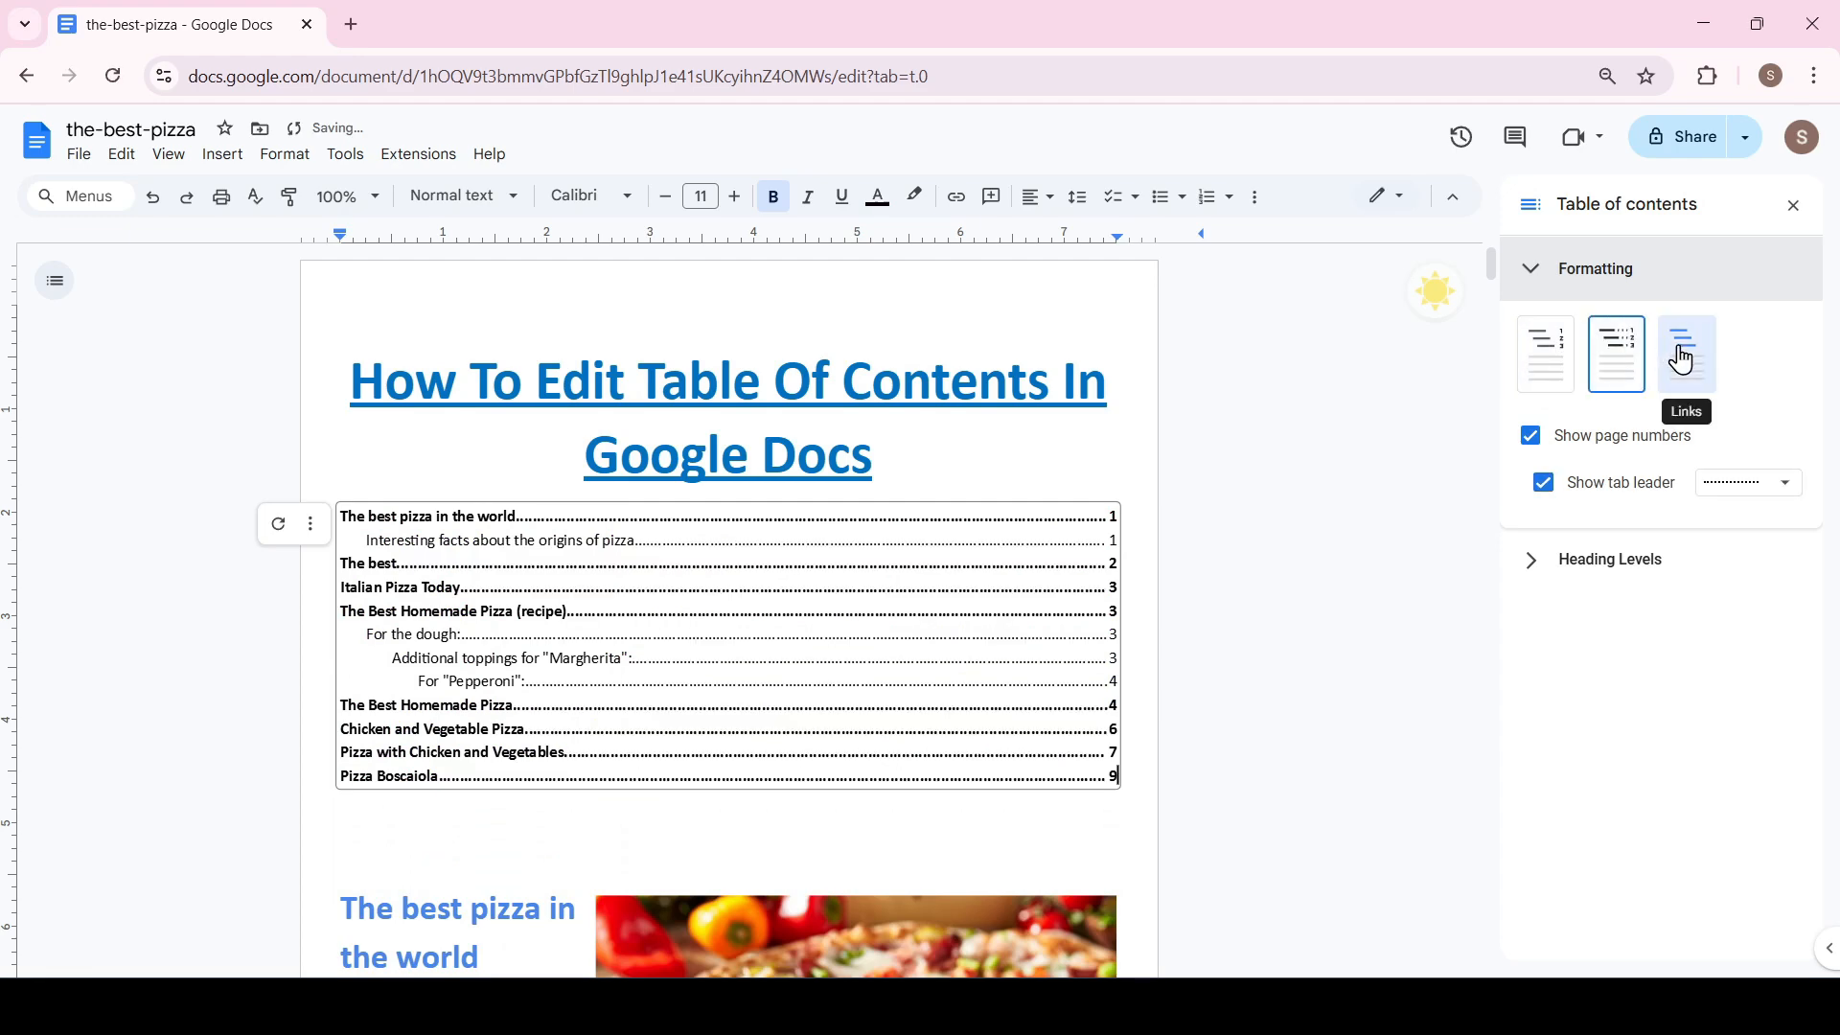
click(1615, 354)
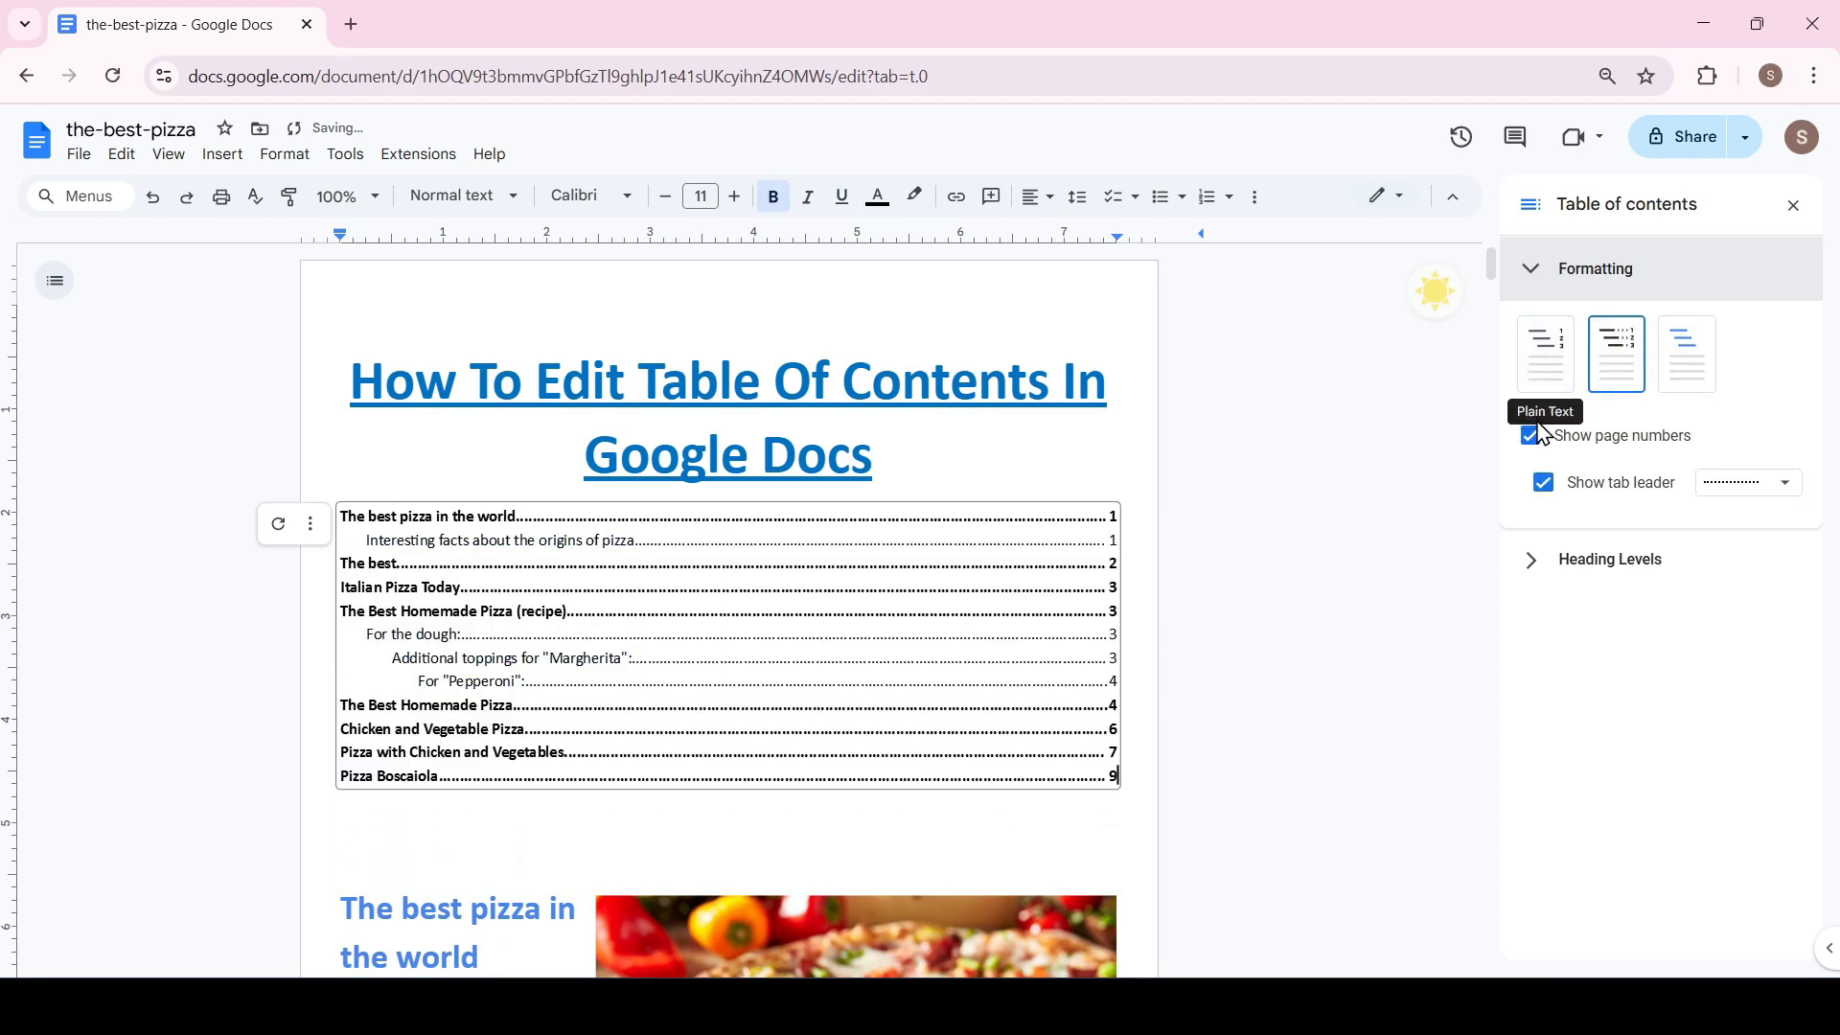
click(1683, 359)
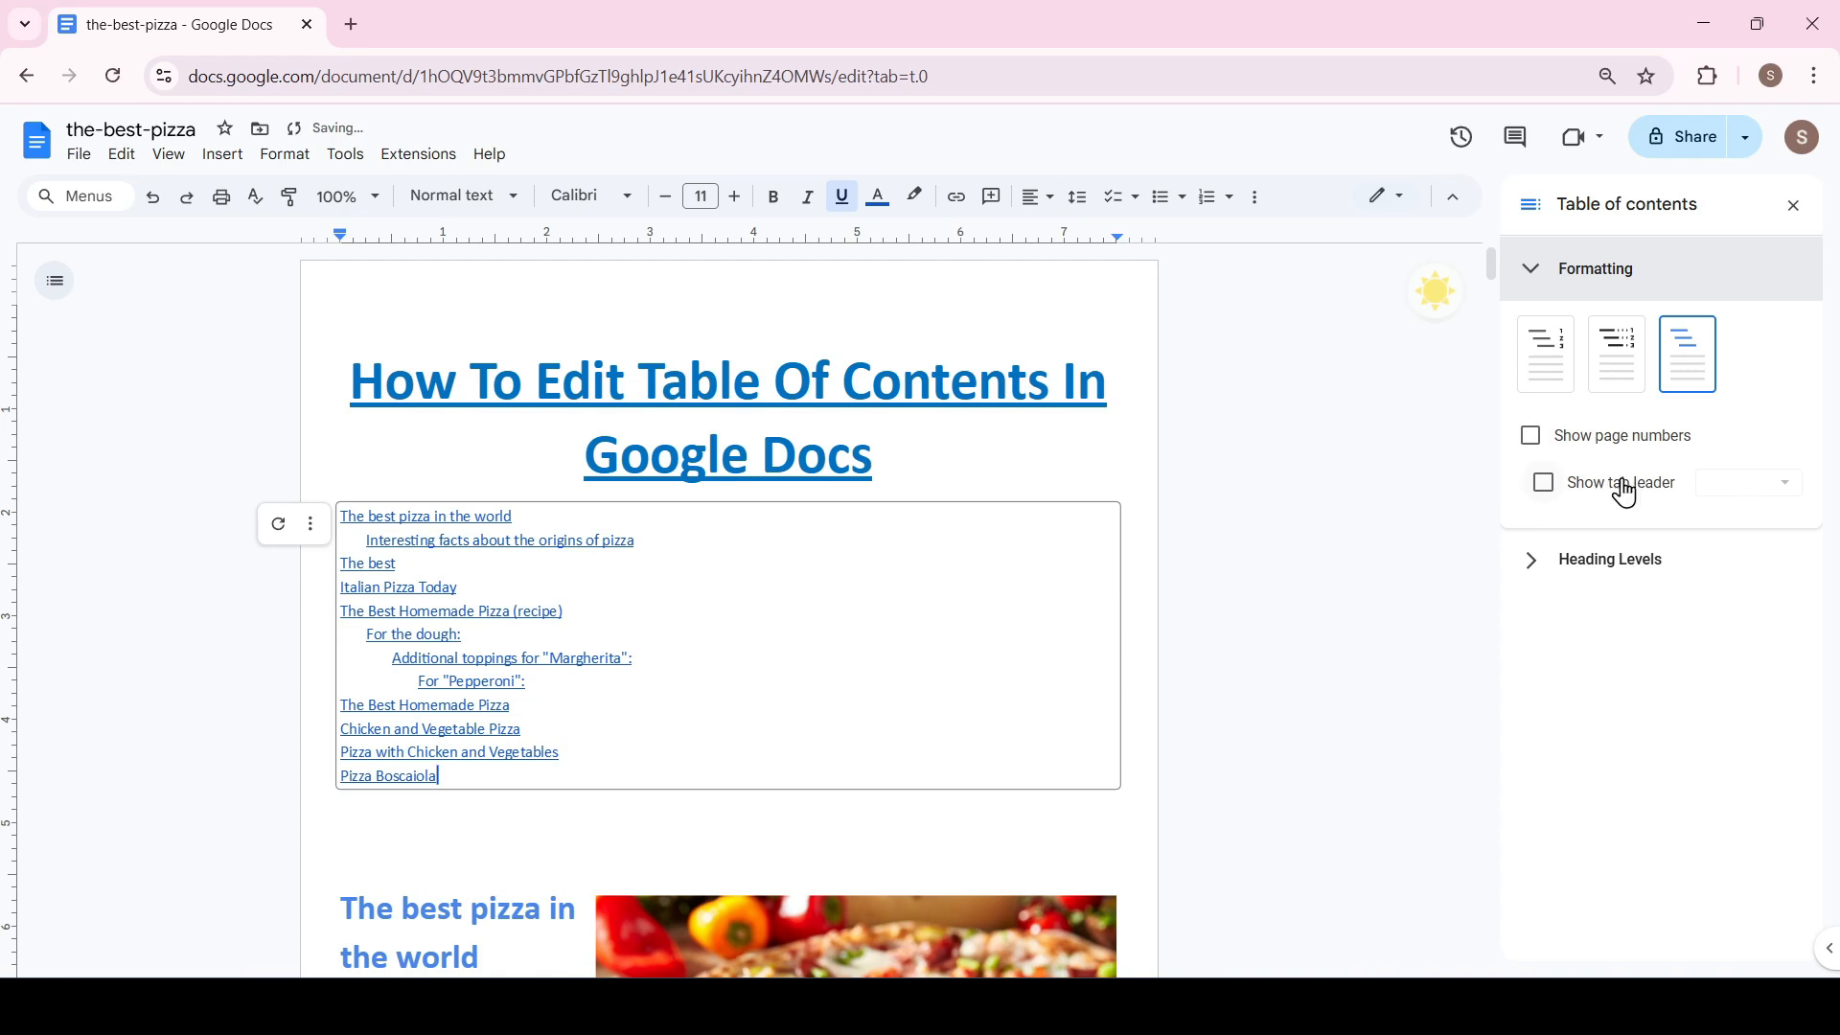
Show page numbers and tab leaders in the Links-style table of contents, using the dashed leader line
click(1533, 439)
click(1544, 483)
click(1752, 483)
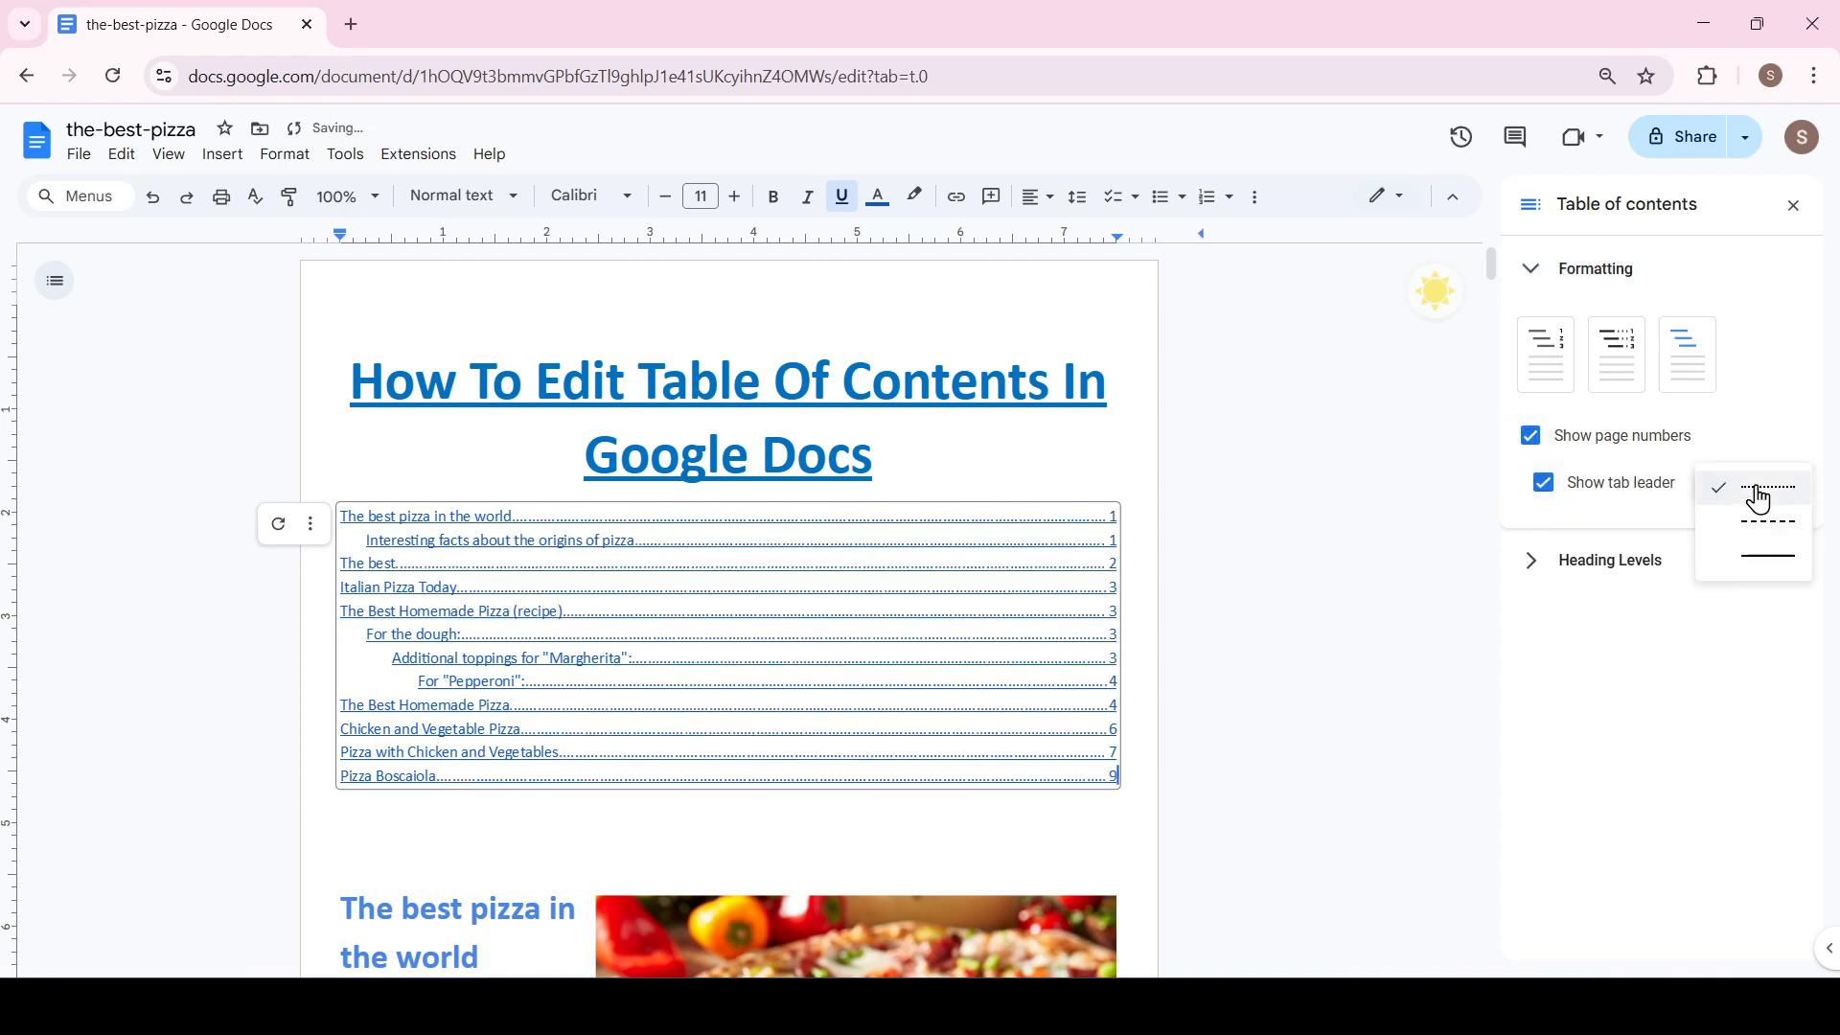
click(1766, 529)
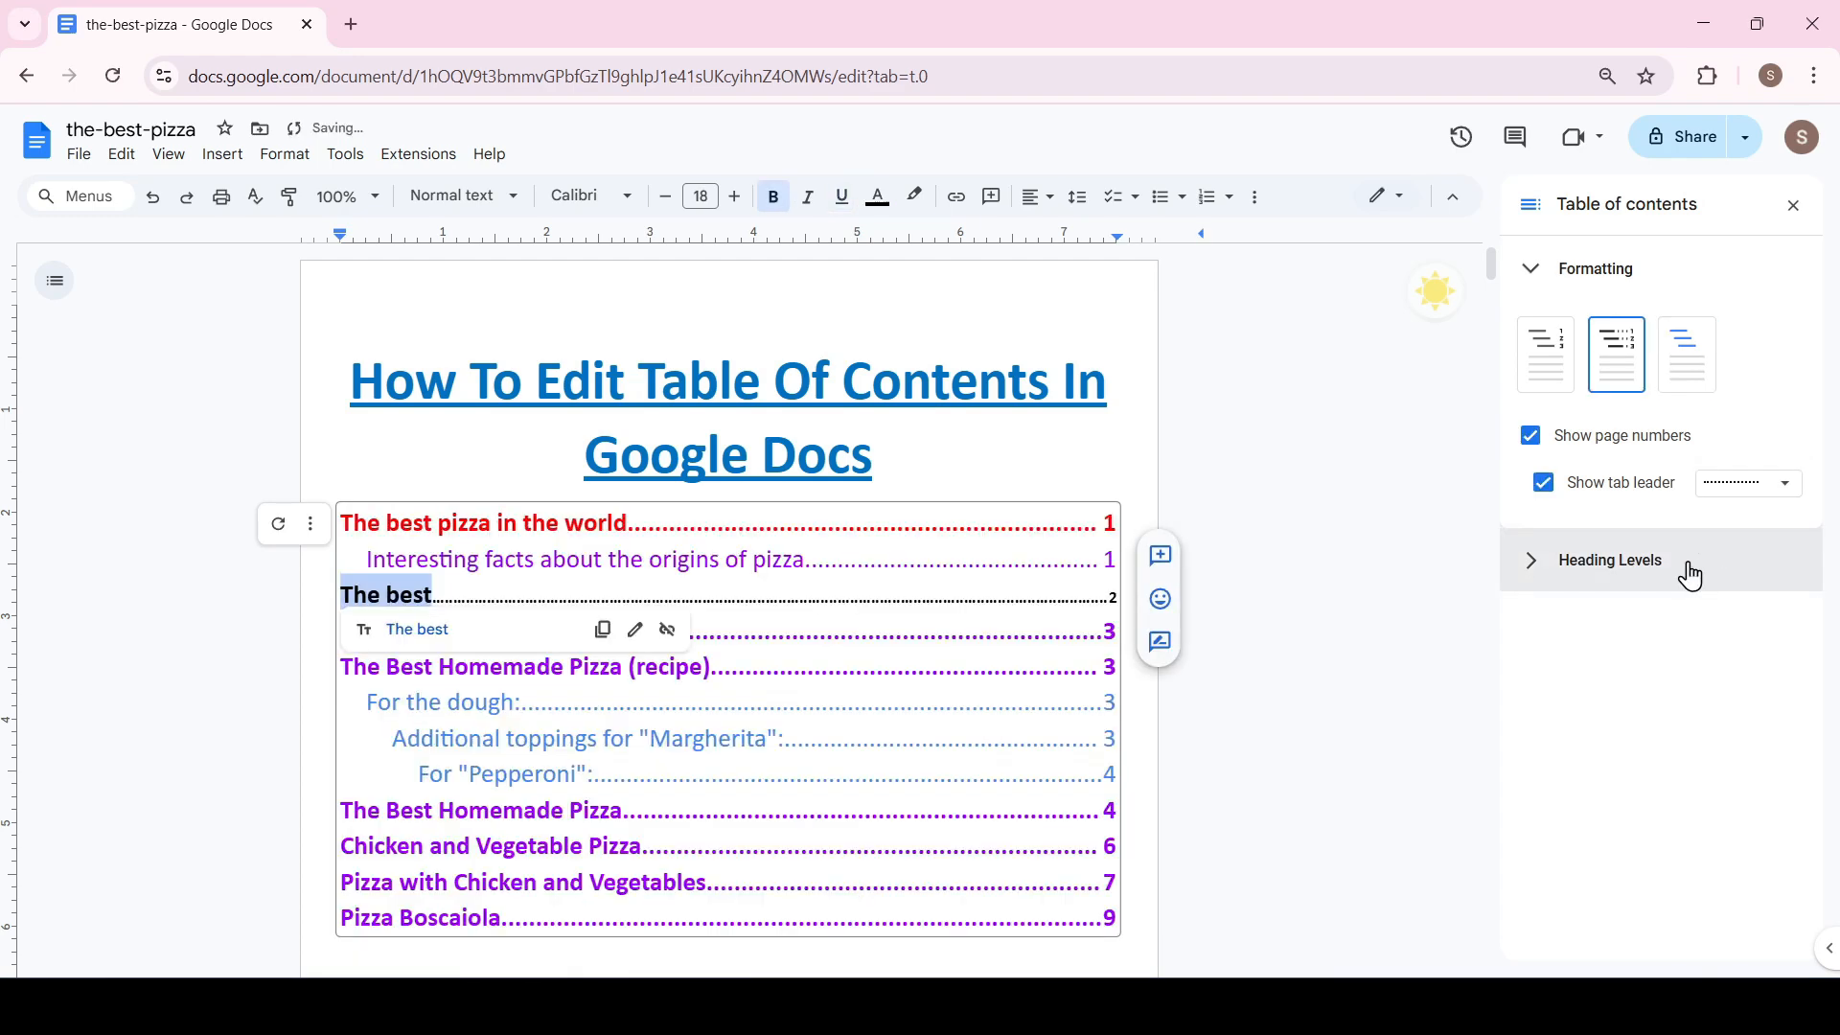
Set the table of contents indent for Heading 2, Heading 3 and Heading 4 to 0"
click(1581, 575)
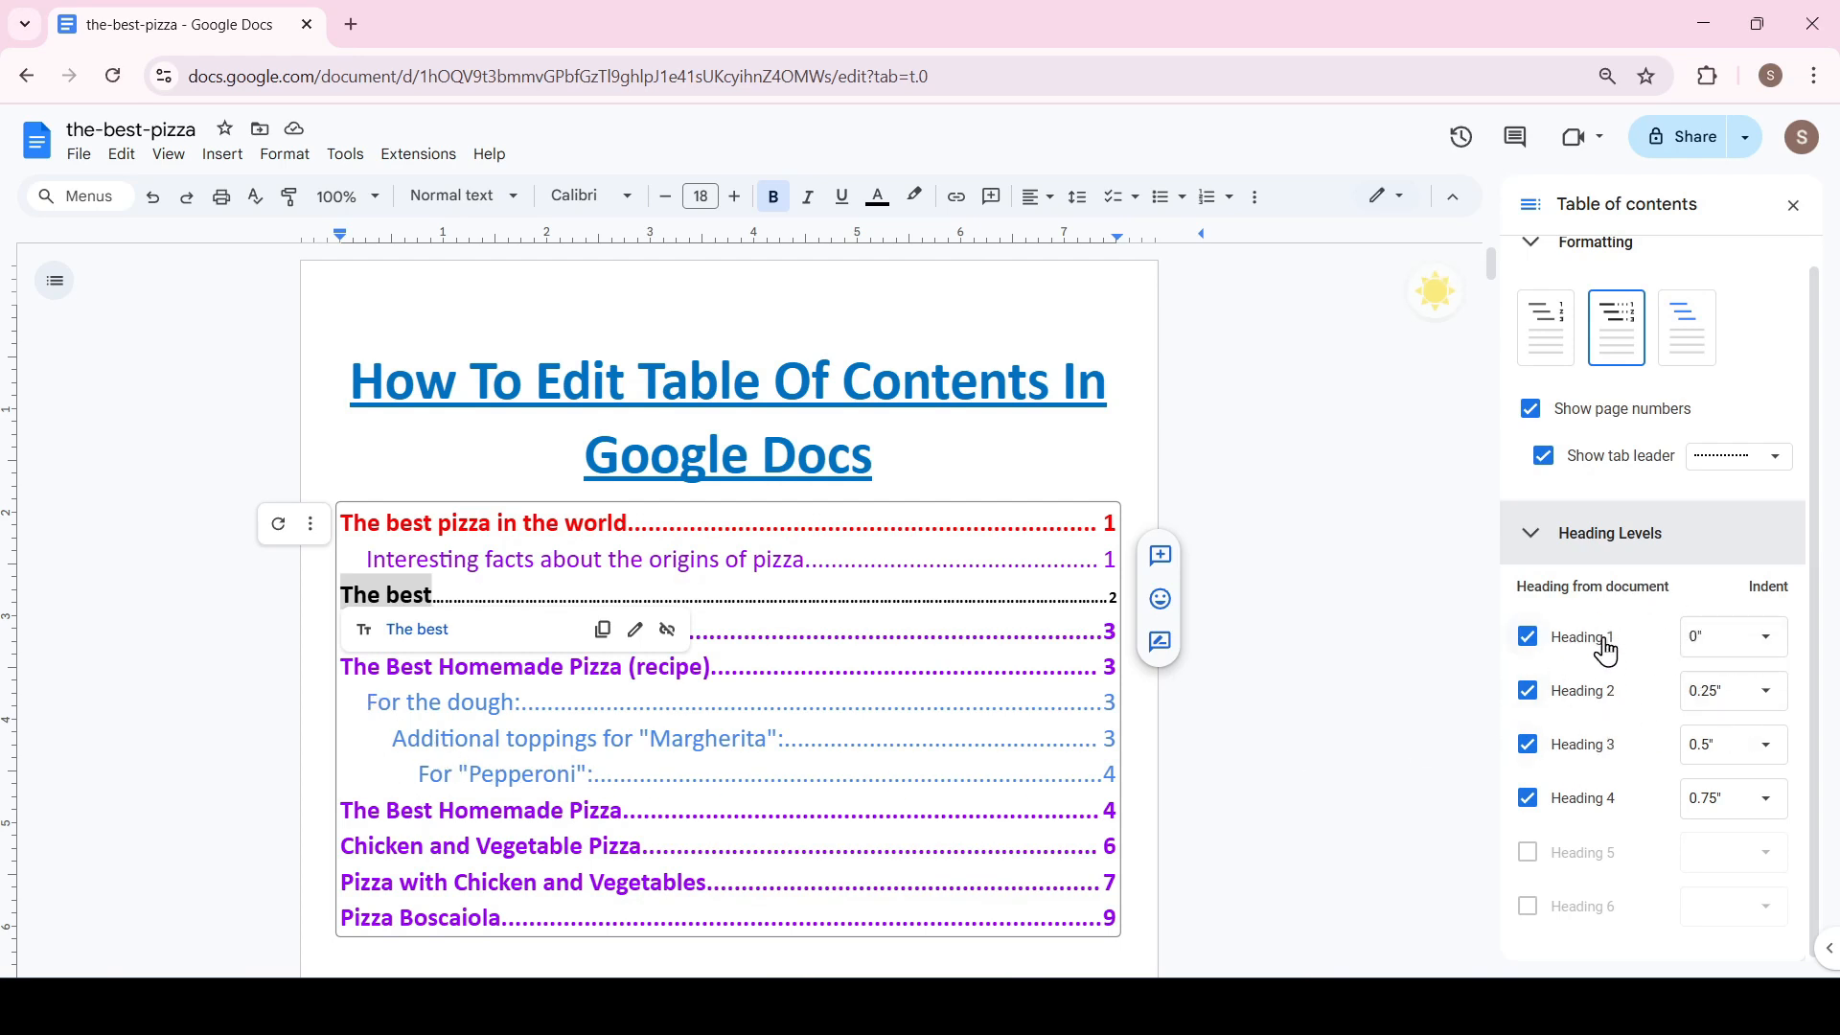
click(1765, 692)
click(1730, 727)
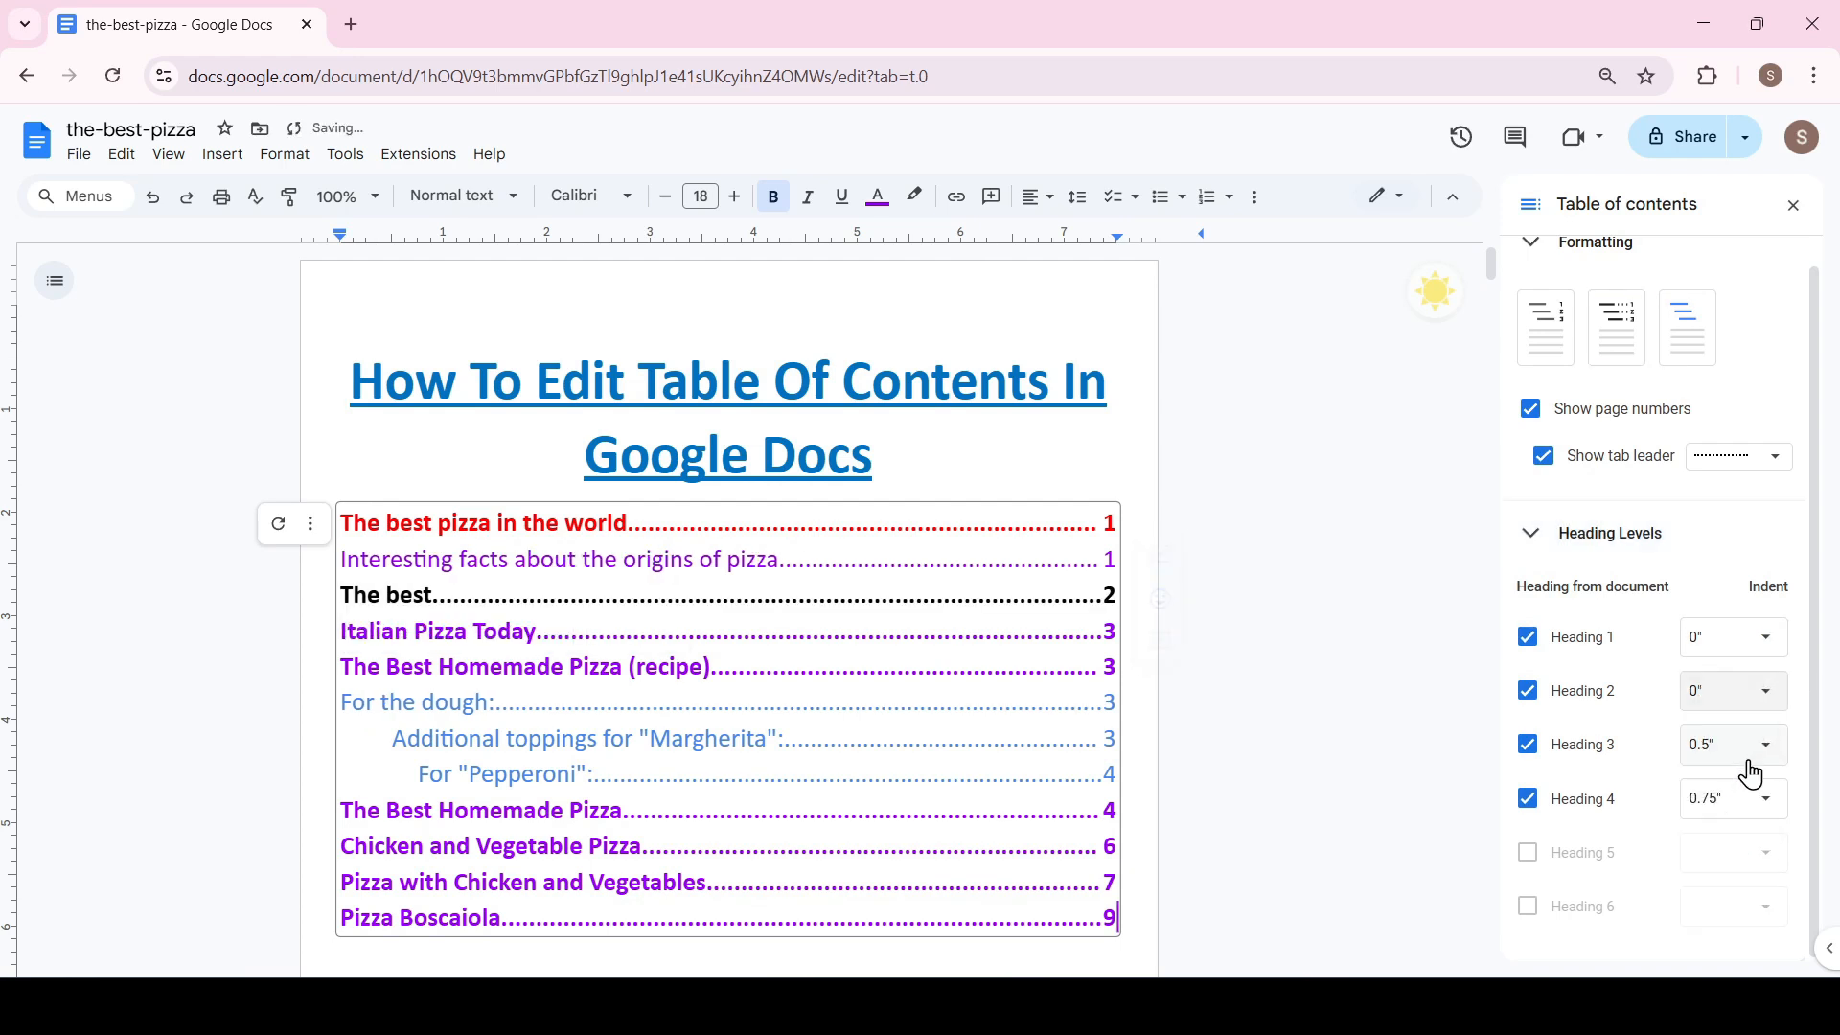
click(1766, 745)
click(1724, 528)
click(1766, 798)
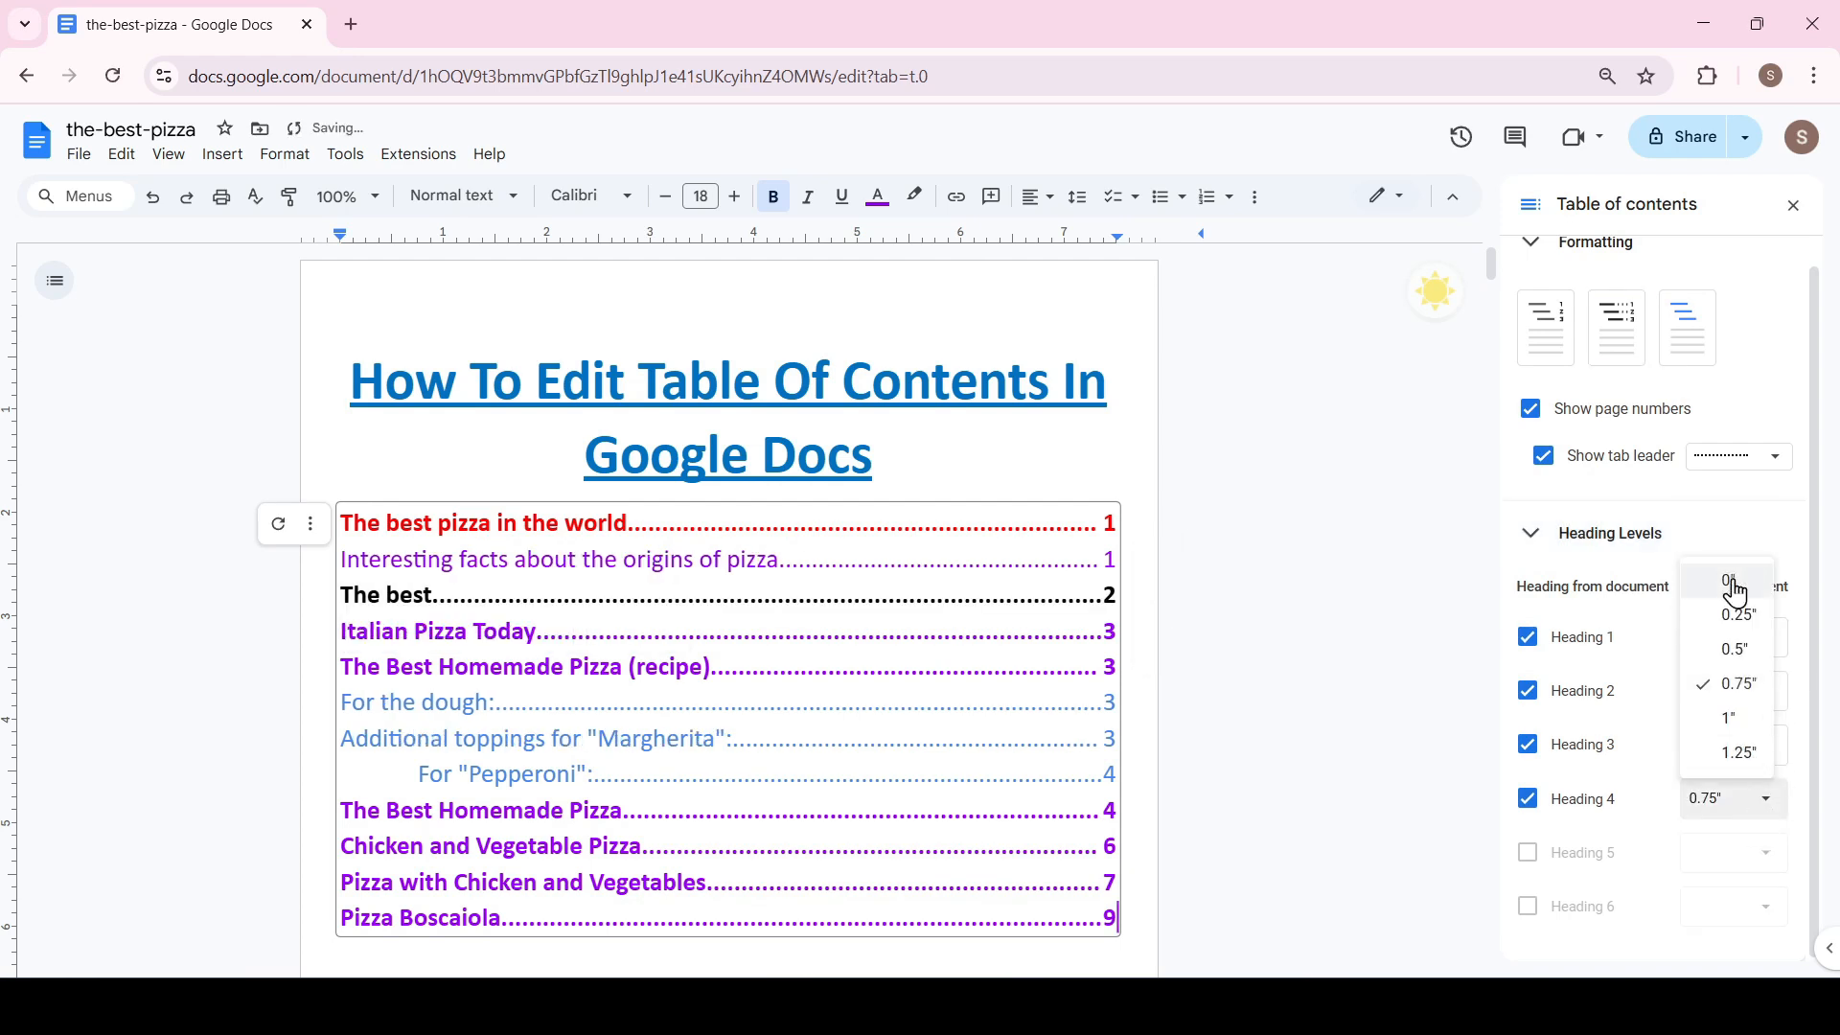
click(1729, 588)
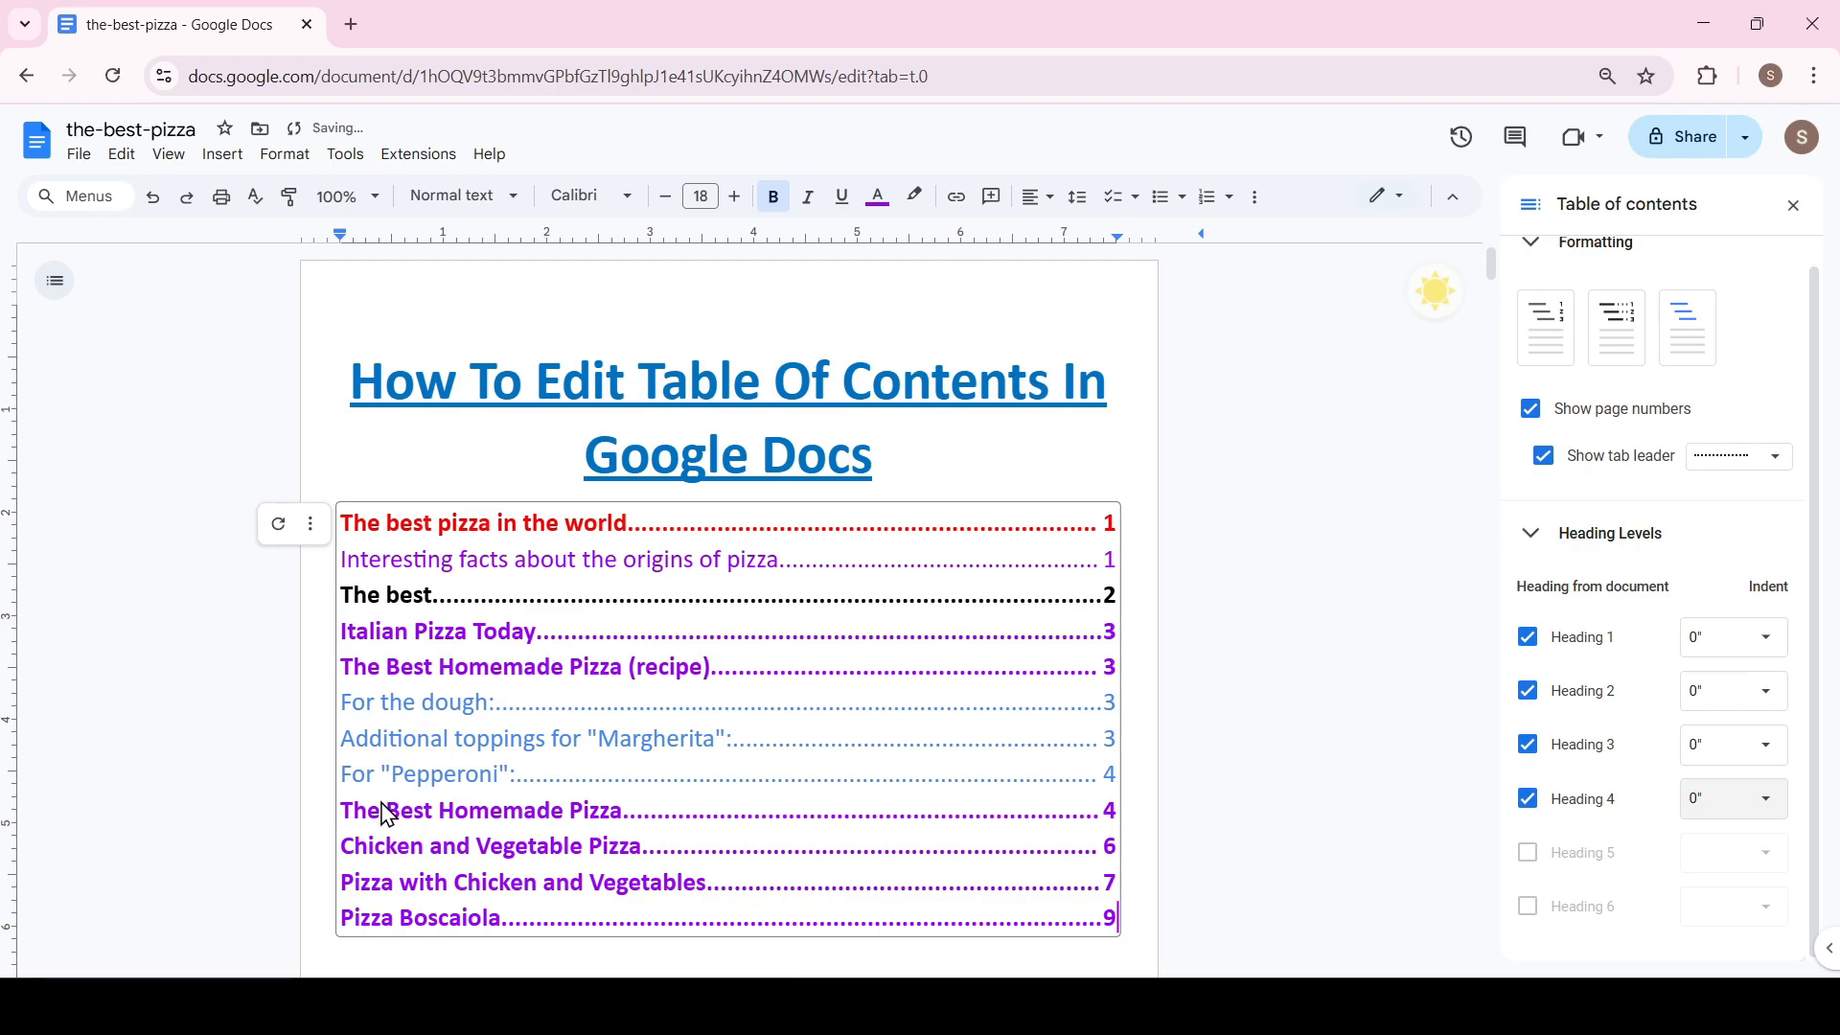